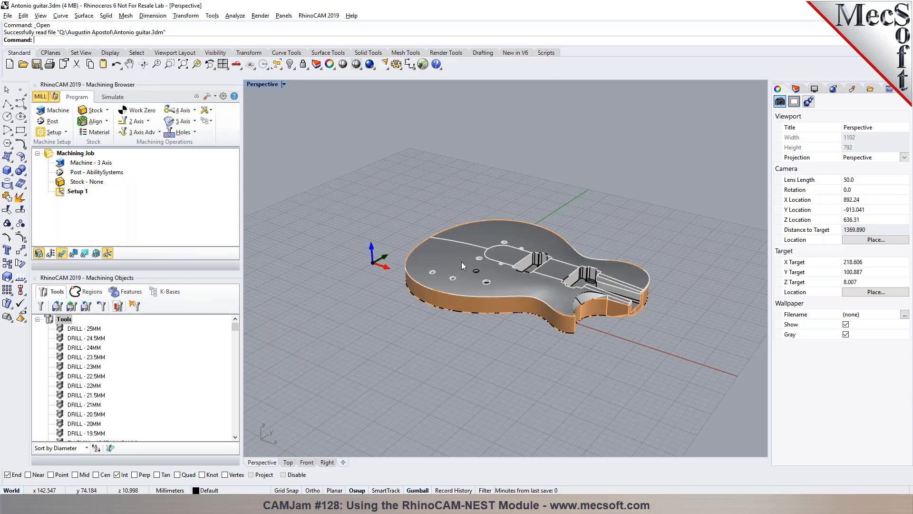
- Set the document's absolute tolerance to 0.01 units, keeping millimetres as the model units
{"action": "scroll", "coordinate": [468, 258], "scroll_direction": "up", "scroll_amount": 5}
{"action": "scroll", "coordinate": [420, 256], "scroll_direction": "down", "scroll_amount": 4}
{"action": "right_click_drag", "start_coordinate": [598, 301], "coordinate": [580, 283]}
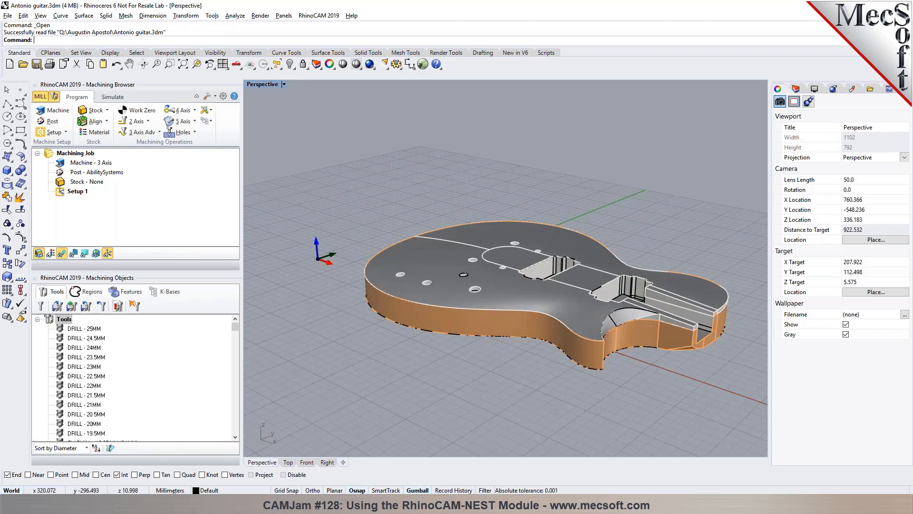
{"action": "left_click", "coordinate": [169, 491]}
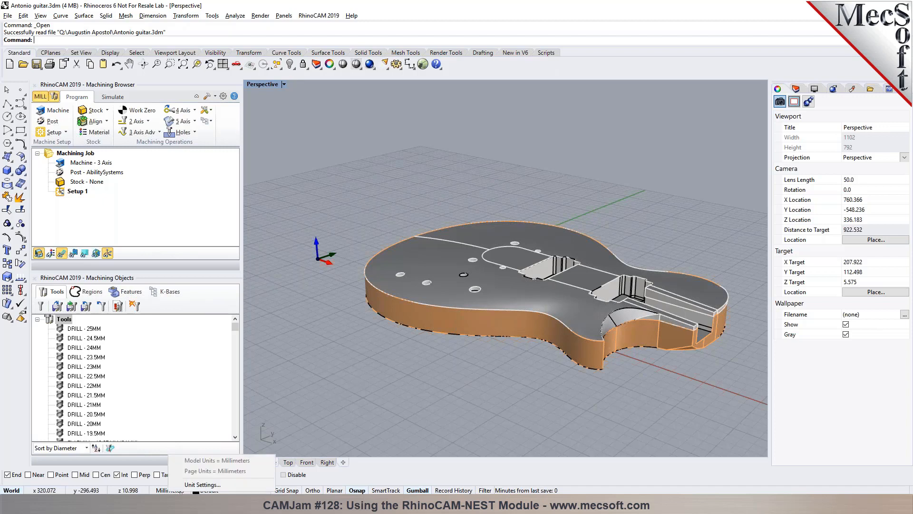
{"action": "left_click", "coordinate": [202, 484]}
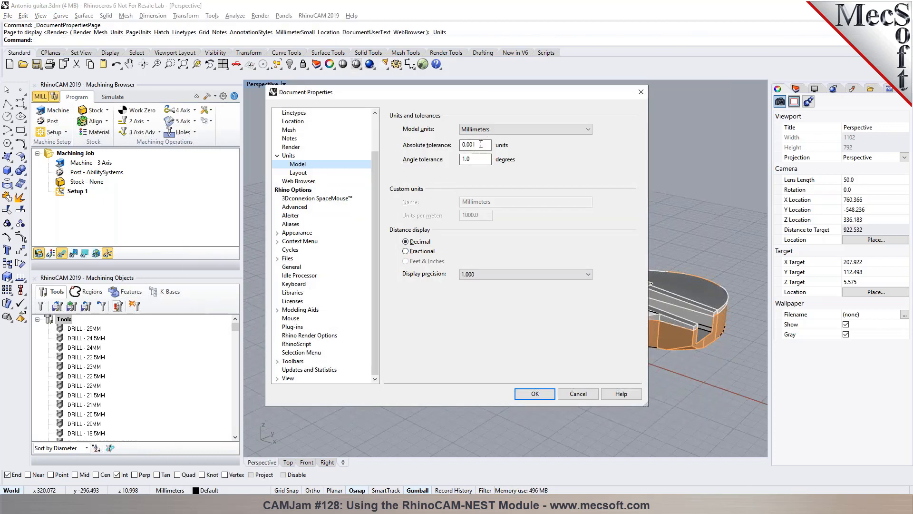
{"action": "left_click", "coordinate": [472, 146]}
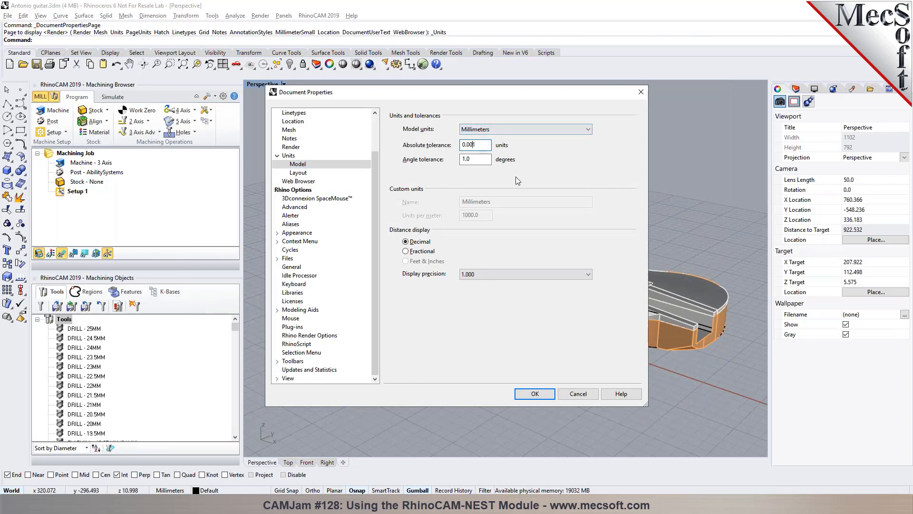
{"action": "left_click", "coordinate": [534, 394]}
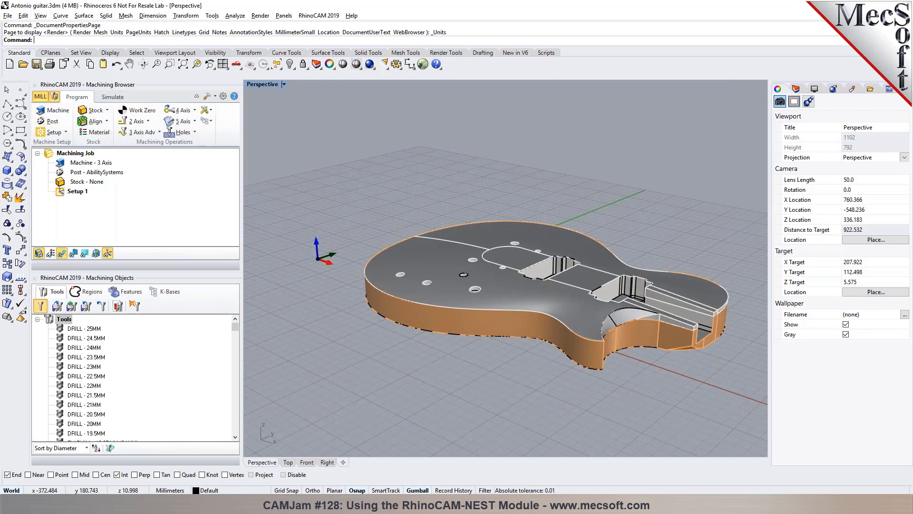
- Examine the flat mill tools and their parameters in the tool definition dialog, without saving any changes
{"action": "left_click", "coordinate": [40, 306]}
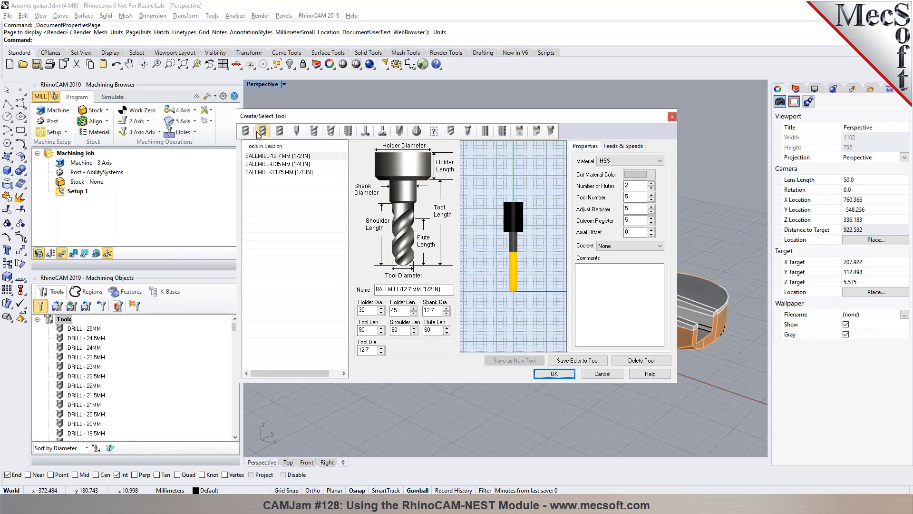
{"action": "left_click", "coordinate": [297, 136]}
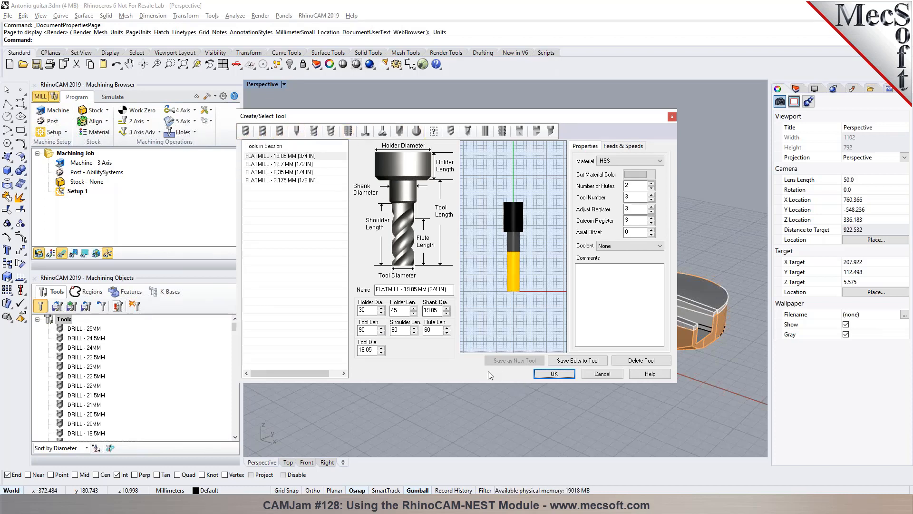
{"action": "left_click", "coordinate": [598, 376]}
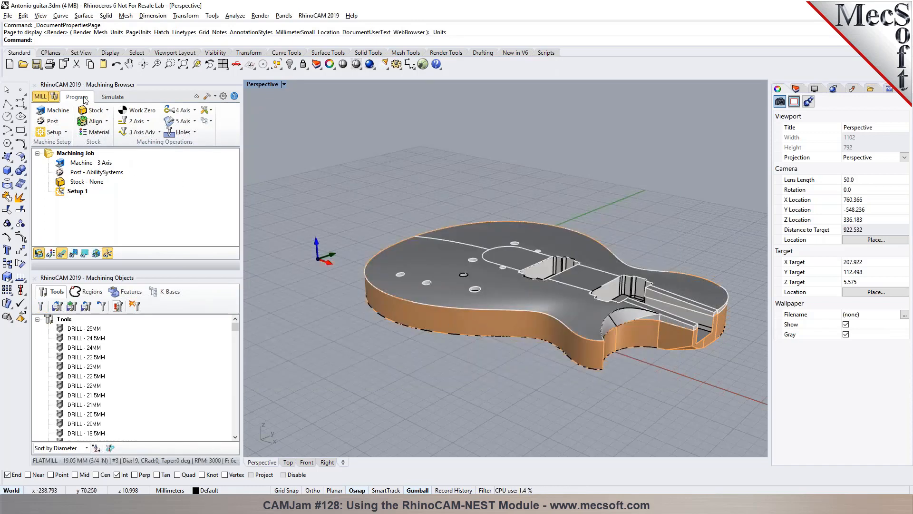
- Define the machine tool manually as a 3 Axis machine
{"action": "left_click", "coordinate": [56, 111]}
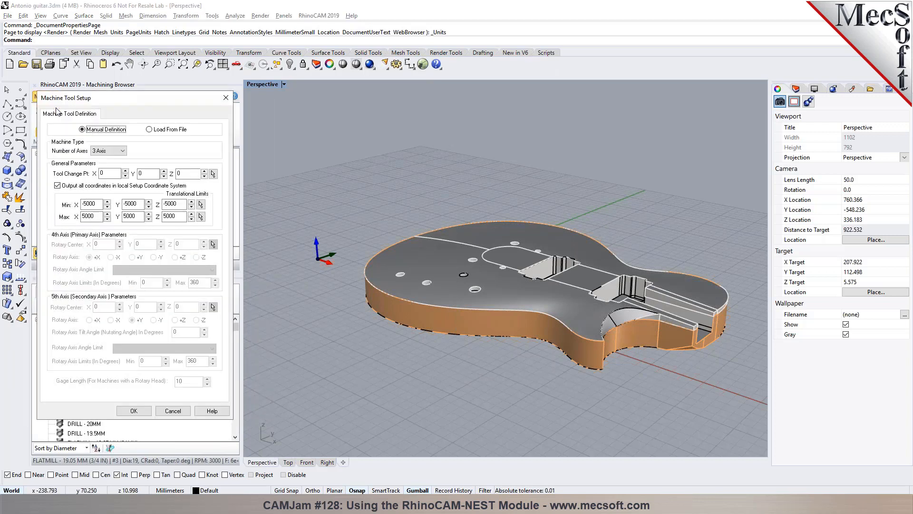
{"action": "left_click", "coordinate": [108, 151]}
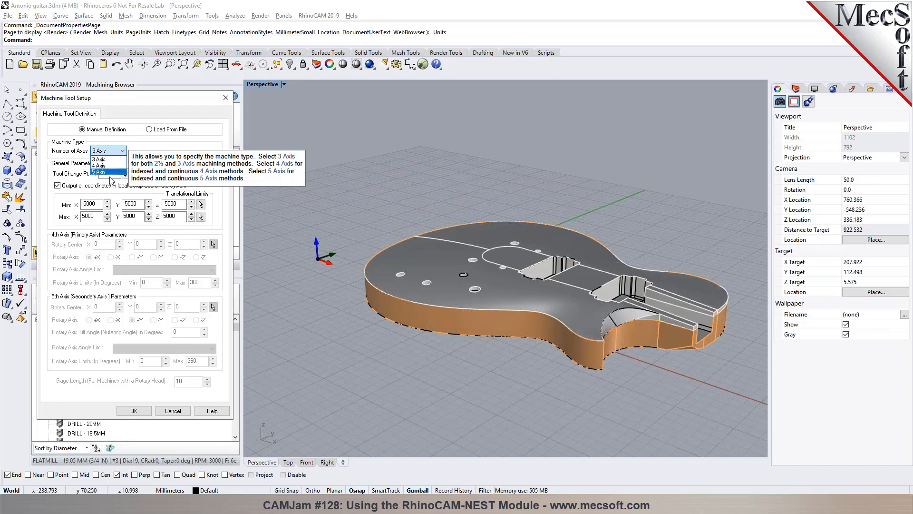
{"action": "left_click", "coordinate": [113, 160]}
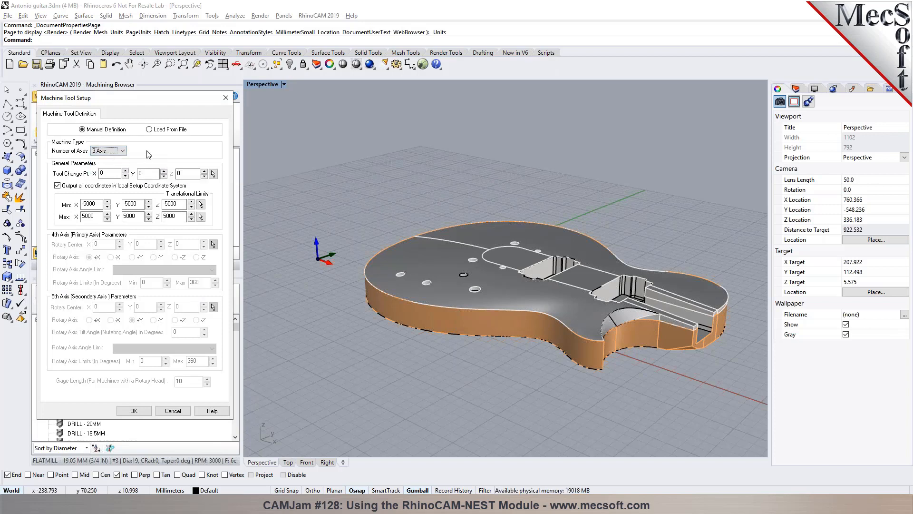
{"action": "left_click", "coordinate": [122, 152]}
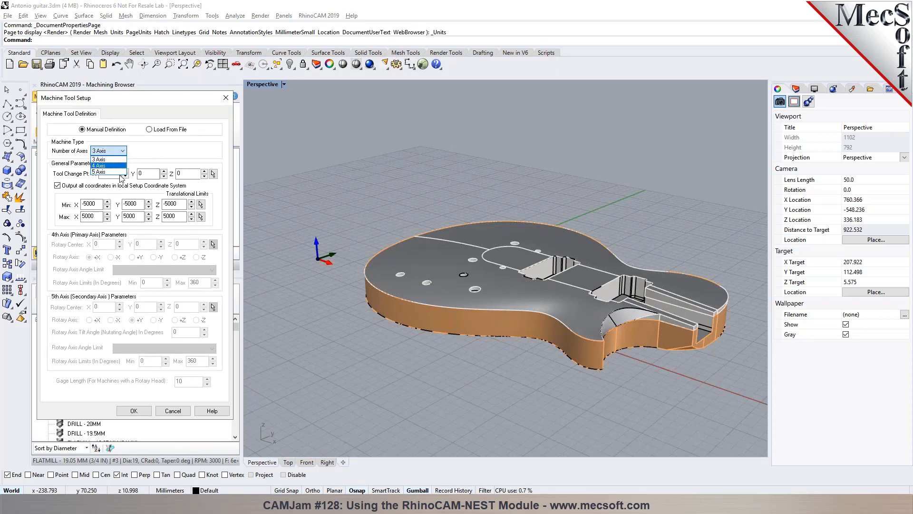
{"action": "left_click", "coordinate": [146, 151]}
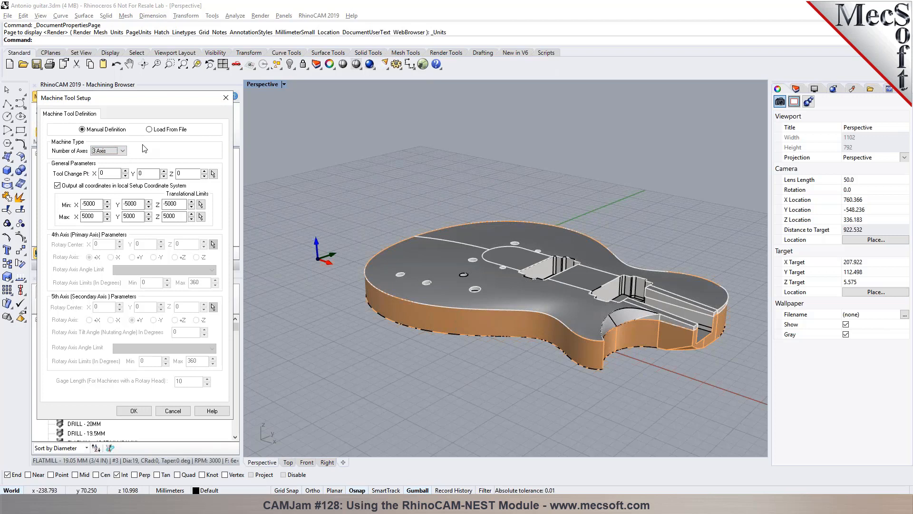
{"action": "left_click", "coordinate": [123, 151]}
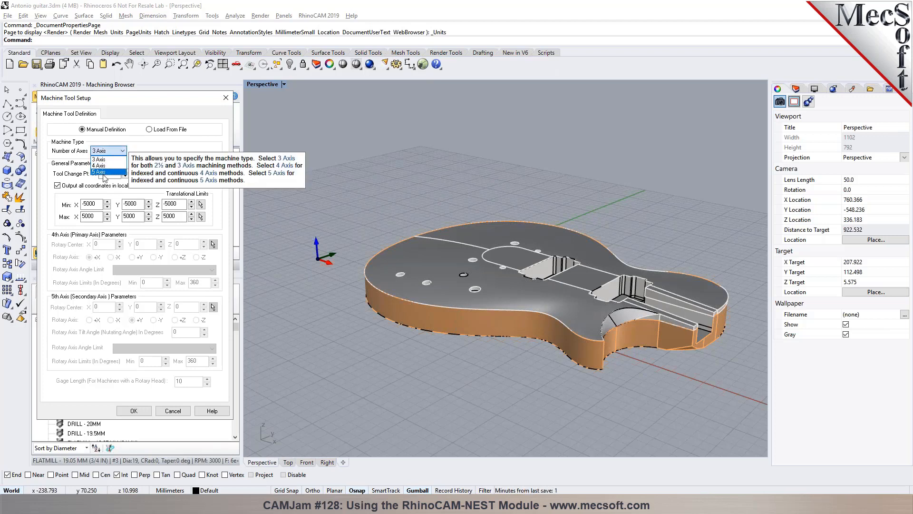
{"action": "left_click", "coordinate": [104, 159]}
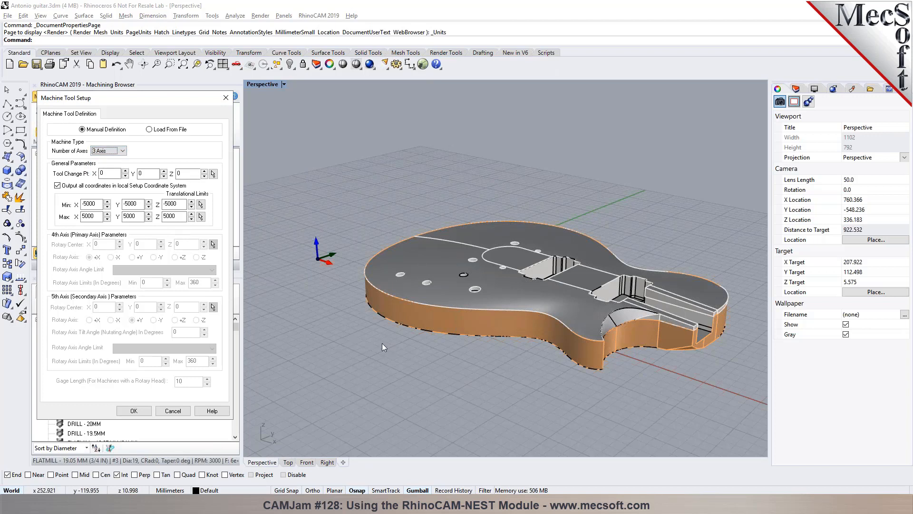
{"action": "left_click", "coordinate": [114, 151]}
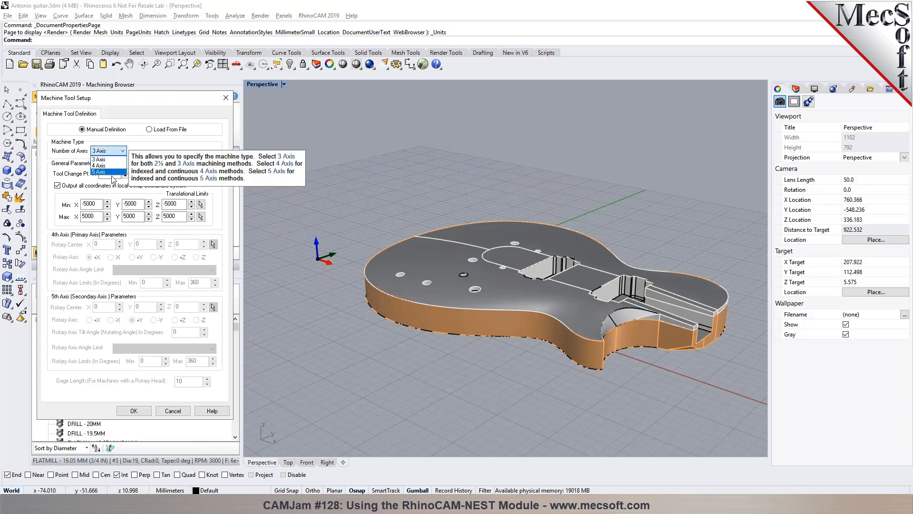
{"action": "left_click", "coordinate": [143, 144]}
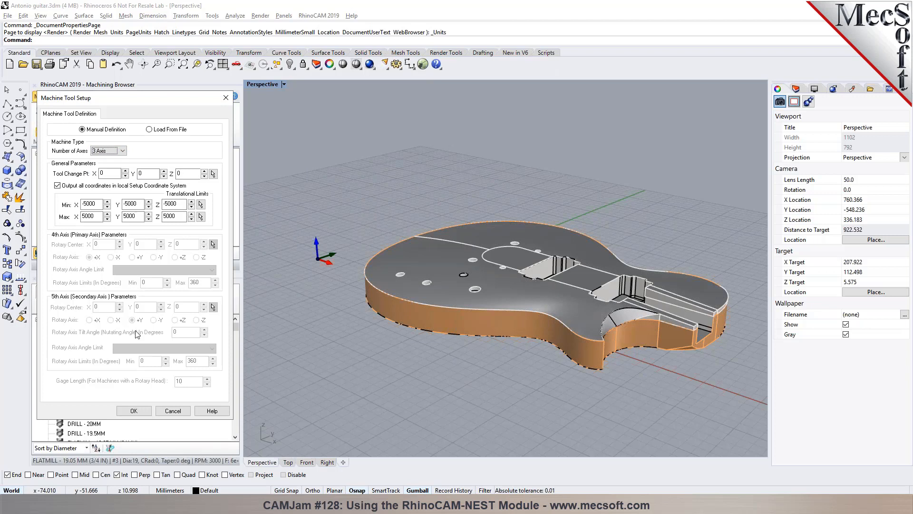
{"action": "left_click", "coordinate": [133, 411]}
- Set the current post-processor of the machining job to Fanuc0m
{"action": "right_click_drag", "start_coordinate": [329, 389], "coordinate": [287, 386]}
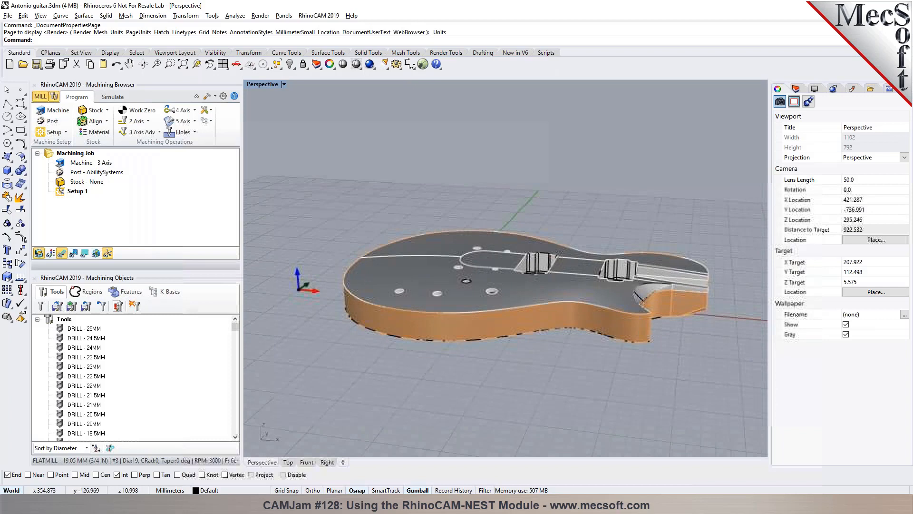
{"action": "left_click", "coordinate": [289, 461]}
{"action": "scroll", "coordinate": [353, 352], "scroll_direction": "down", "scroll_amount": 5}
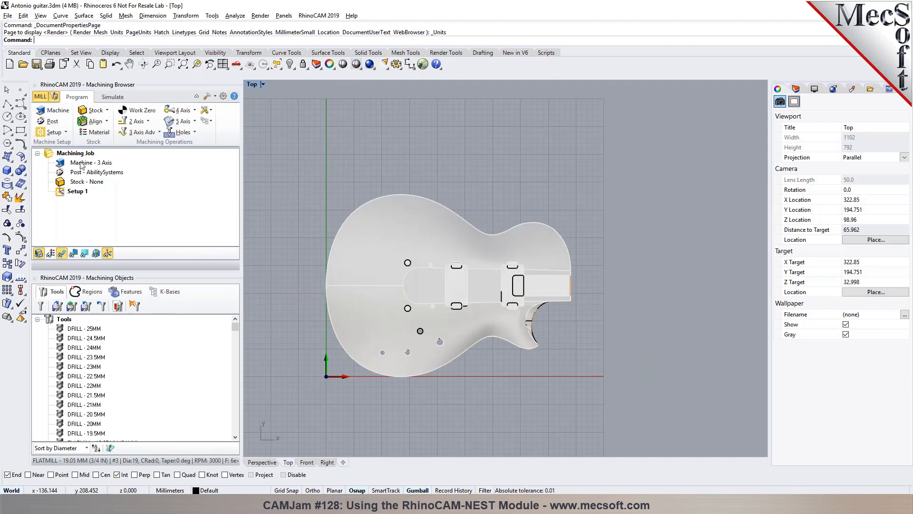
{"action": "left_click", "coordinate": [56, 124]}
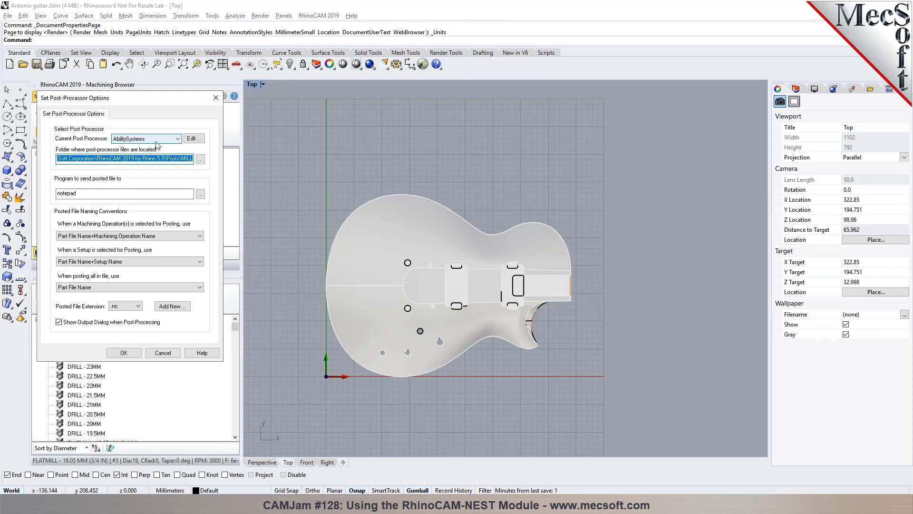
{"action": "left_click", "coordinate": [177, 139]}
{"action": "left_click_drag", "start_coordinate": [178, 163], "coordinate": [177, 188]}
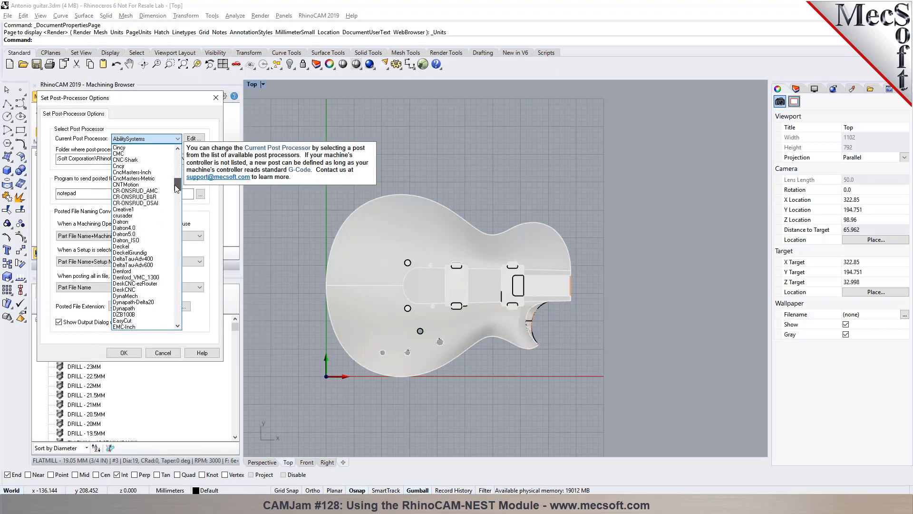
{"action": "left_click_drag", "start_coordinate": [177, 188], "coordinate": [190, 202]}
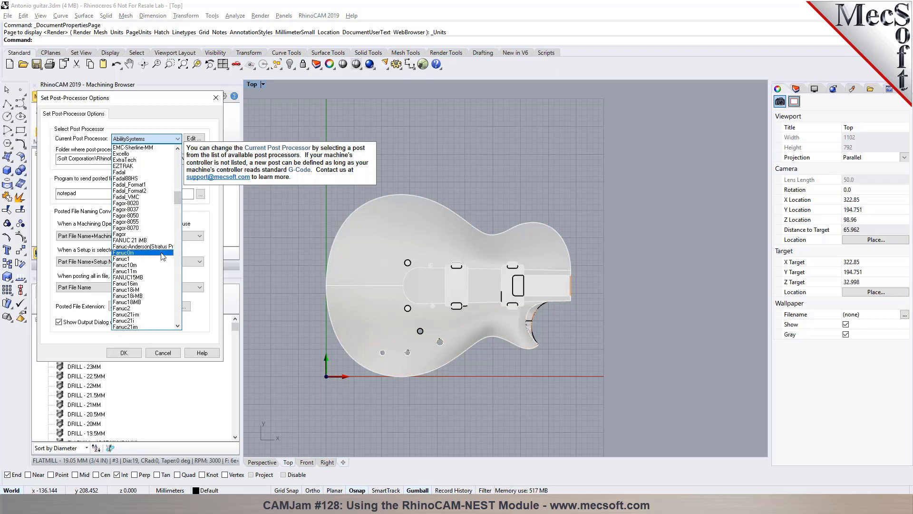
{"action": "left_click", "coordinate": [163, 256]}
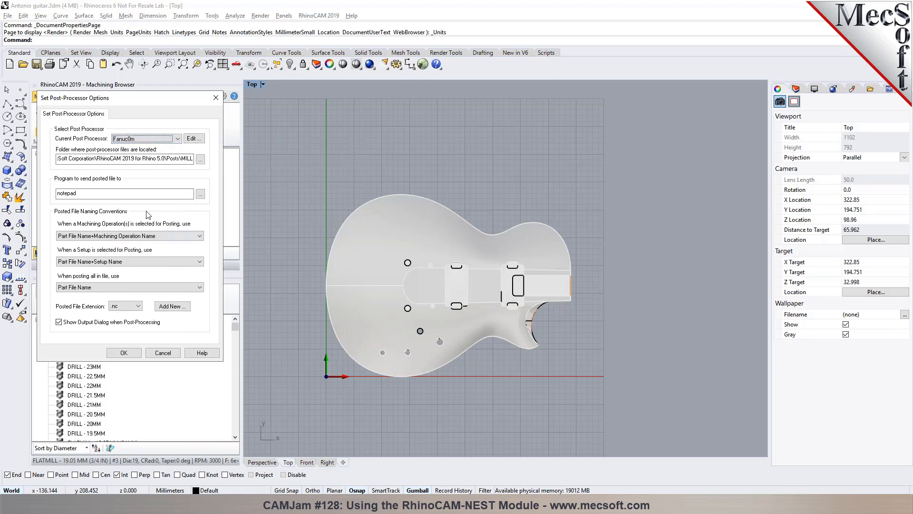
{"action": "left_click", "coordinate": [124, 352]}
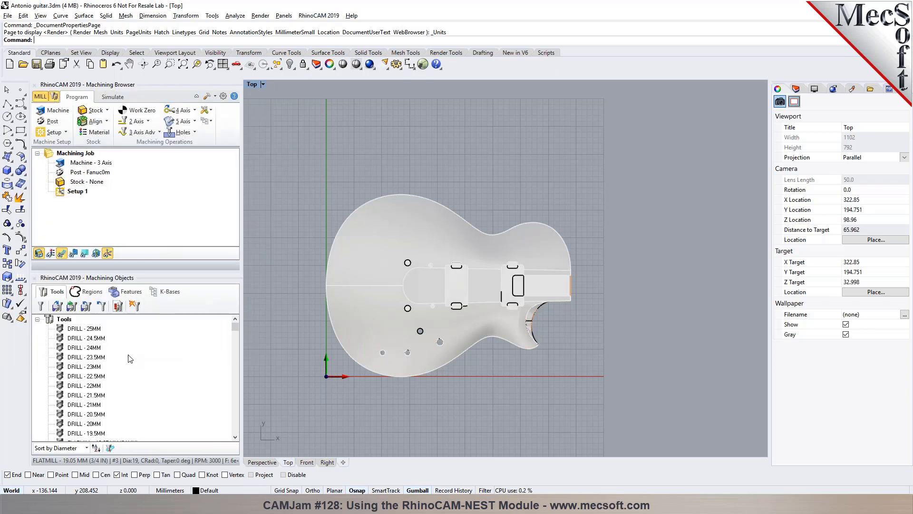
- Create a box stock for the guitar body with length 500 mm, width 400 mm and height 46 mm
{"action": "left_click", "coordinate": [108, 110]}
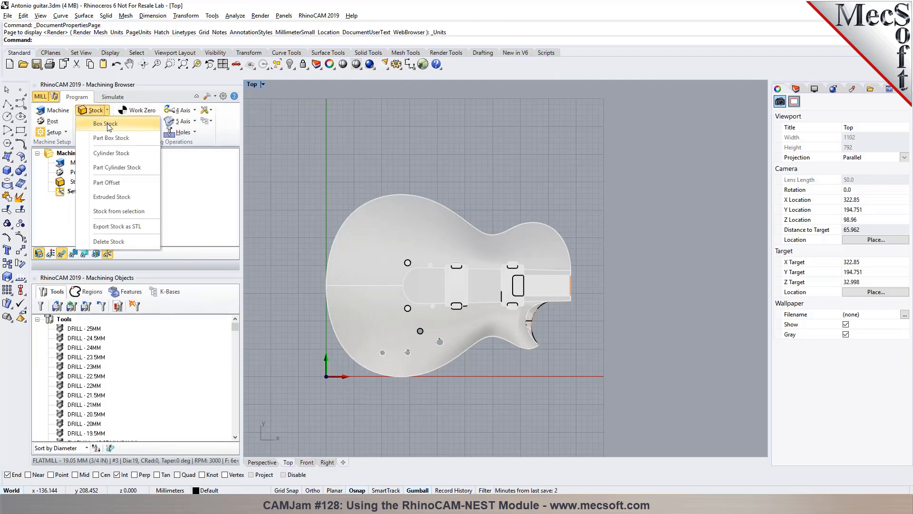
{"action": "left_click", "coordinate": [108, 124]}
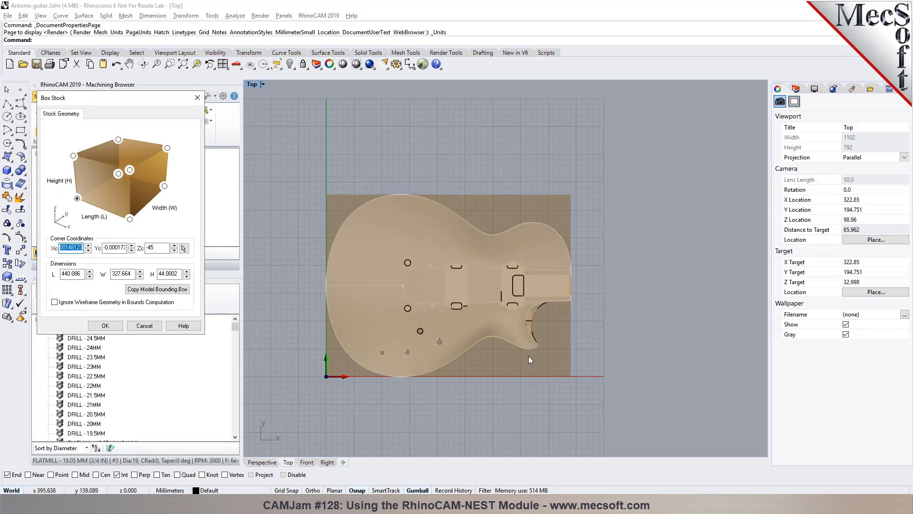
{"action": "left_click", "coordinate": [262, 462]}
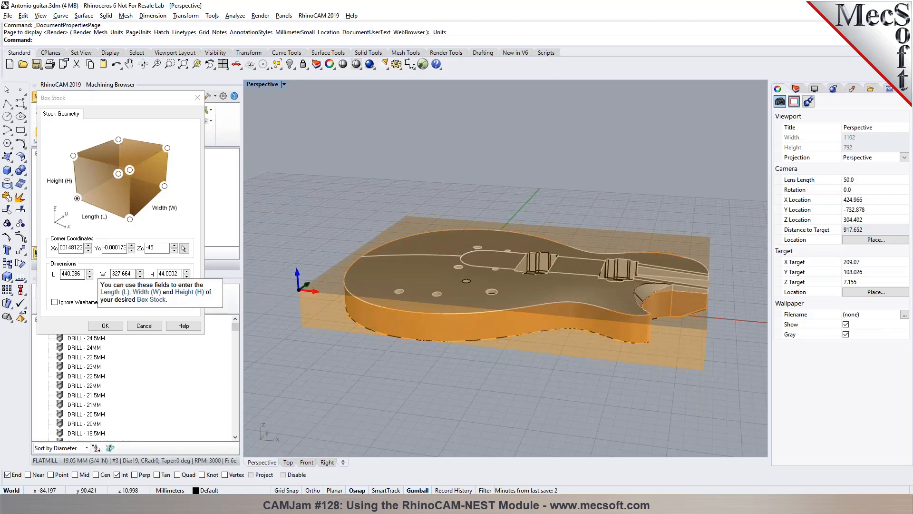
{"action": "left_click", "coordinate": [84, 275]}
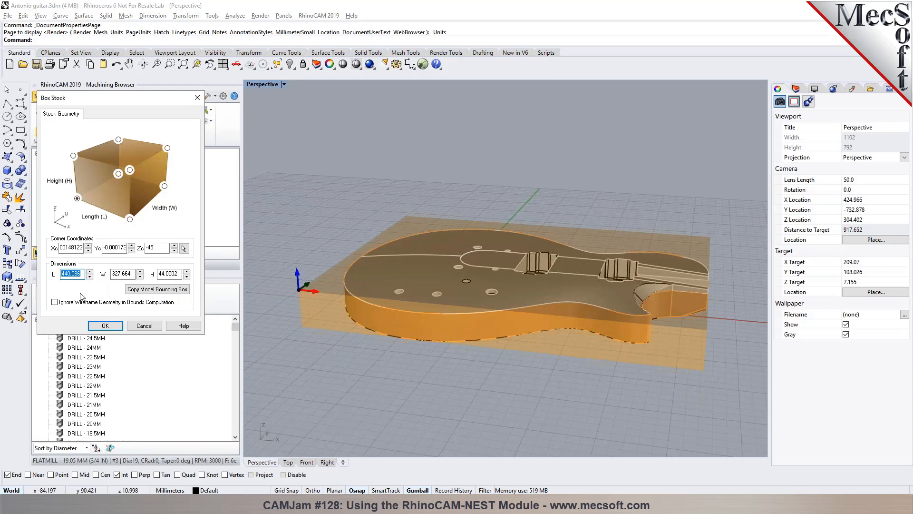
{"action": "type", "text": "500"}
{"action": "key", "text": "Tab"}
{"action": "type", "text": "4"}
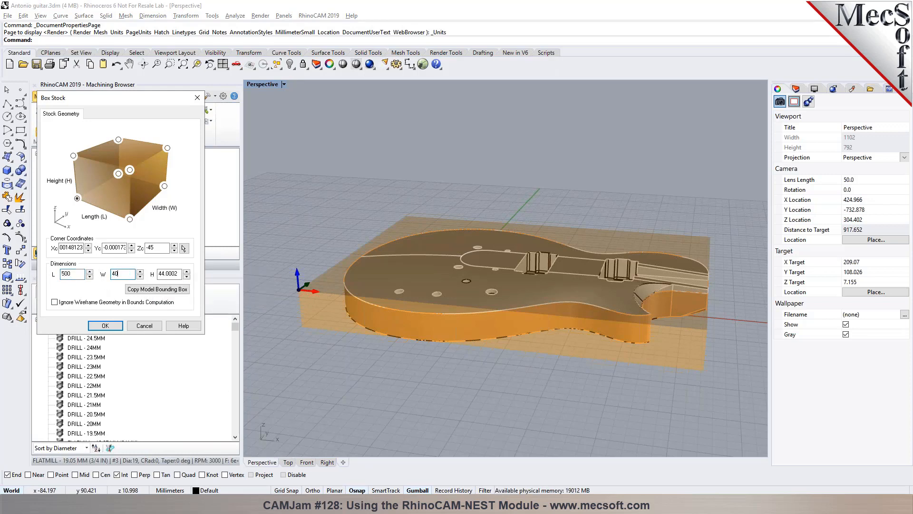
{"action": "key", "text": "Tab"}
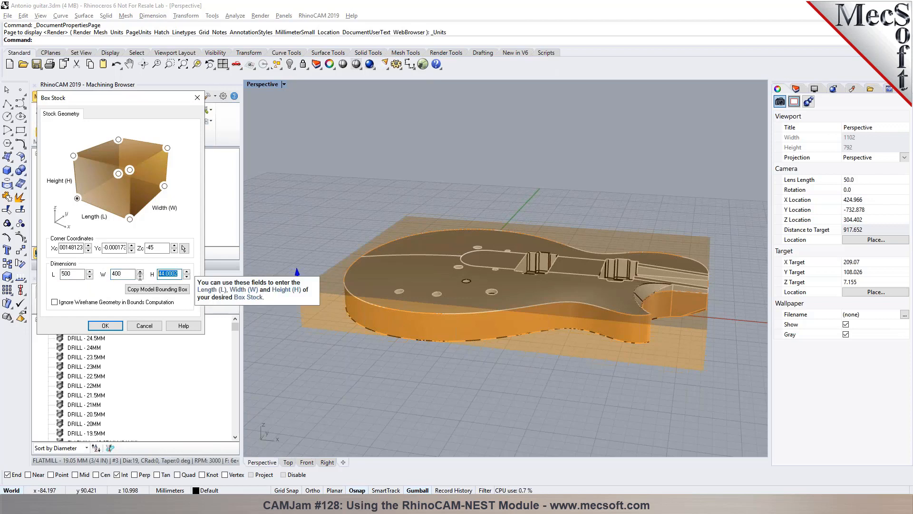
{"action": "type", "text": "50"}
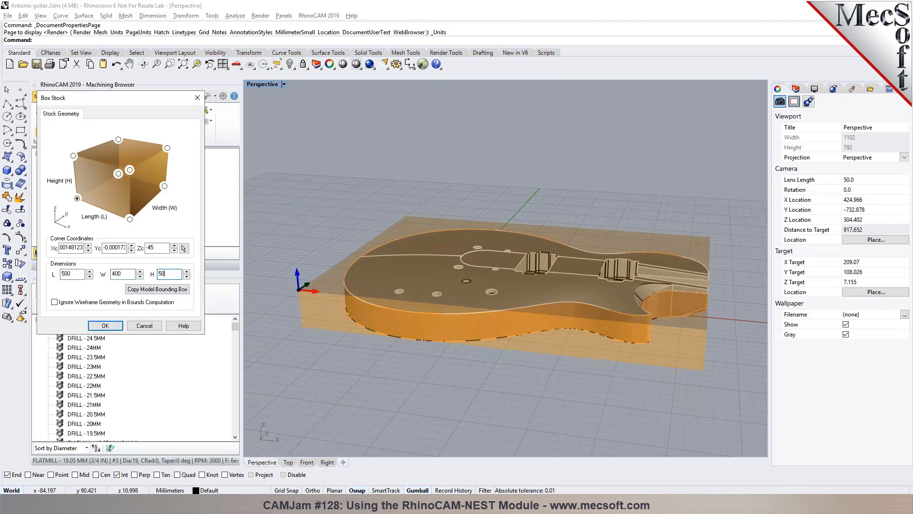
{"action": "double_click", "coordinate": [160, 273]}
{"action": "type", "text": "45"}
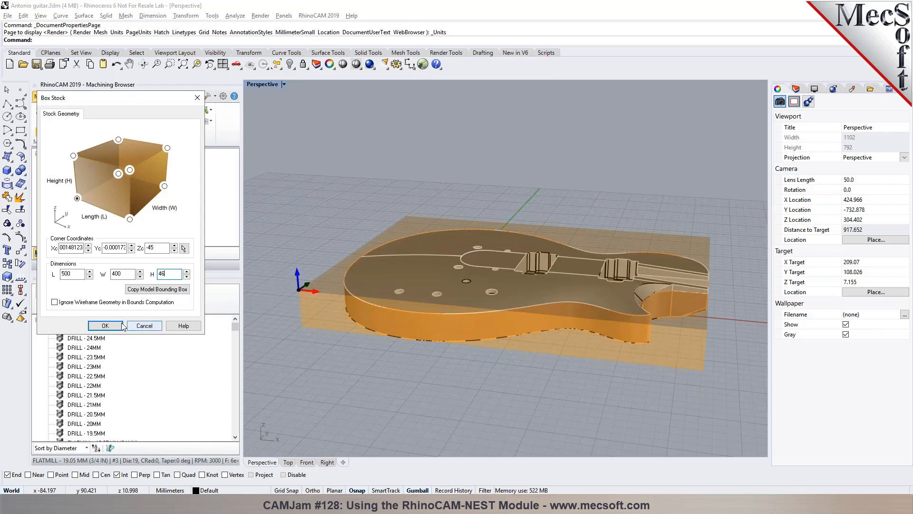
{"action": "left_click", "coordinate": [105, 326]}
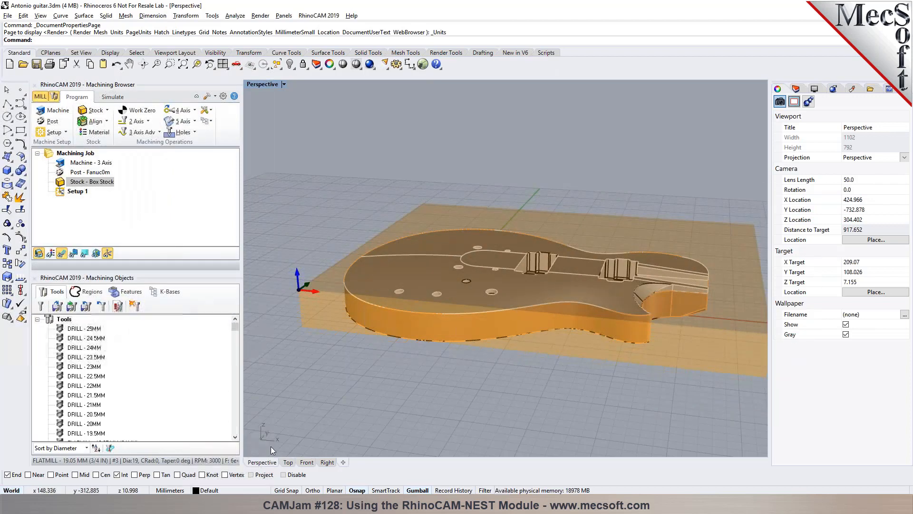
- Inspect how the box stock sits around the guitar body in the front and top views
{"action": "scroll", "coordinate": [311, 227], "scroll_direction": "down", "scroll_amount": 3}
{"action": "left_click", "coordinate": [306, 462]}
{"action": "scroll", "coordinate": [478, 339], "scroll_direction": "up", "scroll_amount": 5}
{"action": "scroll", "coordinate": [413, 324], "scroll_direction": "down", "scroll_amount": 4}
{"action": "left_click", "coordinate": [288, 462]}
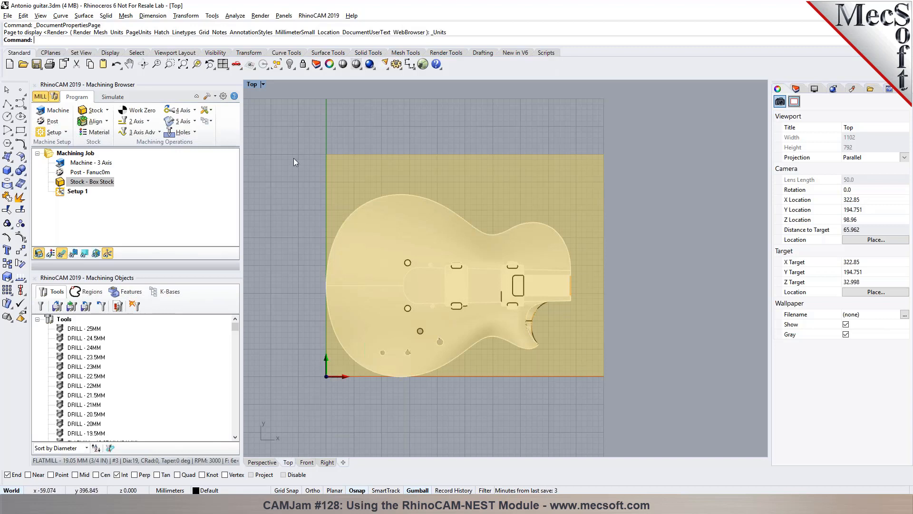
- Align the box stock about the guitar body with Bottom Z alignment and Center XY alignment
{"action": "left_click", "coordinate": [93, 111]}
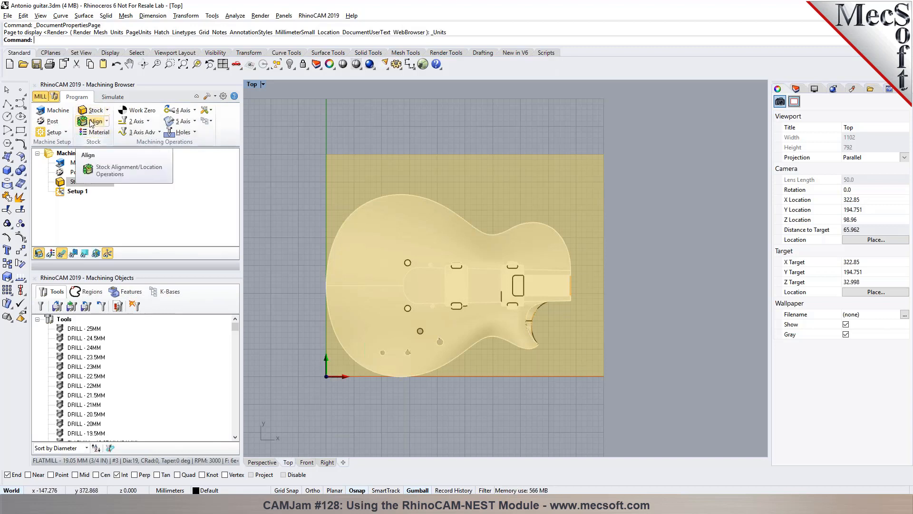
{"action": "left_click", "coordinate": [95, 121]}
{"action": "left_click", "coordinate": [100, 151]}
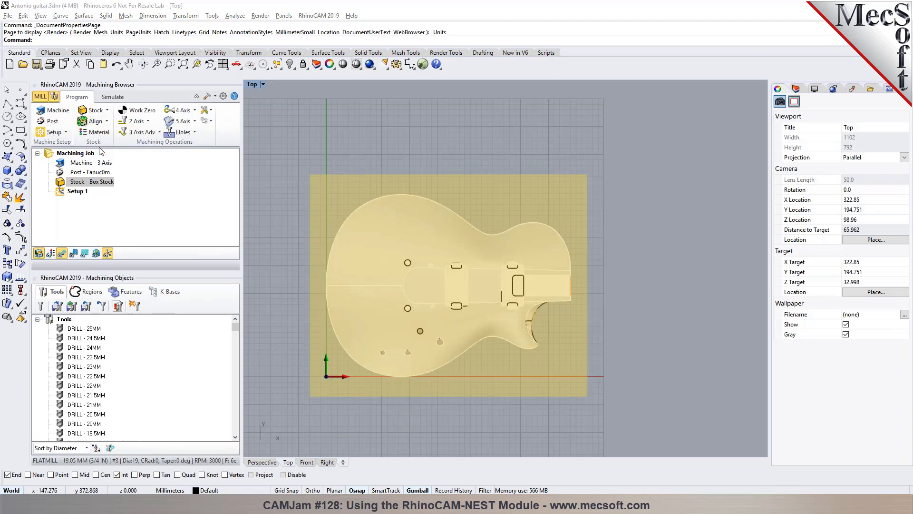
{"action": "left_click", "coordinate": [151, 234]}
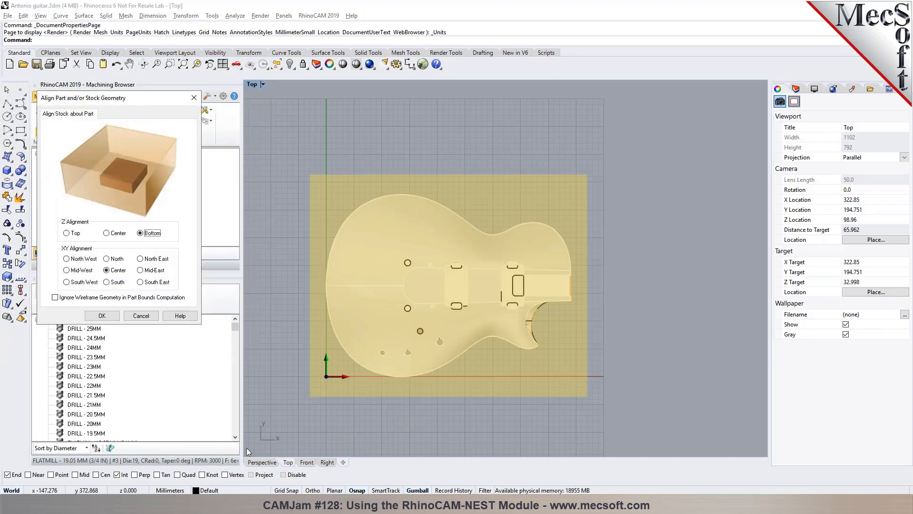
{"action": "left_click", "coordinate": [306, 462]}
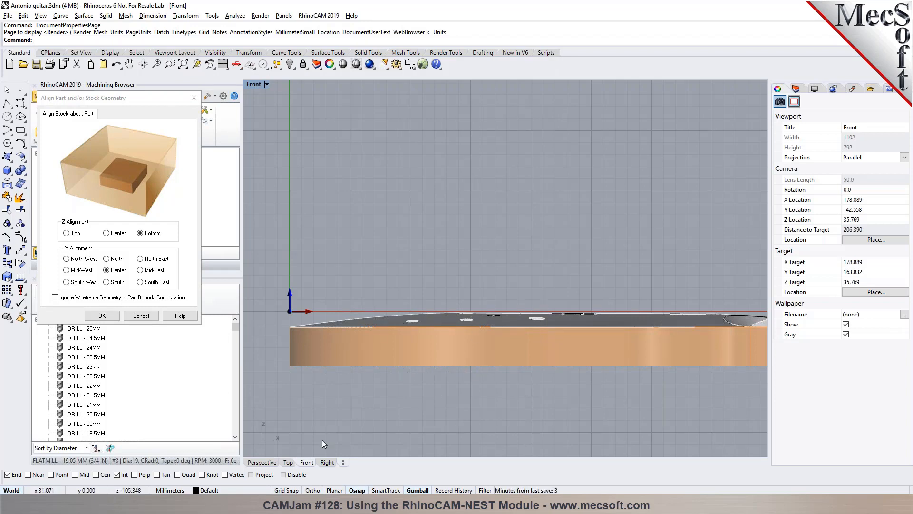
{"action": "left_click", "coordinate": [262, 462]}
{"action": "right_click_drag", "start_coordinate": [439, 356], "coordinate": [459, 355]}
{"action": "left_click", "coordinate": [102, 315]}
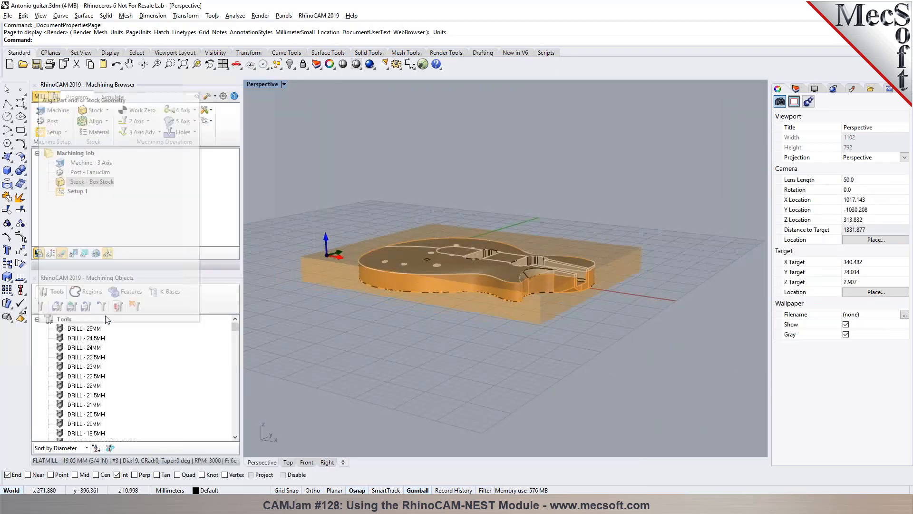
- Set the world coordinate system origin to the stock box at the Highest Z face and South West position
{"action": "left_click", "coordinate": [288, 462]}
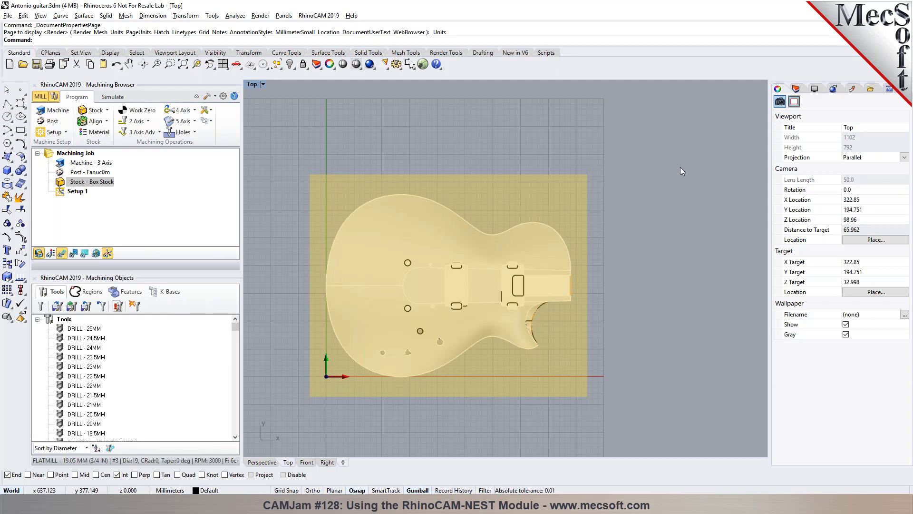
{"action": "left_click", "coordinate": [108, 122]}
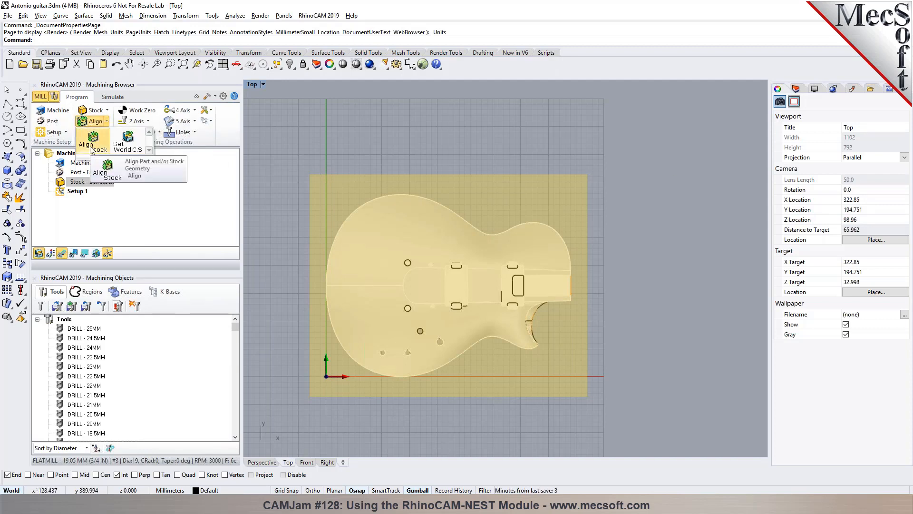
{"action": "left_click", "coordinate": [132, 149]}
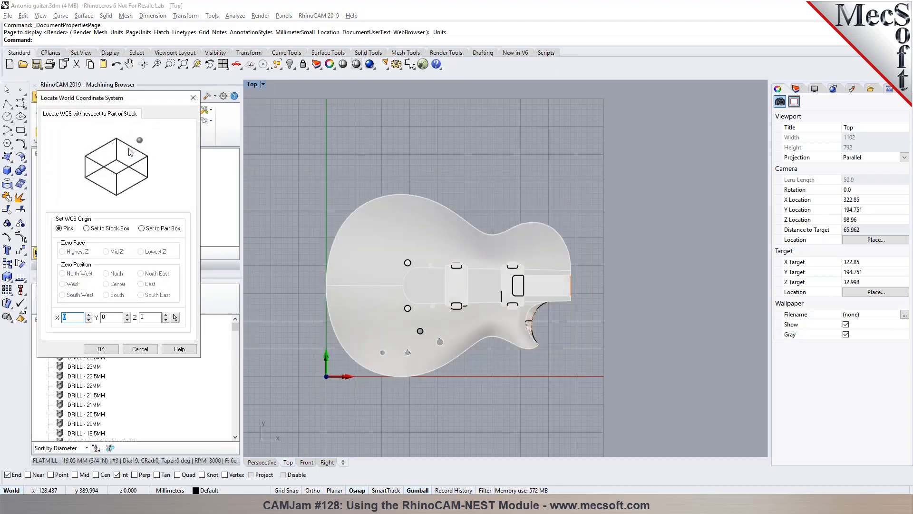
{"action": "left_click", "coordinate": [111, 230]}
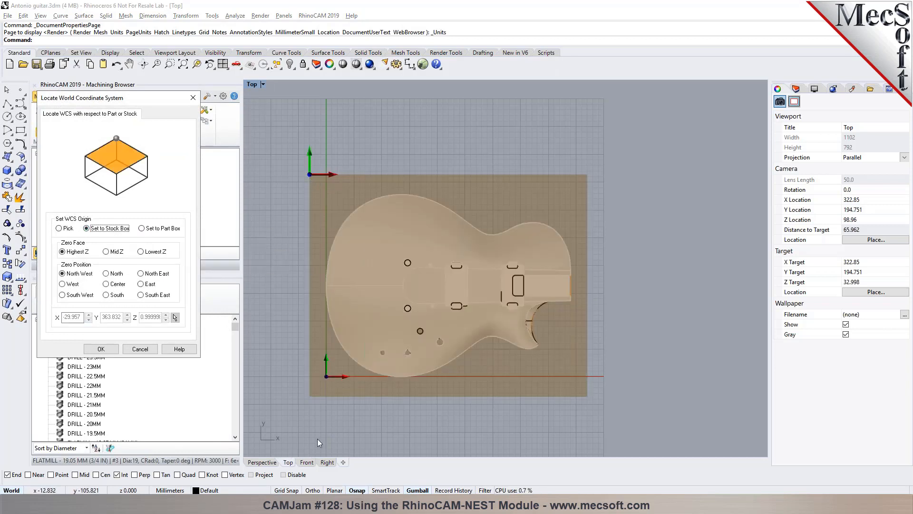
{"action": "left_click", "coordinate": [306, 462]}
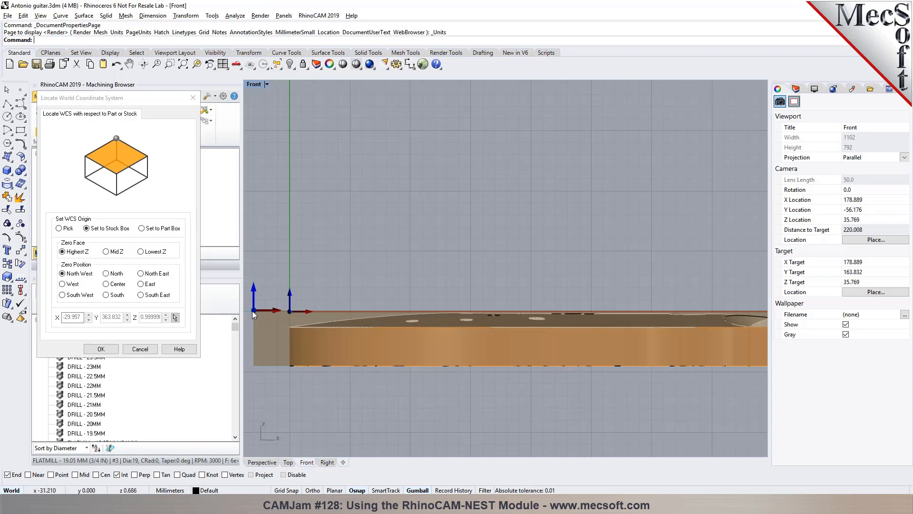
{"action": "left_click", "coordinate": [72, 283]}
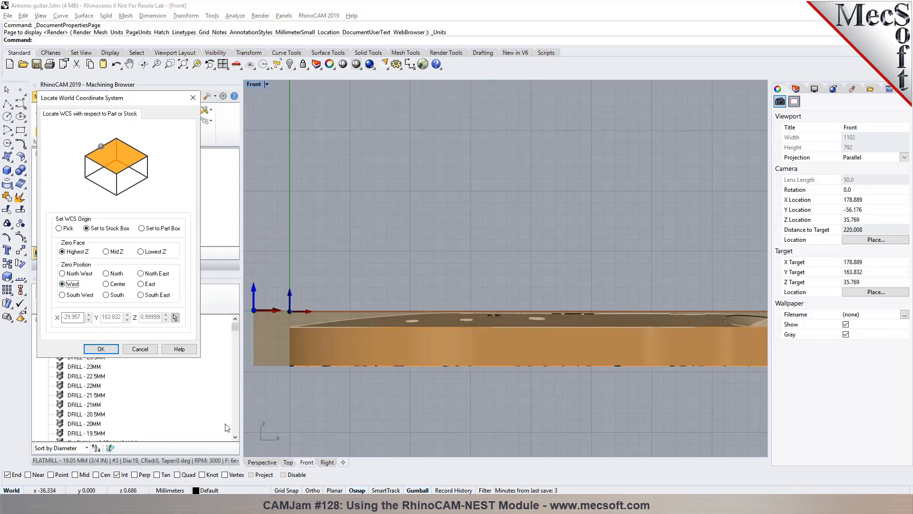
{"action": "left_click", "coordinate": [288, 462]}
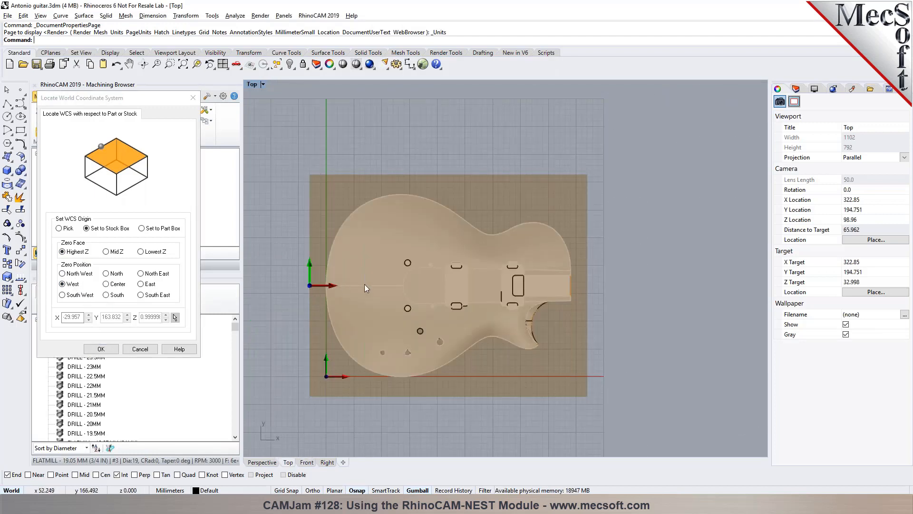
{"action": "left_click", "coordinate": [63, 295]}
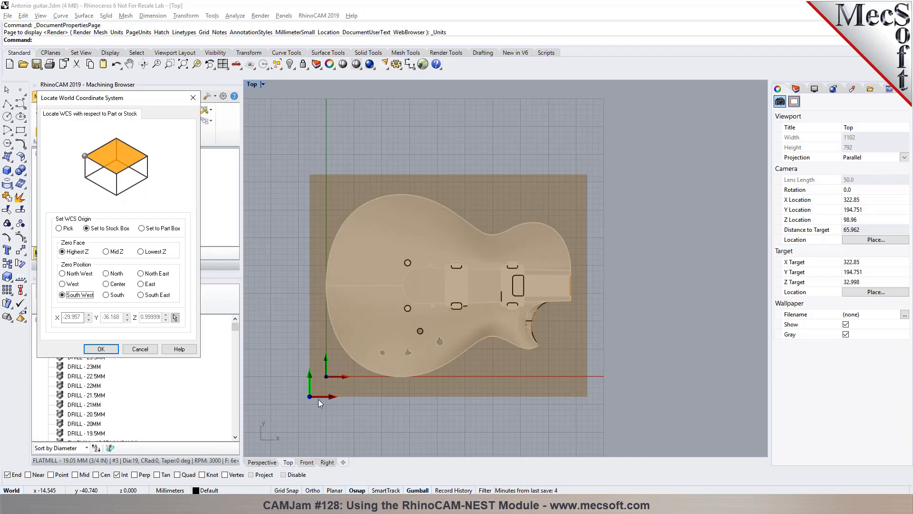
{"action": "left_click", "coordinate": [107, 349]}
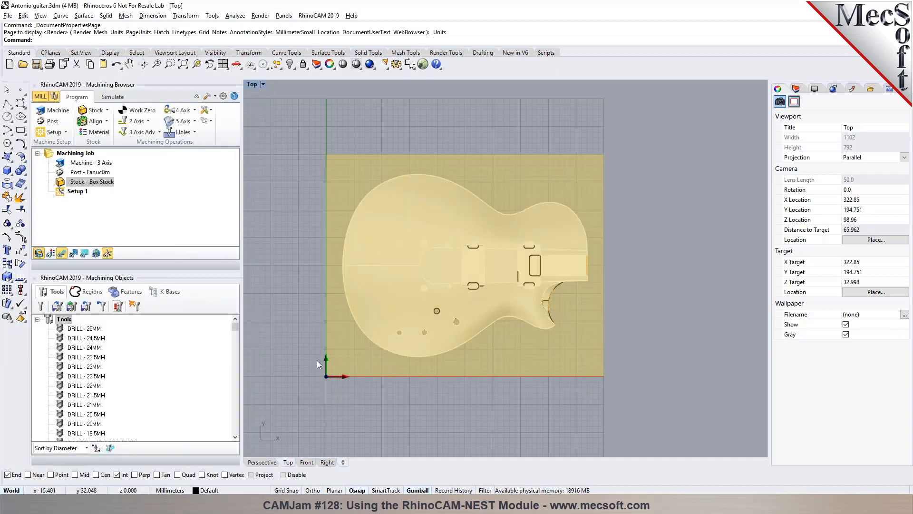
- Inspect the relocated origin and the stock around the guitar body in the perspective and four-viewport layouts
{"action": "left_click", "coordinate": [271, 462]}
{"action": "right_click_drag", "start_coordinate": [376, 394], "coordinate": [370, 266]}
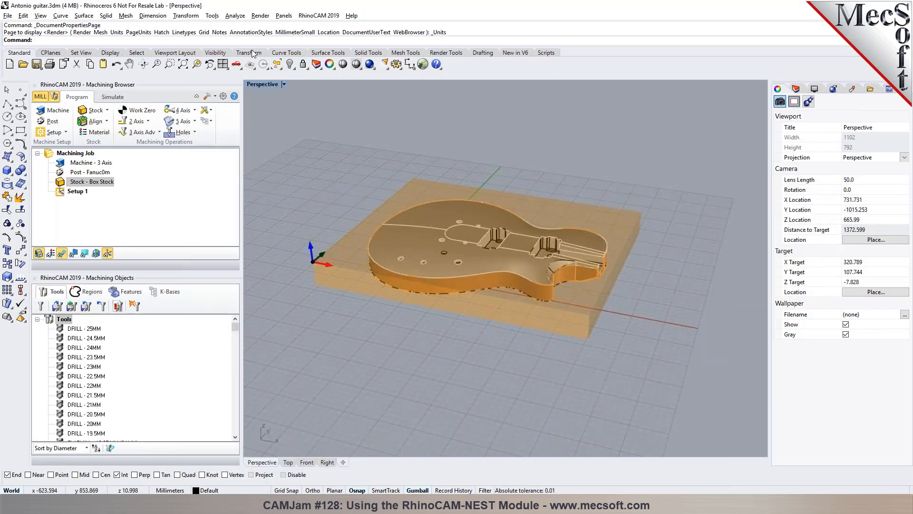
{"action": "left_click", "coordinate": [222, 64]}
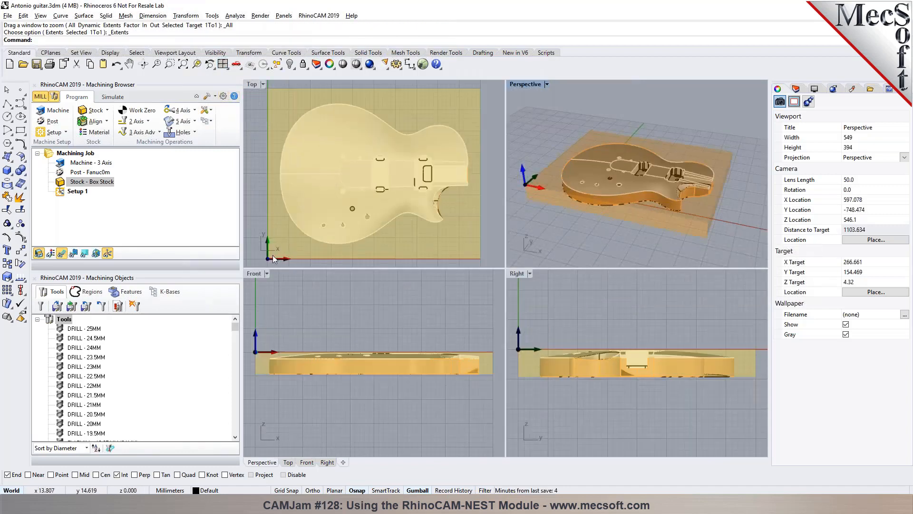
{"action": "double_click", "coordinate": [531, 85]}
{"action": "mouse_move", "coordinate": [529, 118]}
{"action": "right_mouse_down"}
{"action": "mouse_move", "coordinate": [436, 102]}
{"action": "mouse_move", "coordinate": [536, 114]}
{"action": "mouse_move", "coordinate": [554, 146]}
{"action": "mouse_move", "coordinate": [546, 153]}
{"action": "mouse_move", "coordinate": [475, 105]}
{"action": "mouse_move", "coordinate": [539, 130]}
{"action": "right_mouse_up"}
{"action": "left_click", "coordinate": [222, 65]}
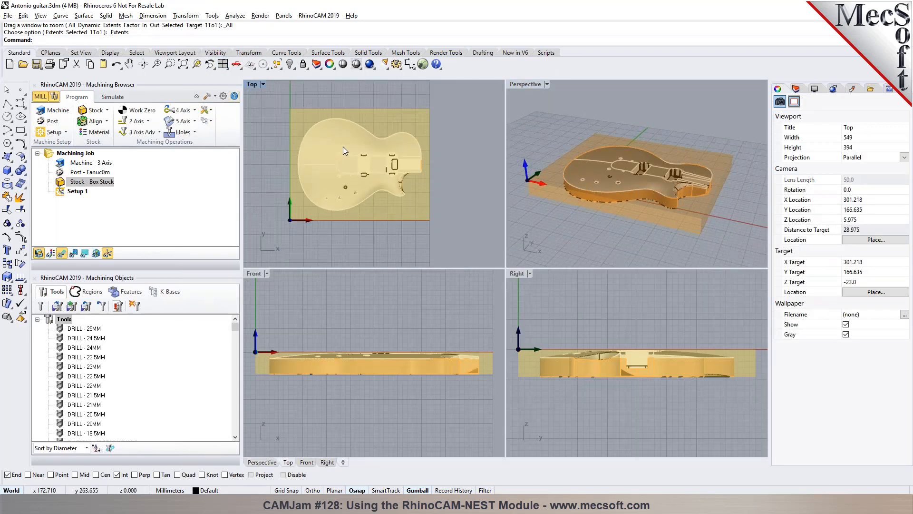
{"action": "double_click", "coordinate": [529, 85]}
{"action": "right_click_drag", "start_coordinate": [500, 127], "coordinate": [477, 161]}
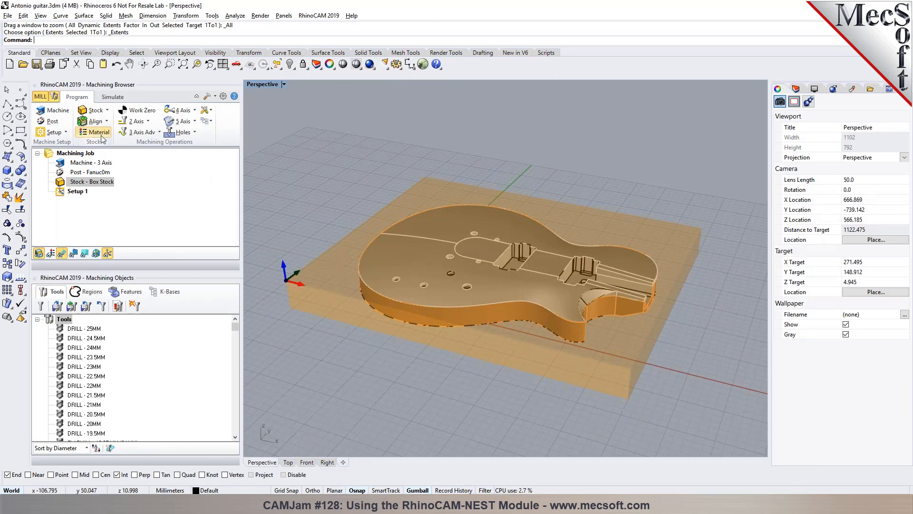
- Assign WOOD from FeedsSpeedsDataMM.xml as the stock material and show its texture on the box stock
{"action": "left_click", "coordinate": [94, 132]}
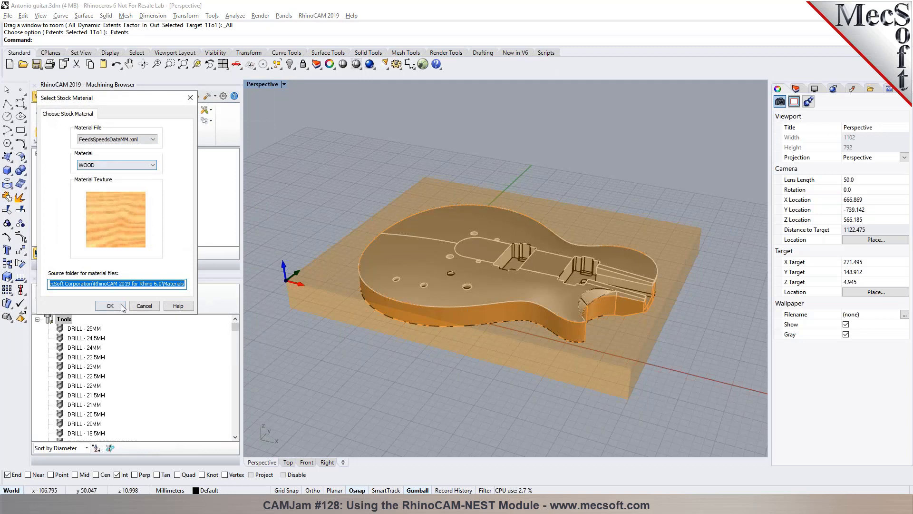
{"action": "left_click", "coordinate": [152, 164]}
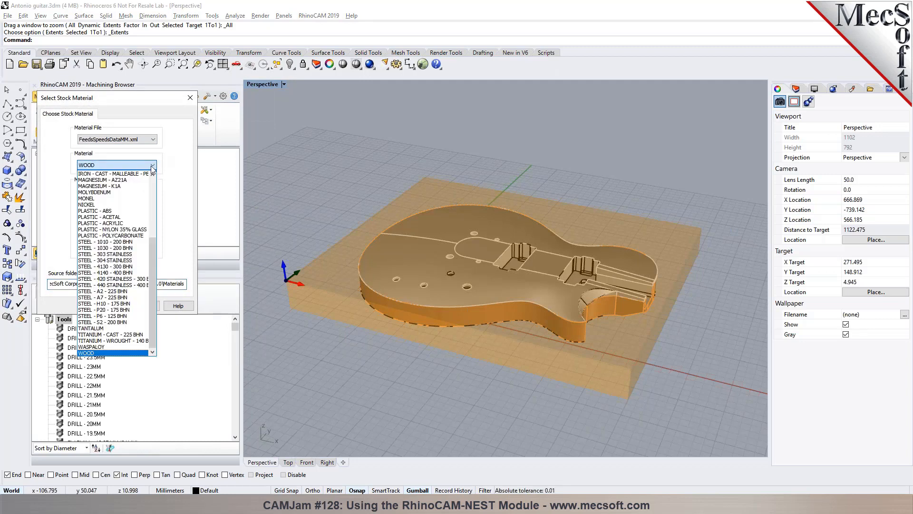
{"action": "left_click", "coordinate": [152, 165]}
{"action": "left_click", "coordinate": [110, 306]}
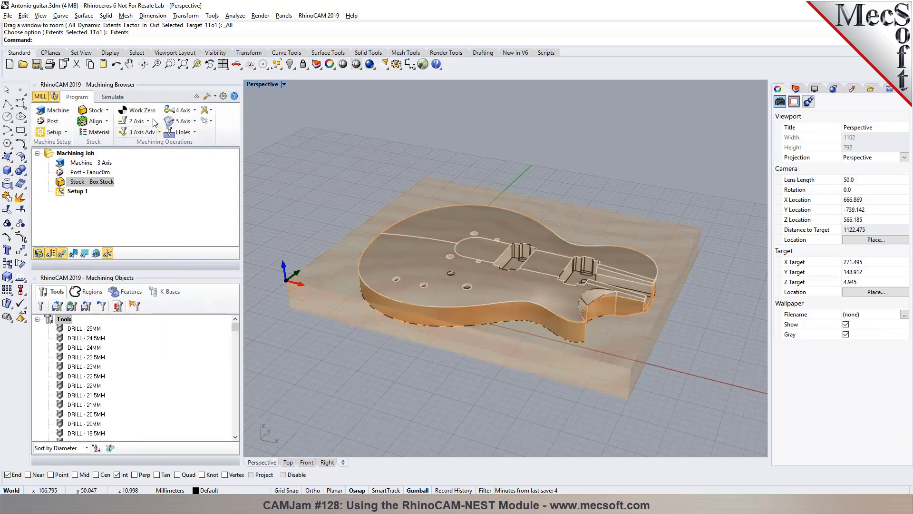
- Check how the wood-textured stock is displayed in simulation mode, and return to programming mode
{"action": "left_click", "coordinate": [113, 97]}
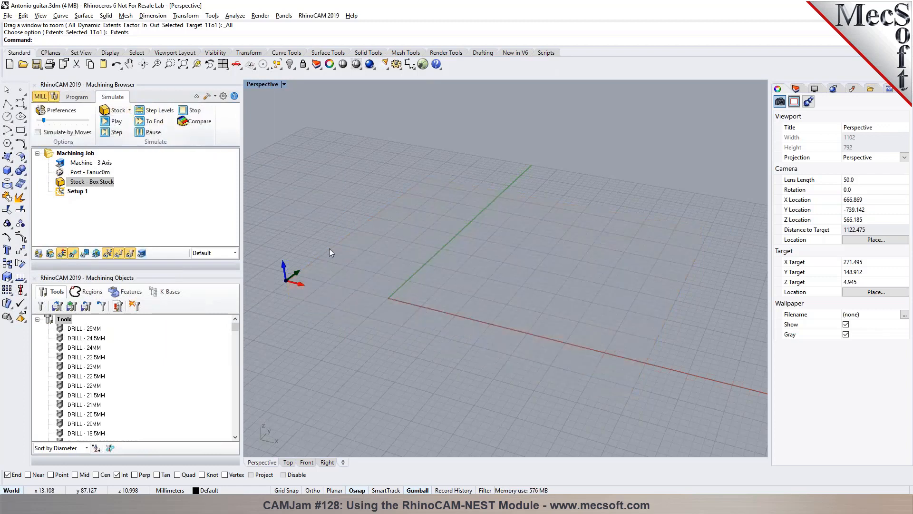
{"action": "left_click", "coordinate": [51, 253]}
{"action": "mouse_move", "coordinate": [481, 295]}
{"action": "right_mouse_down"}
{"action": "mouse_move", "coordinate": [418, 261]}
{"action": "mouse_move", "coordinate": [476, 277]}
{"action": "mouse_move", "coordinate": [475, 299]}
{"action": "right_mouse_up"}
{"action": "left_click", "coordinate": [76, 97]}
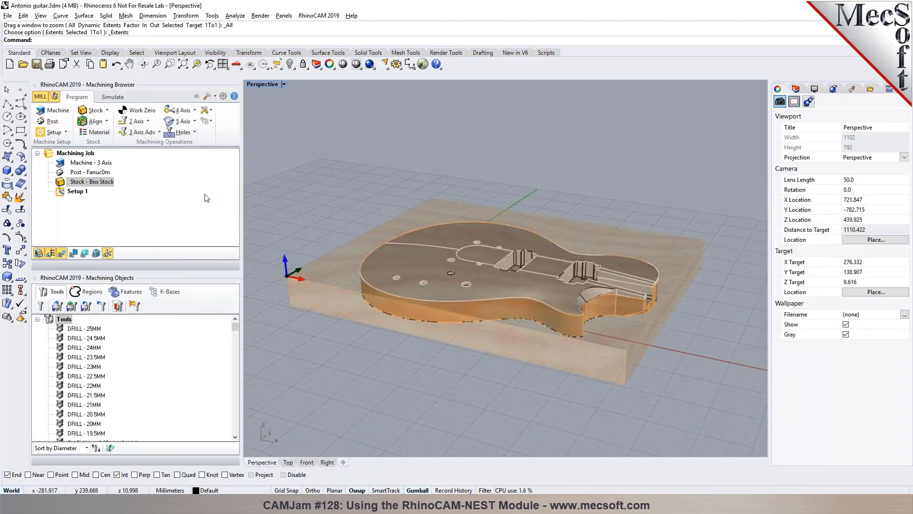
- Examine the tool types available for creating cutters, including ball, vee and taper mills, without saving a tool
{"action": "left_click", "coordinate": [41, 306]}
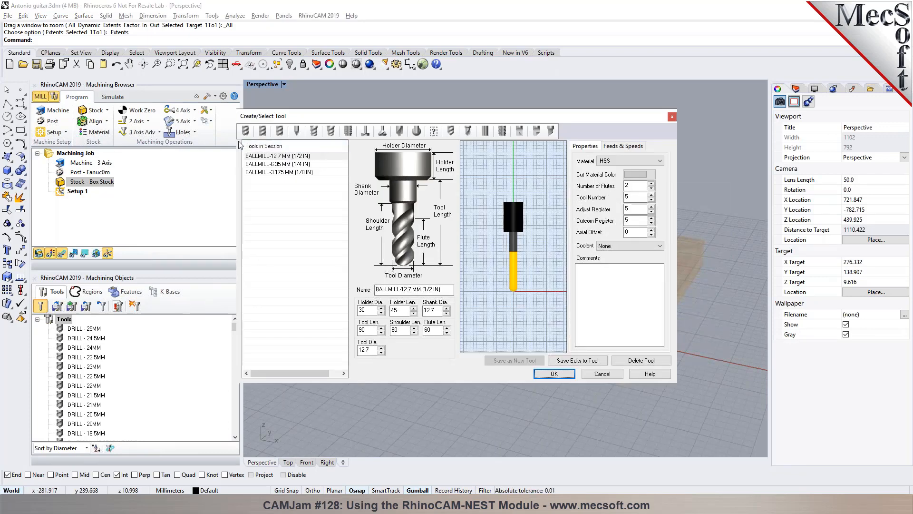
{"action": "left_click", "coordinate": [281, 134]}
{"action": "left_click", "coordinate": [296, 133]}
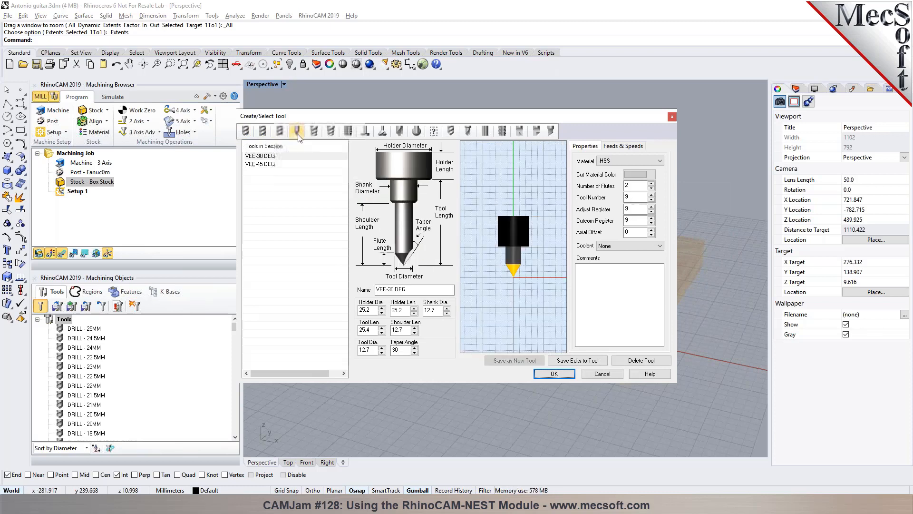
{"action": "left_click", "coordinate": [329, 136]}
{"action": "left_click", "coordinate": [329, 137]}
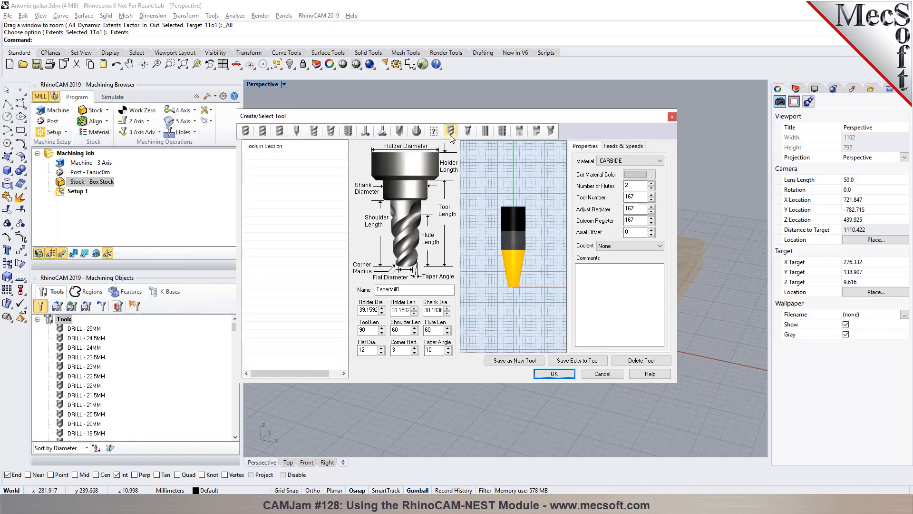
{"action": "left_click", "coordinate": [602, 373]}
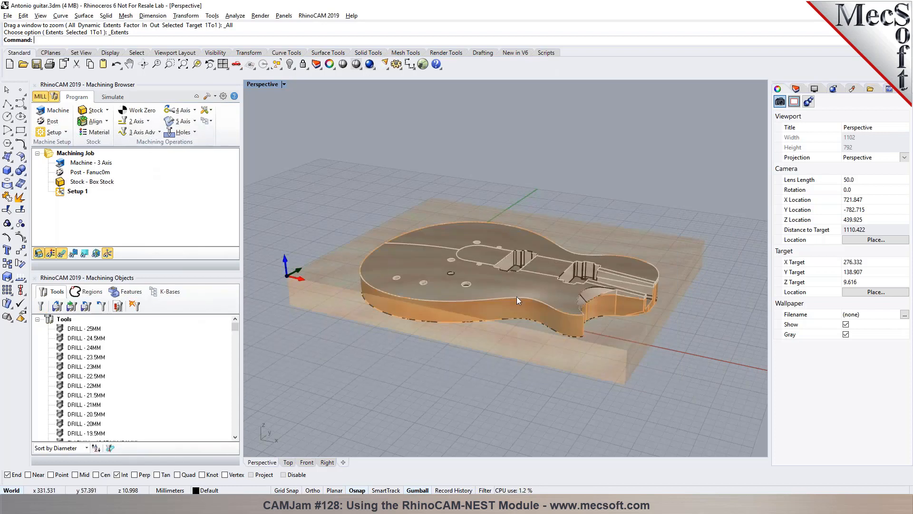
- Turn off the wood material texture and hide the box stock around the guitar body
{"action": "scroll", "coordinate": [629, 279], "scroll_direction": "up", "scroll_amount": 5}
{"action": "right_click_drag", "start_coordinate": [621, 330], "coordinate": [405, 295]}
{"action": "right_click_drag", "start_coordinate": [511, 224], "coordinate": [409, 275]}
{"action": "scroll", "coordinate": [420, 283], "scroll_direction": "up", "scroll_amount": 3}
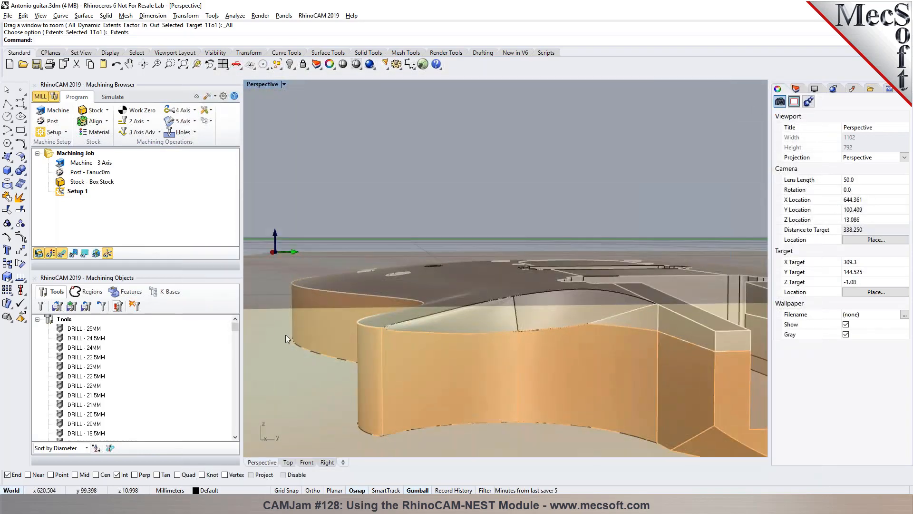
{"action": "left_click", "coordinate": [49, 253]}
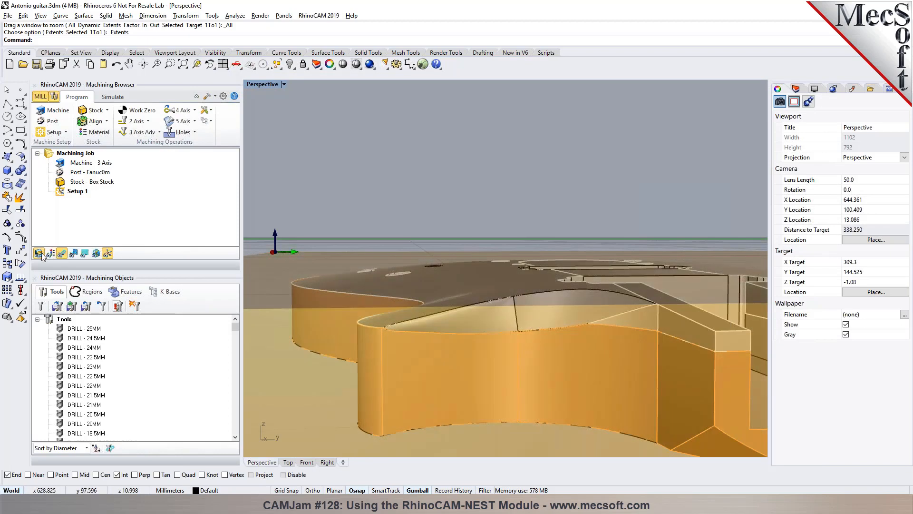
{"action": "left_click", "coordinate": [39, 253]}
{"action": "right_click_drag", "start_coordinate": [412, 278], "coordinate": [433, 303]}
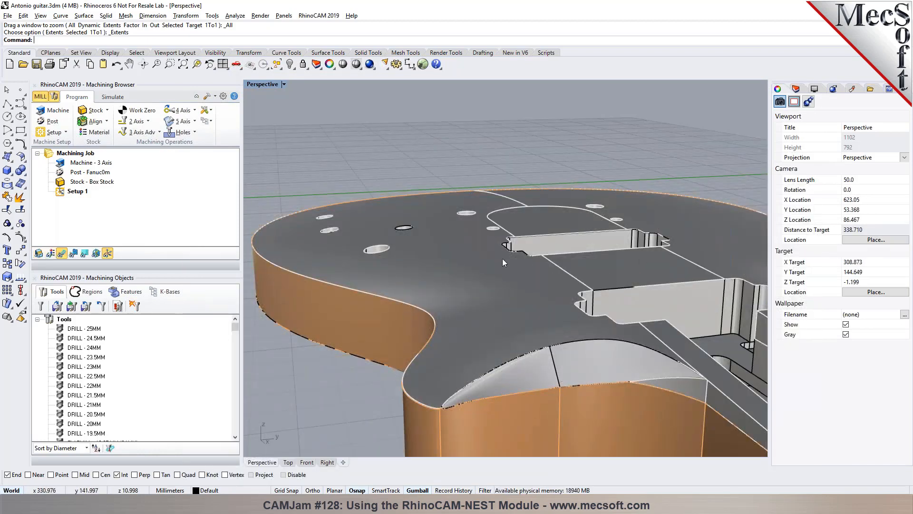
{"action": "scroll", "coordinate": [504, 255], "scroll_direction": "down", "scroll_amount": 5}
{"action": "right_click_drag", "start_coordinate": [504, 255], "coordinate": [510, 309]}
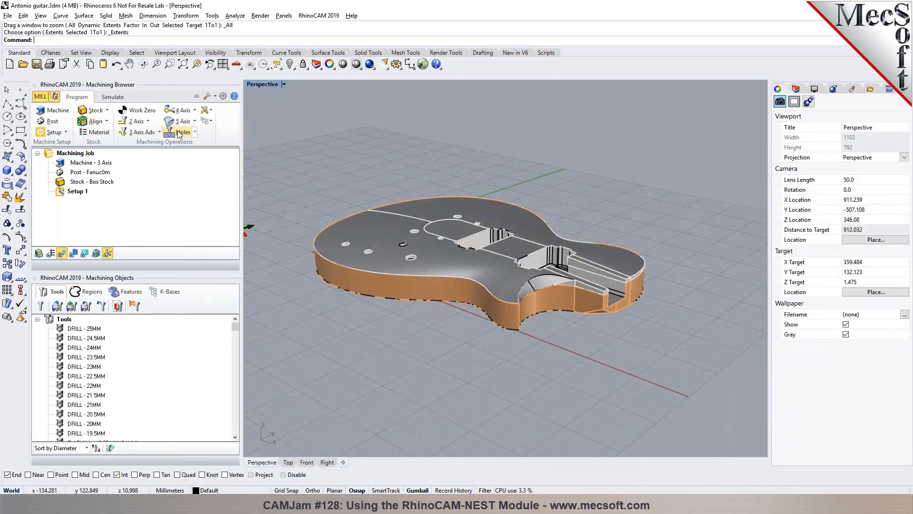
{"action": "left_click", "coordinate": [153, 133]}
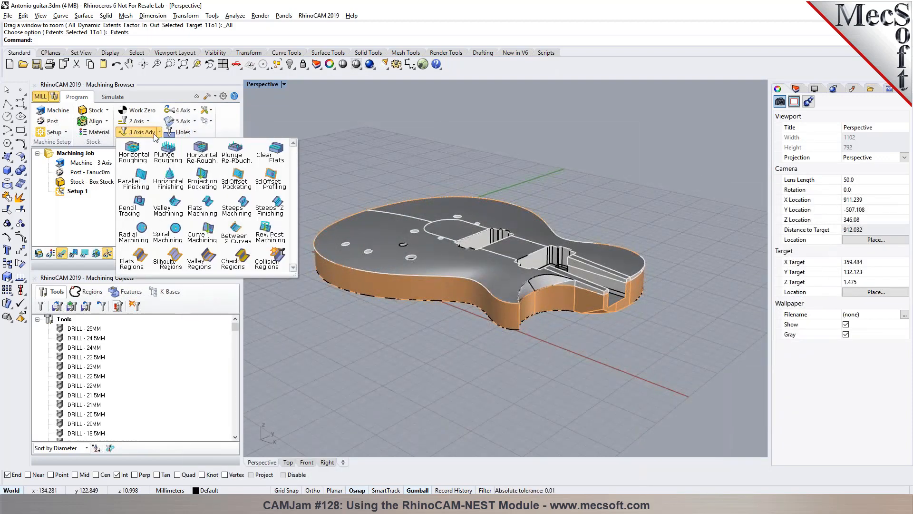
{"action": "left_click", "coordinate": [139, 165]}
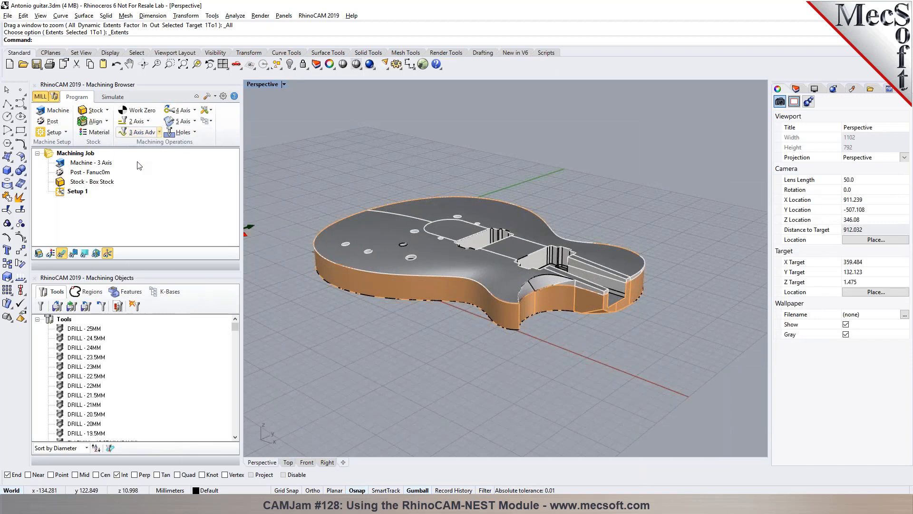
{"action": "left_click", "coordinate": [261, 94]}
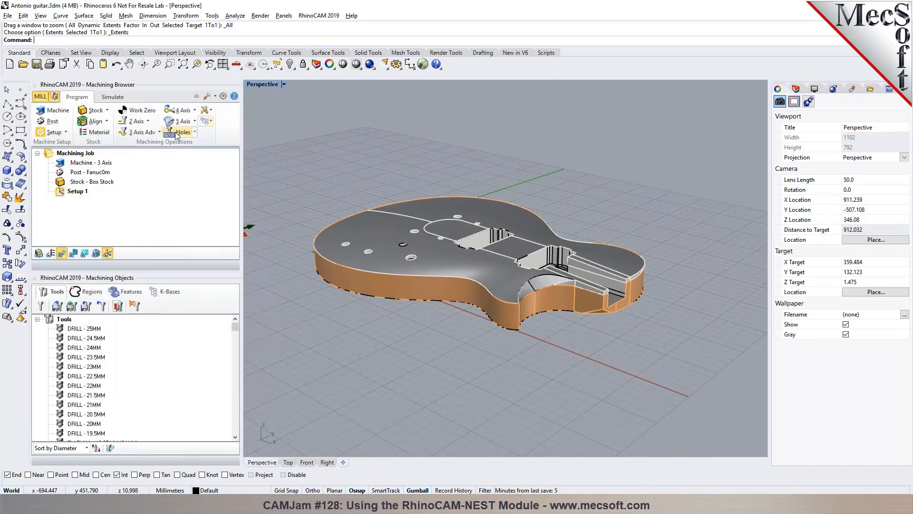
- Start a 3-axis Horizontal Roughing operation and select the 12.7 mm flat mill from its available tools
{"action": "left_click", "coordinate": [152, 132]}
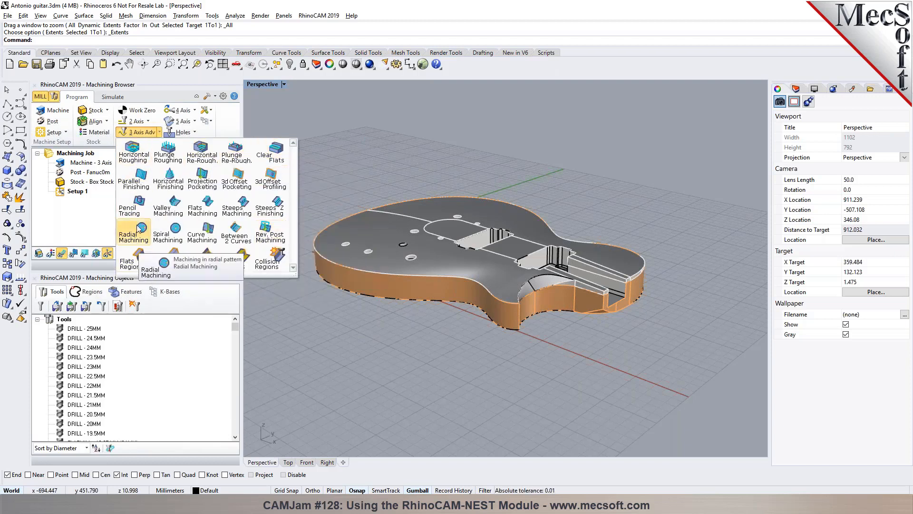
{"action": "left_click", "coordinate": [142, 158]}
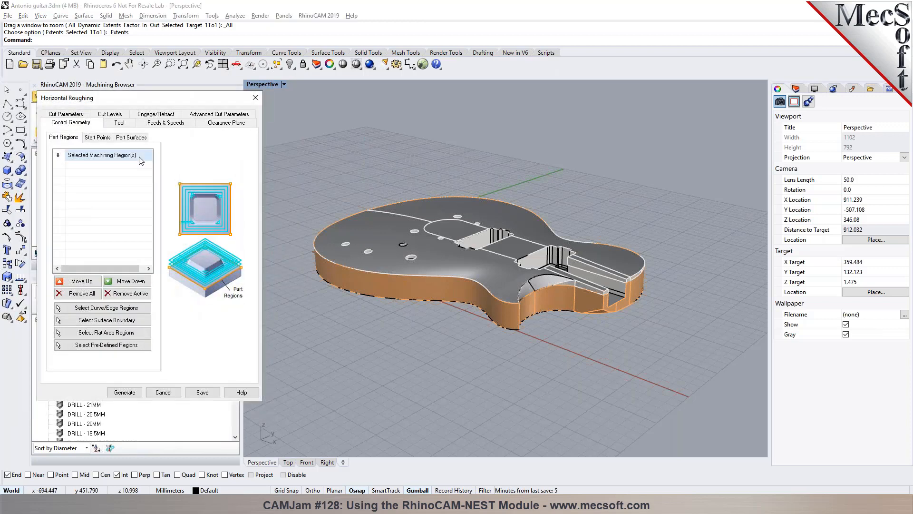
{"action": "left_click", "coordinate": [120, 123]}
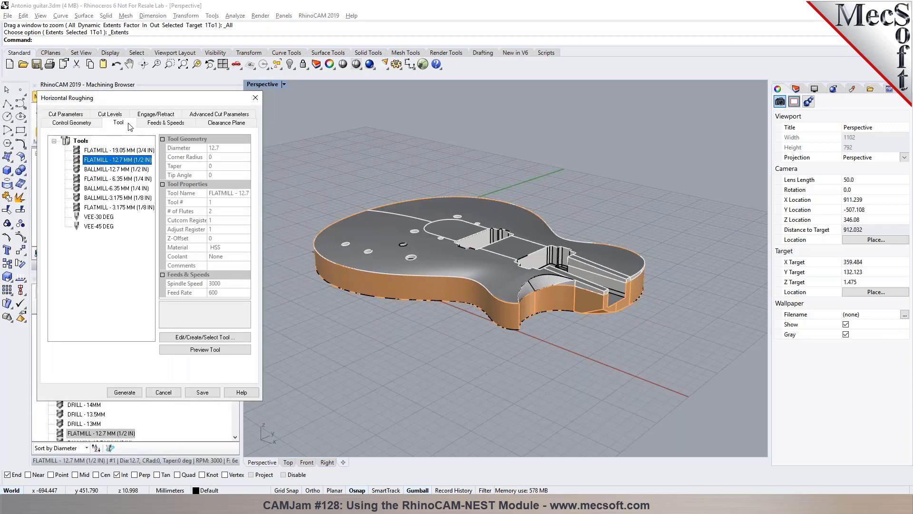
{"action": "mouse_move", "coordinate": [91, 164]}
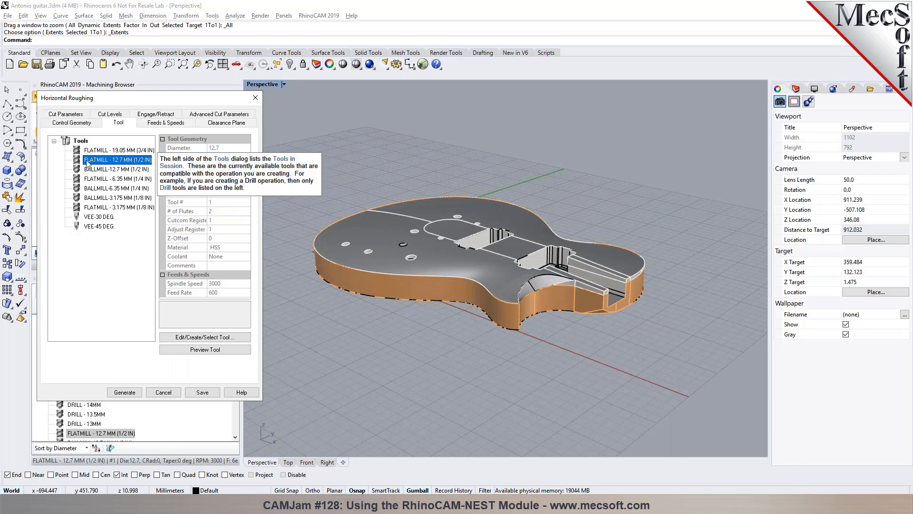
{"action": "left_click", "coordinate": [95, 150]}
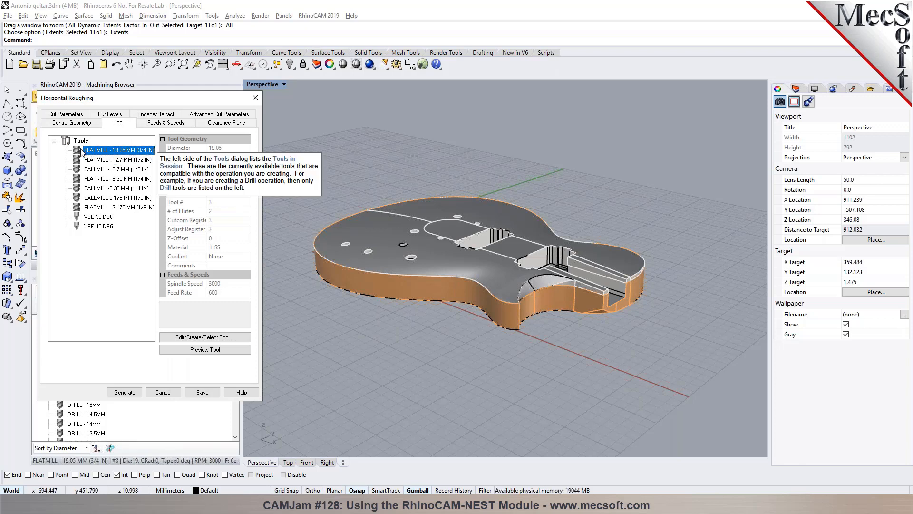
{"action": "left_click", "coordinate": [81, 161]}
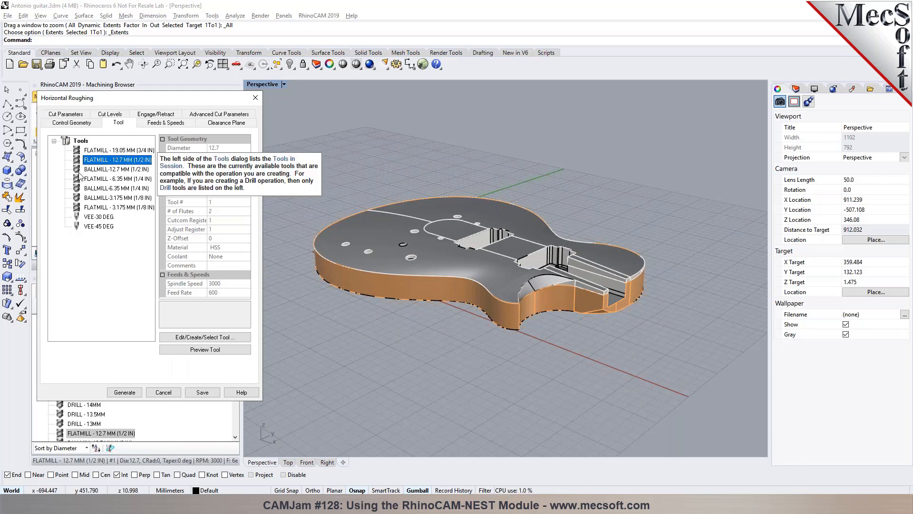
{"action": "left_click", "coordinate": [159, 125]}
{"action": "left_click", "coordinate": [127, 124]}
{"action": "left_click", "coordinate": [118, 116]}
{"action": "left_click", "coordinate": [118, 115]}
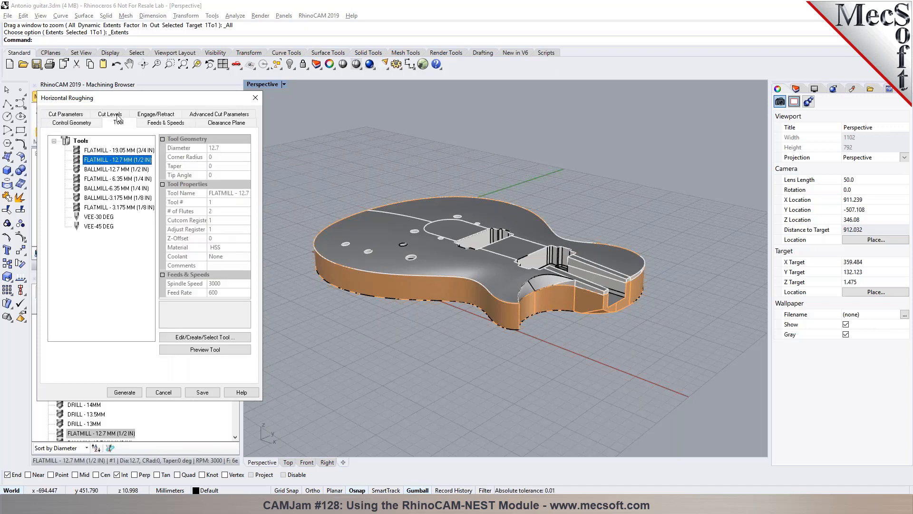
- Edit the 6.35 mm flat mill: rename it FLATMILL - 6.0 MM (1/4 IN), set shank and tool diameter to 6, and save the edits
{"action": "left_click", "coordinate": [142, 180]}
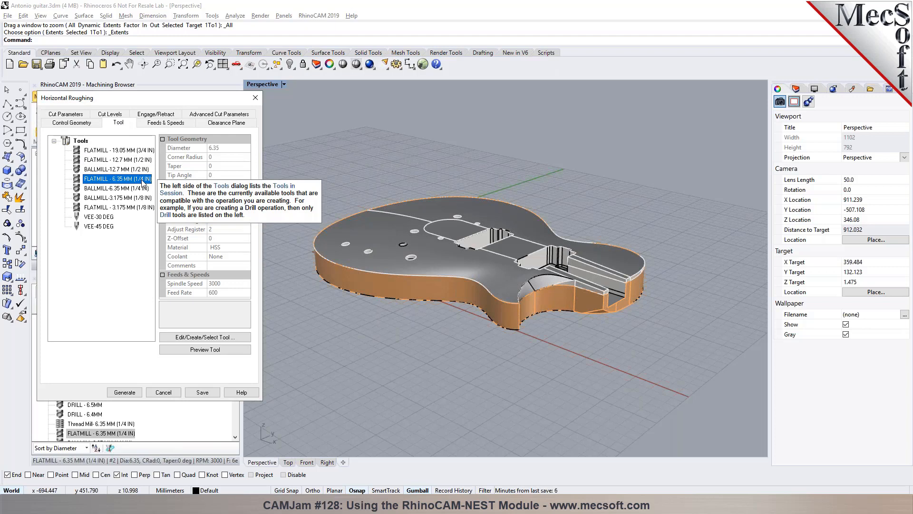
{"action": "double_click", "coordinate": [82, 180]}
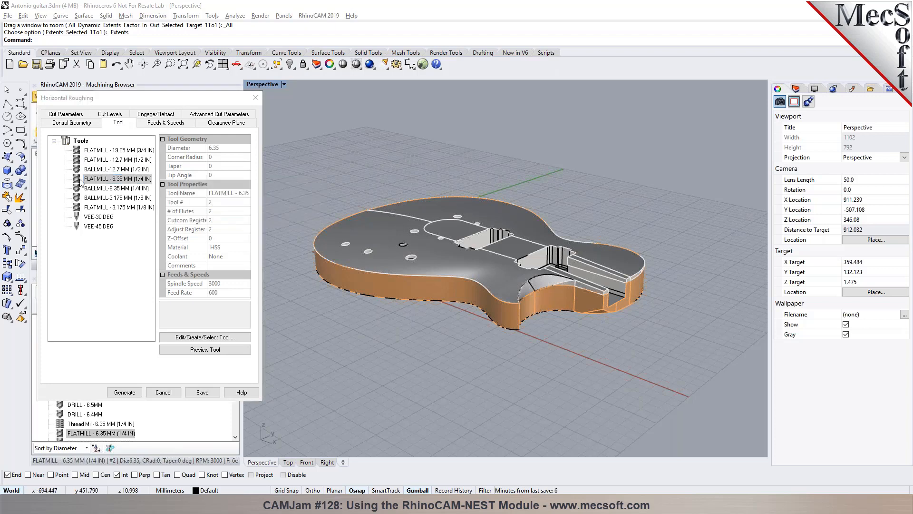
{"action": "left_click_drag", "start_coordinate": [174, 291], "coordinate": [181, 291]}
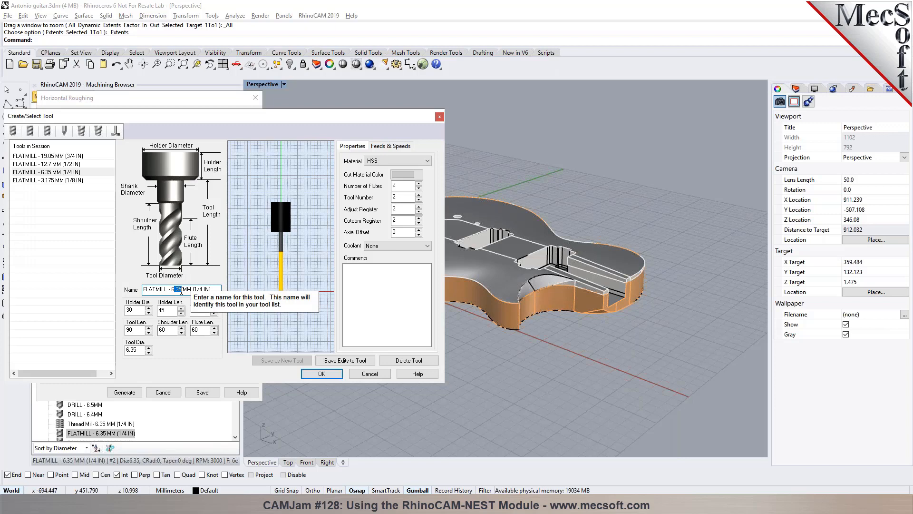
{"action": "type", "text": "0"}
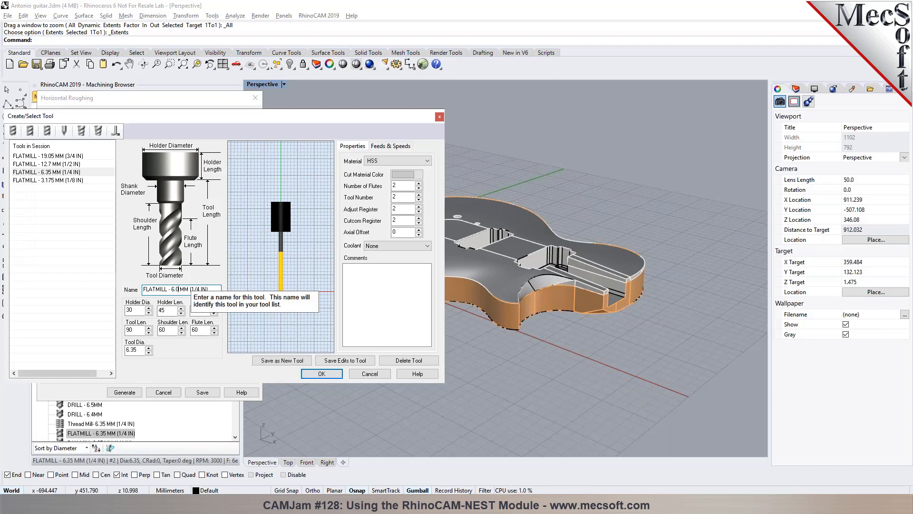
{"action": "key", "text": "BackSpace"}
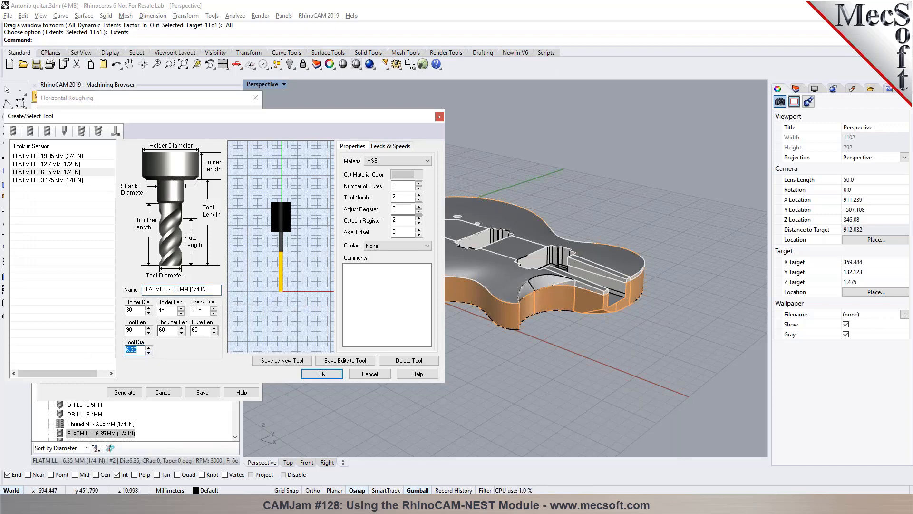
{"action": "key", "text": "BackSpace"}
{"action": "key", "text": "BackSpace"}
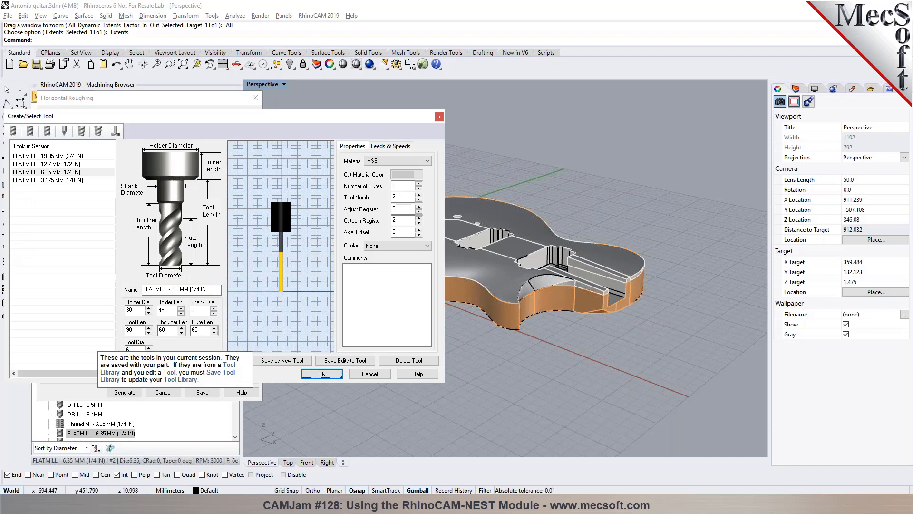
{"action": "left_click", "coordinate": [345, 360]}
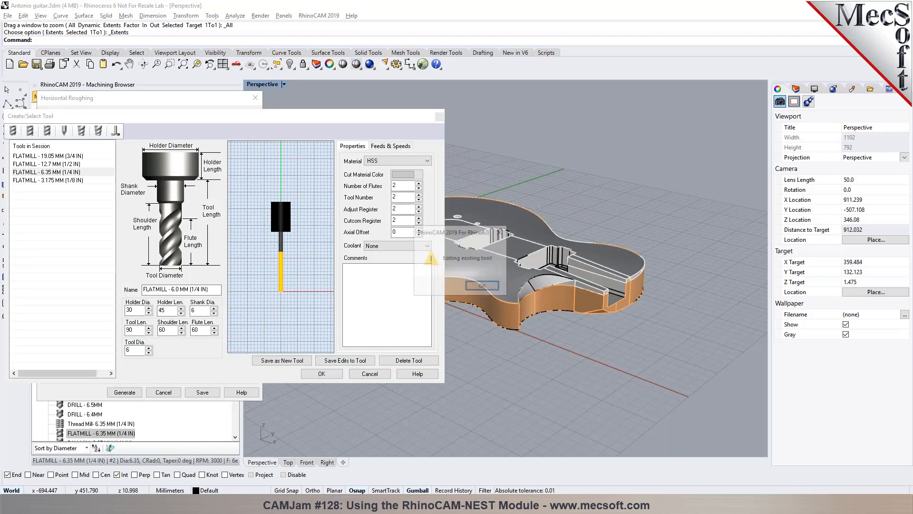
{"action": "left_click", "coordinate": [483, 285]}
- Save a new tool named FLATMILL - 8.0 MM (1/4 IN) with shank and tool diameter 8, and use it for the roughing operation
{"action": "left_click_drag", "start_coordinate": [174, 289], "coordinate": [171, 290]}
{"action": "type", "text": "8"}
{"action": "key", "text": "Tab"}
{"action": "key", "text": "Tab"}
{"action": "key", "text": "Tab"}
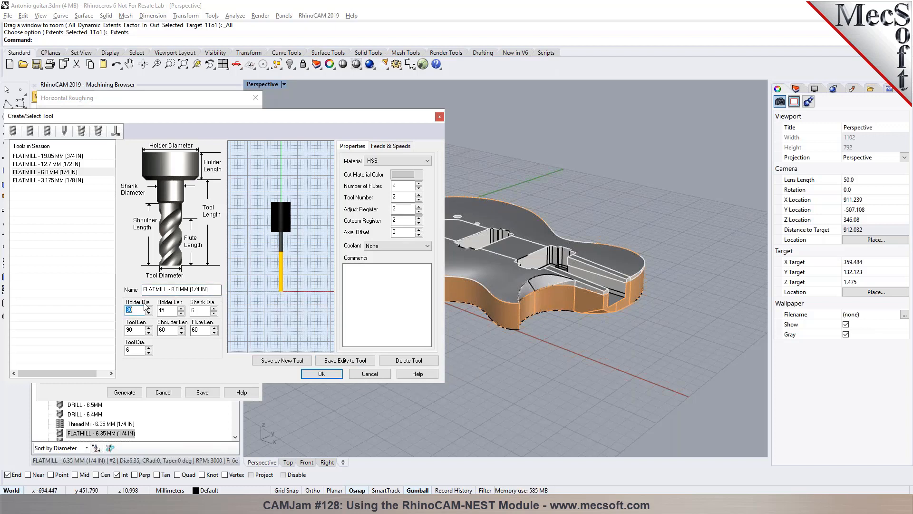
{"action": "type", "text": "8"}
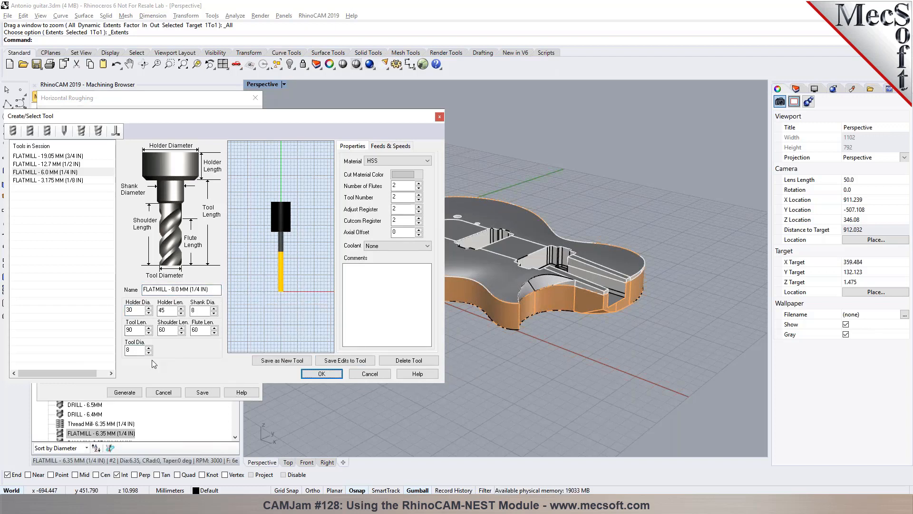
{"action": "left_click", "coordinate": [282, 360]}
{"action": "left_click", "coordinate": [490, 285]}
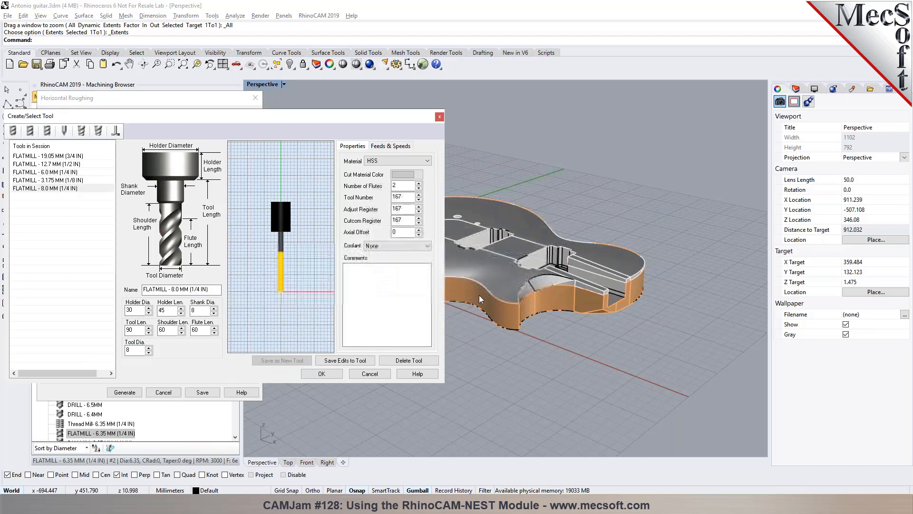
{"action": "left_click", "coordinate": [327, 374]}
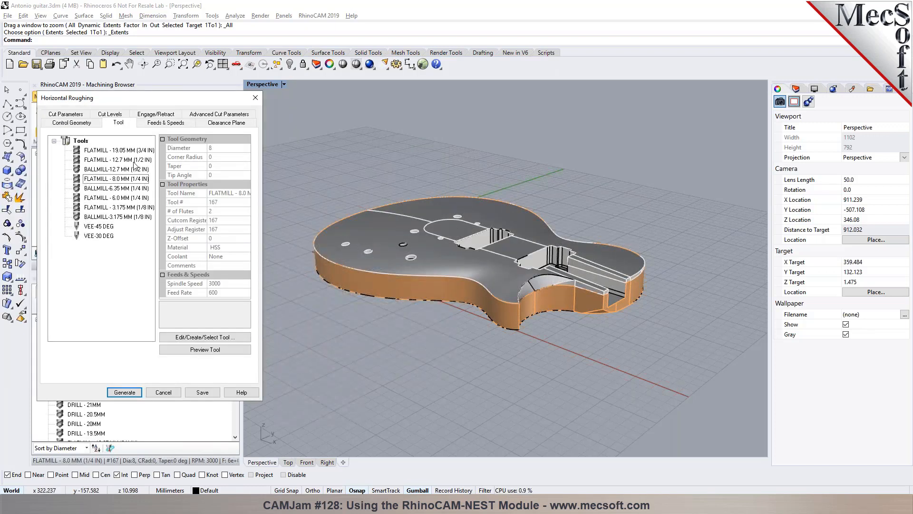
- Set the roughing Intol and Outol to 0.05 and the cavity/pocket stepover to 40% of the tool diameter
{"action": "left_click", "coordinate": [175, 124]}
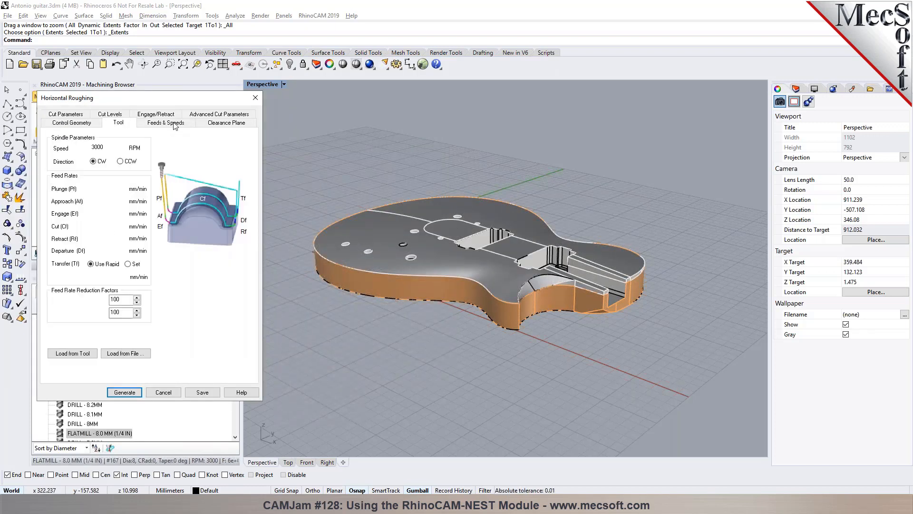
{"action": "left_click", "coordinate": [221, 124]}
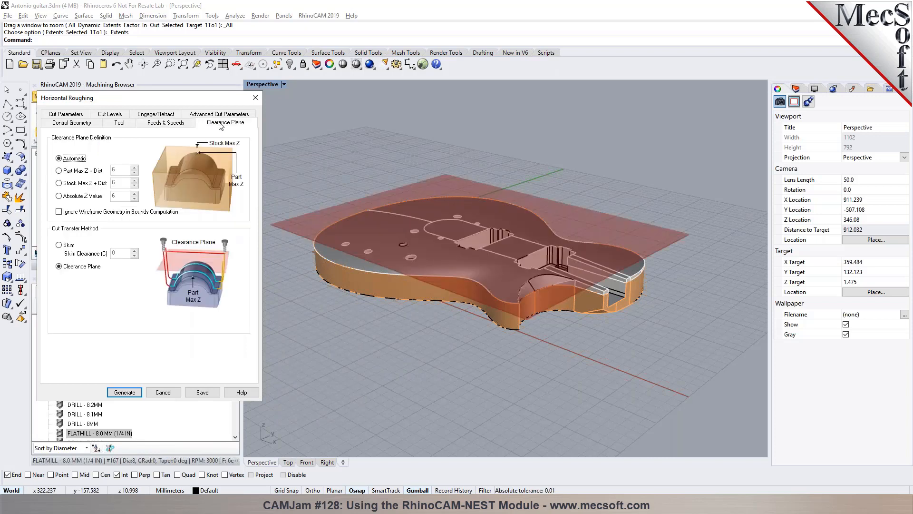
{"action": "left_click", "coordinate": [78, 115]}
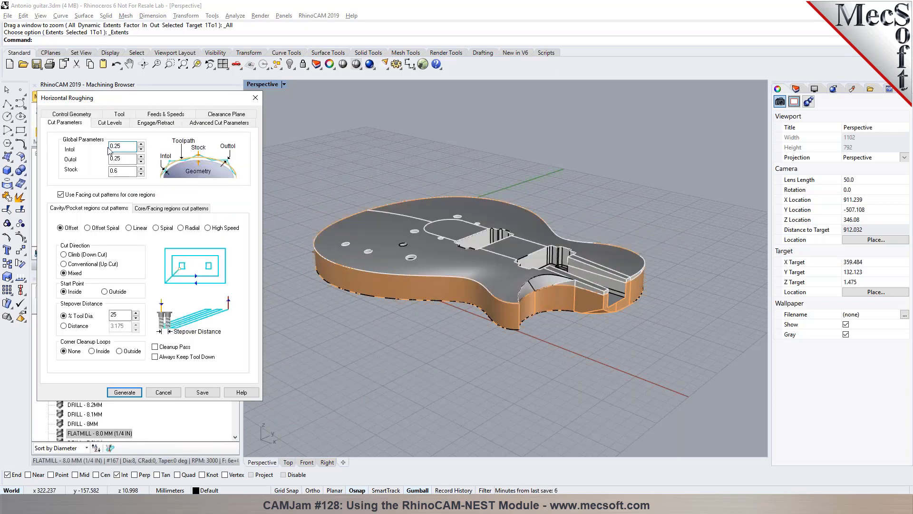
{"action": "mouse_move", "coordinate": [116, 148]}
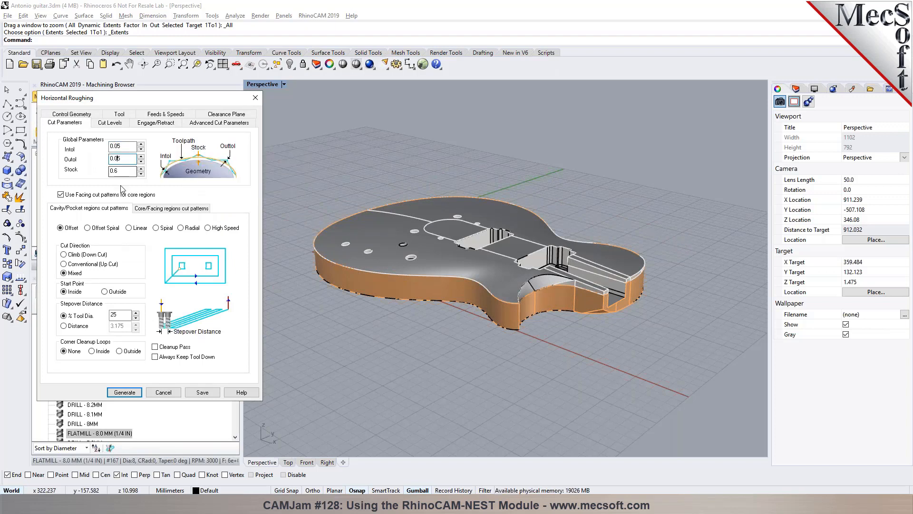
{"action": "left_click_drag", "start_coordinate": [130, 317], "coordinate": [112, 317]}
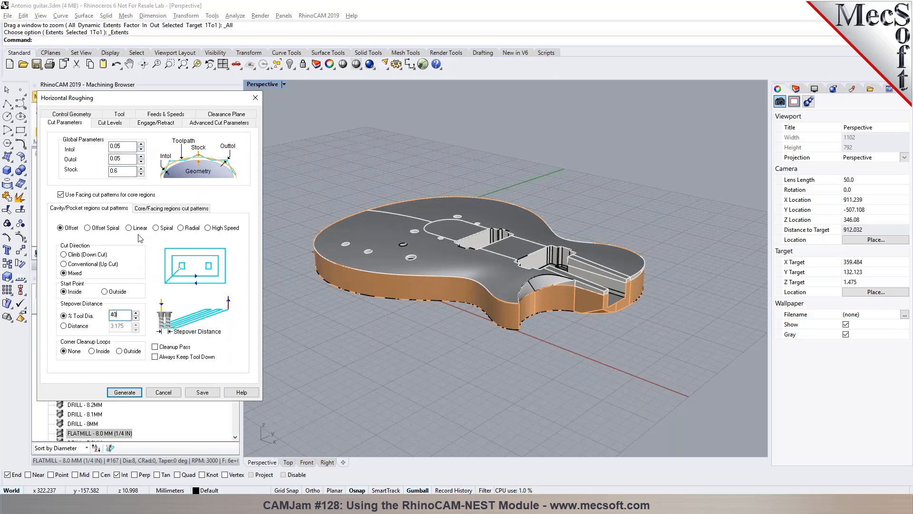
{"action": "left_click", "coordinate": [149, 210]}
{"action": "left_click_drag", "start_coordinate": [127, 307], "coordinate": [103, 312]}
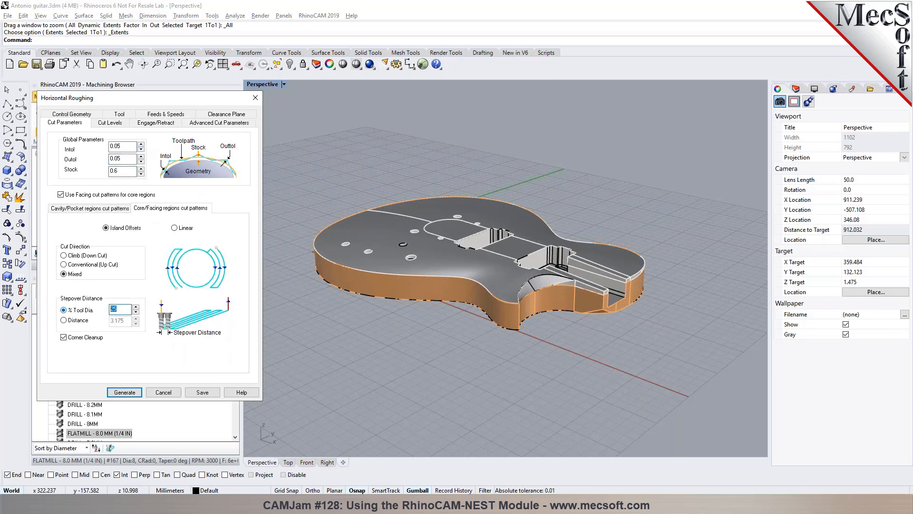
{"action": "left_click", "coordinate": [83, 210]}
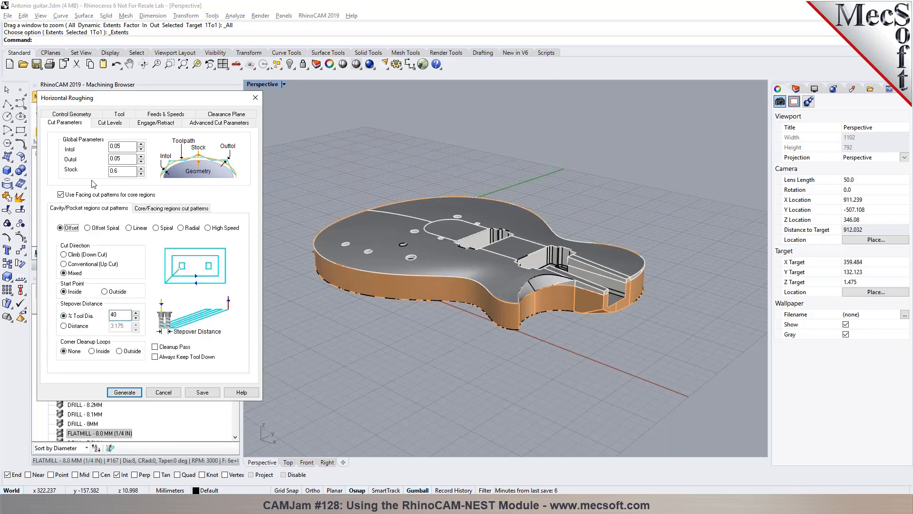
- Set the engage/retract path ramp to angle 10 and height 1, and generate the Horizontal Roughing toolpath
{"action": "left_click", "coordinate": [111, 126]}
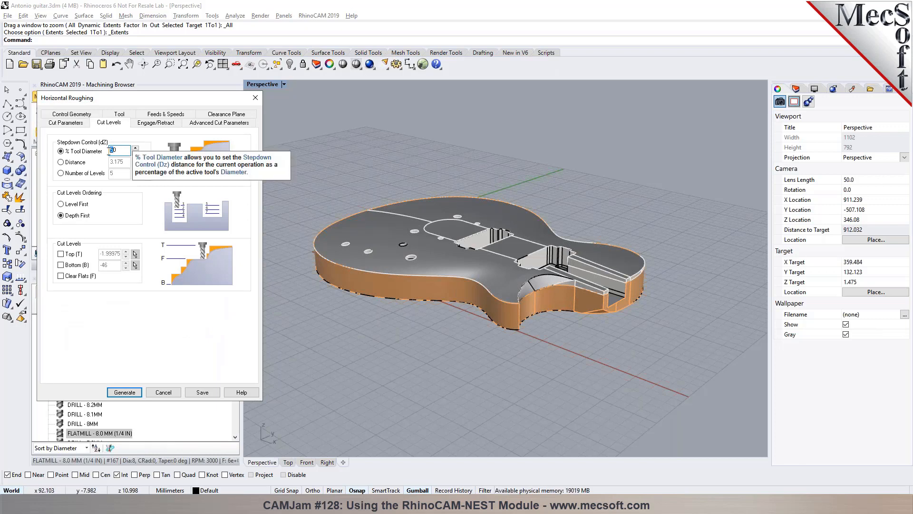
{"action": "left_click", "coordinate": [149, 124]}
{"action": "key", "text": "Tab"}
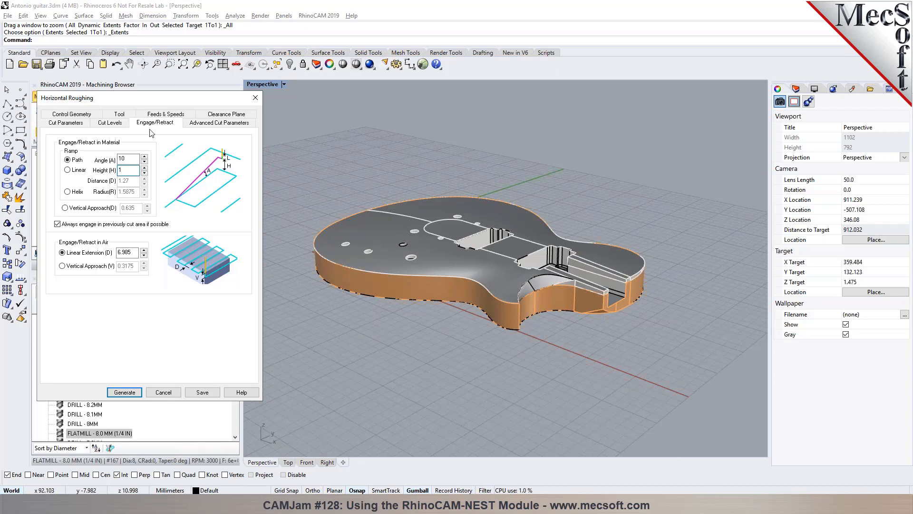
{"action": "left_click", "coordinate": [230, 123]}
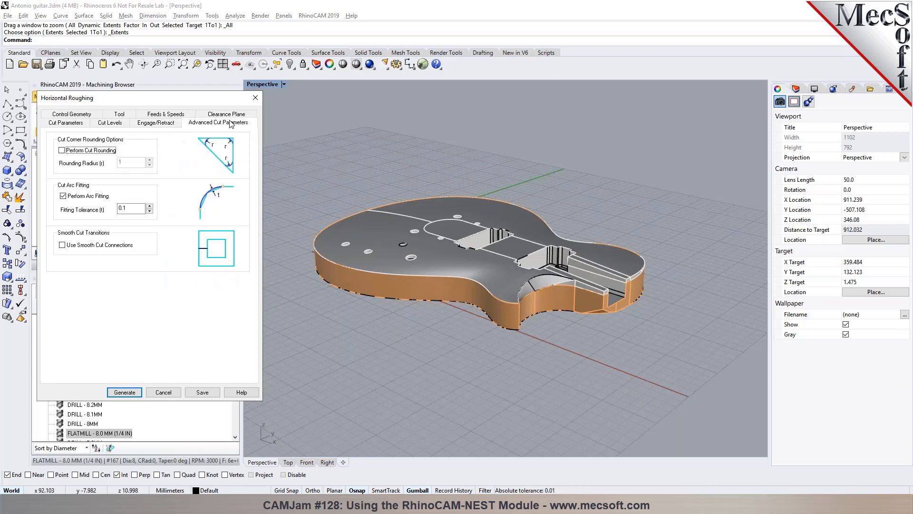
{"action": "left_click", "coordinate": [147, 125]}
{"action": "left_click", "coordinate": [124, 393]}
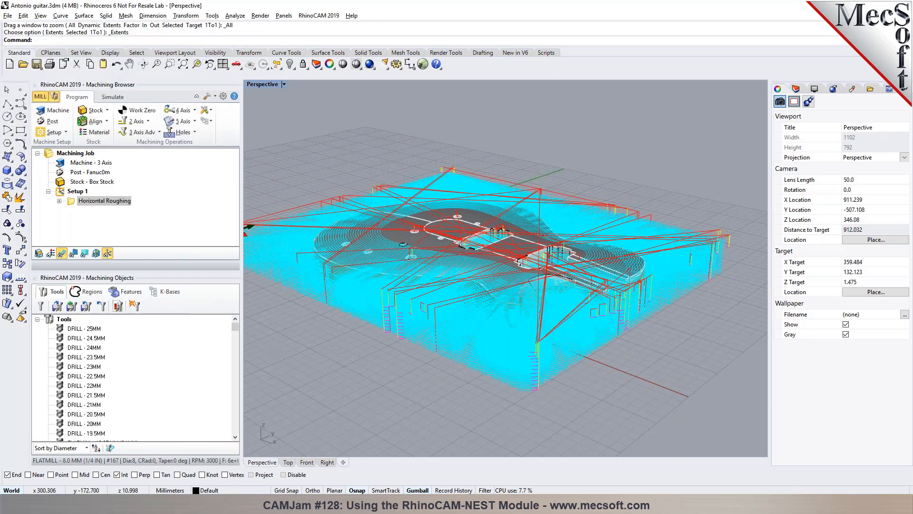
- Display the roughing toolpath by Z level and examine the cuts at successive levels around the guitar body
{"action": "left_click", "coordinate": [84, 255]}
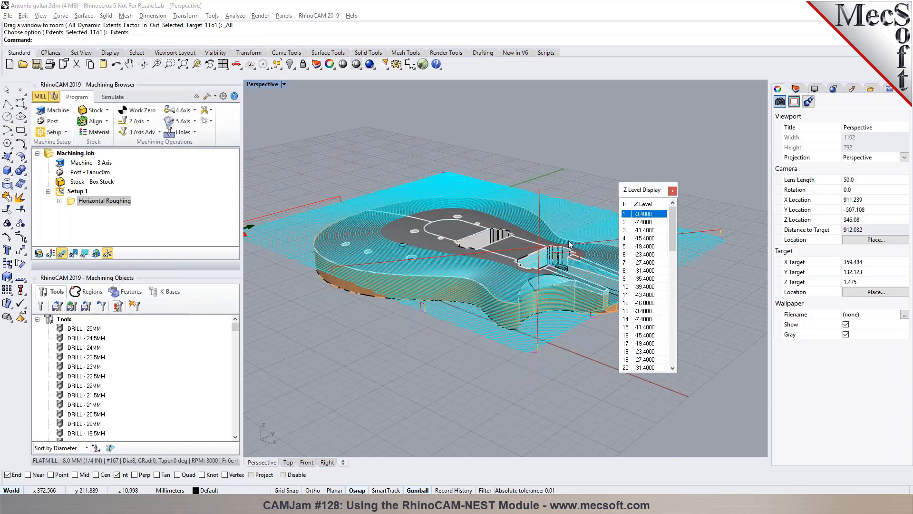
{"action": "left_click", "coordinate": [652, 222]}
{"action": "left_click", "coordinate": [650, 230]}
{"action": "left_click", "coordinate": [650, 238]}
{"action": "left_click", "coordinate": [650, 246]}
{"action": "left_click", "coordinate": [648, 262]}
{"action": "left_click", "coordinate": [649, 279]}
{"action": "left_click", "coordinate": [649, 286]}
{"action": "left_click", "coordinate": [647, 311]}
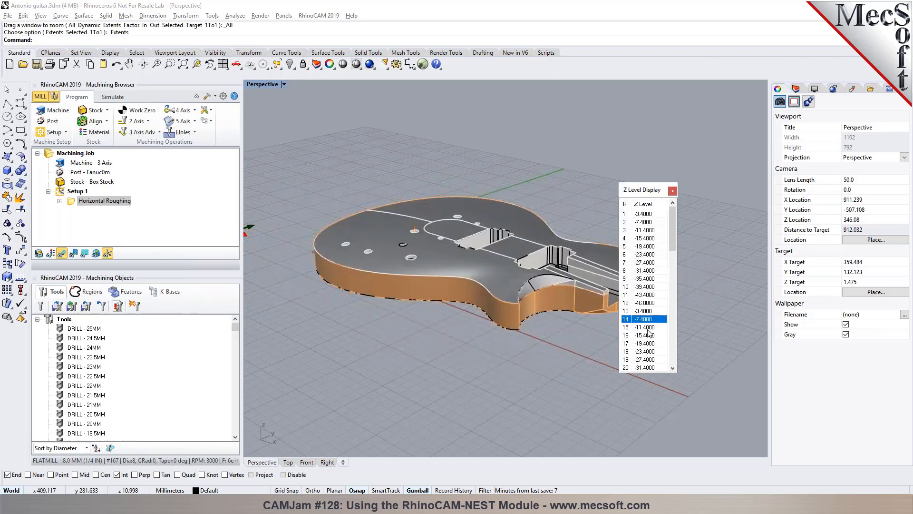
{"action": "left_click", "coordinate": [636, 318]}
{"action": "left_click", "coordinate": [647, 263]}
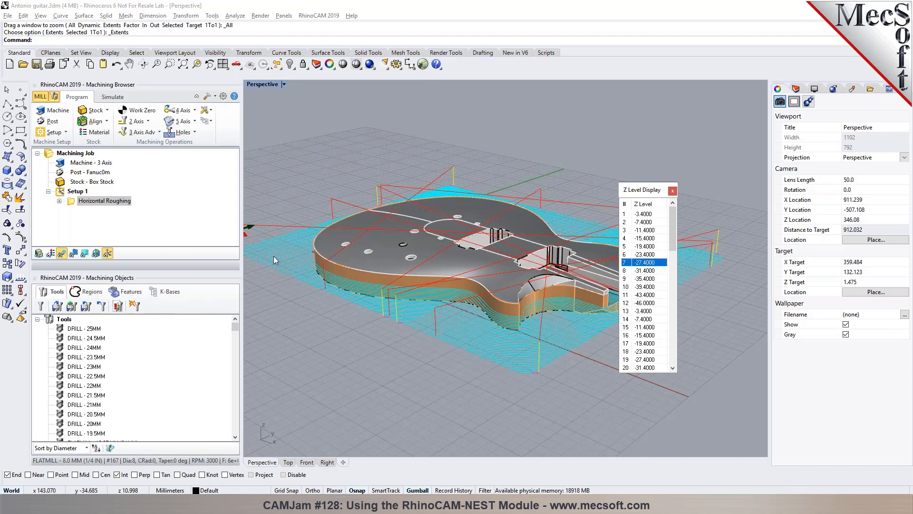
- Close the Z level display and check the machining information for the Horizontal Roughing operation, including its machine time
{"action": "left_click", "coordinate": [673, 191]}
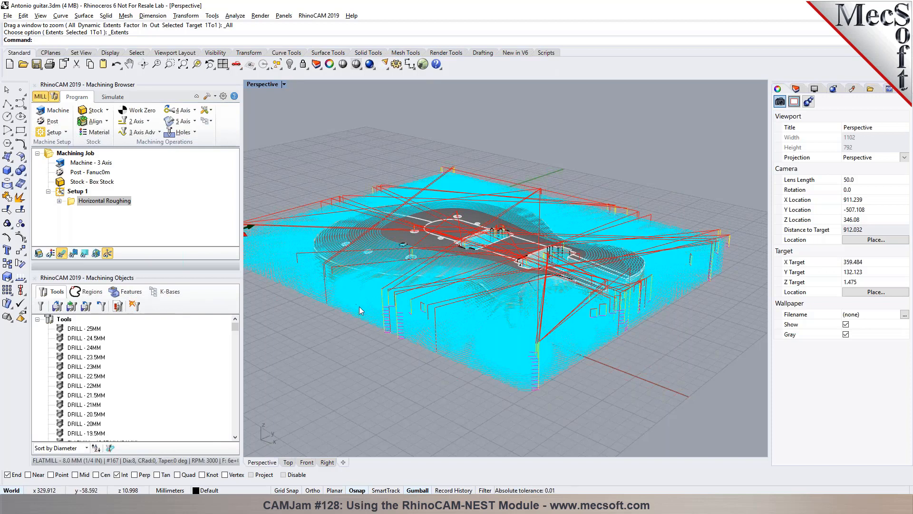
{"action": "right_click", "coordinate": [69, 202]}
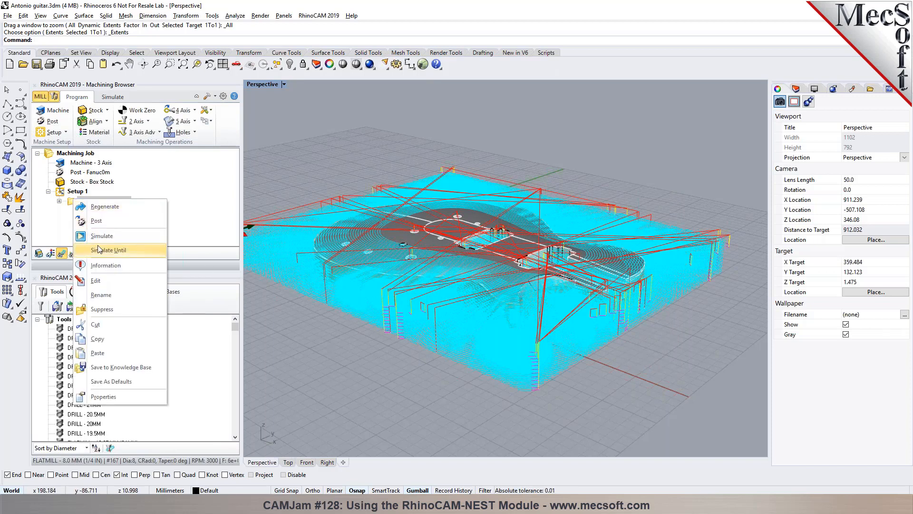
{"action": "left_click", "coordinate": [100, 268]}
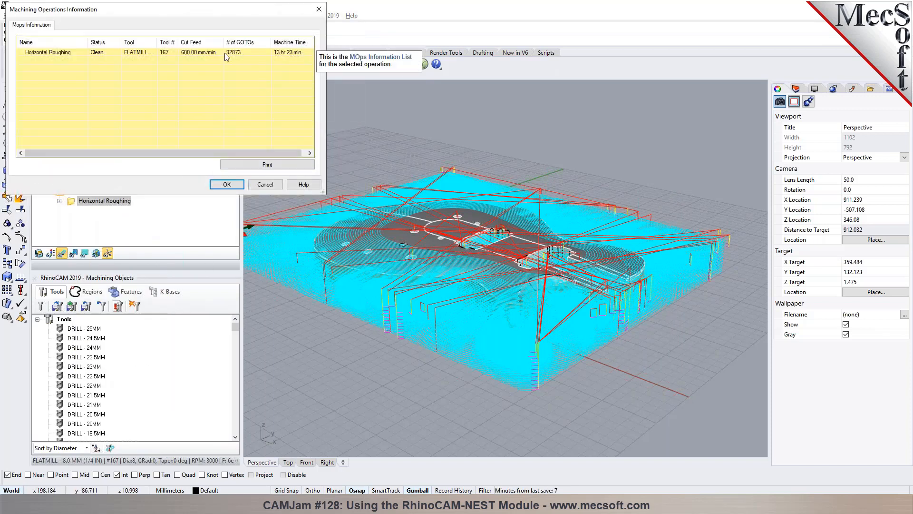
{"action": "left_click", "coordinate": [195, 53]}
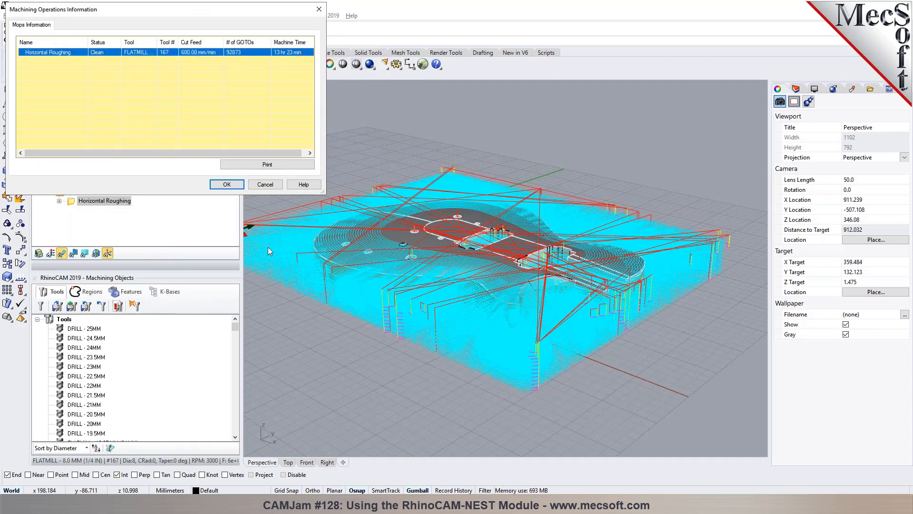
{"action": "left_click", "coordinate": [265, 184]}
- Hide the roughing toolpath and examine the bare guitar body in perspective and from above
{"action": "left_click", "coordinate": [290, 463]}
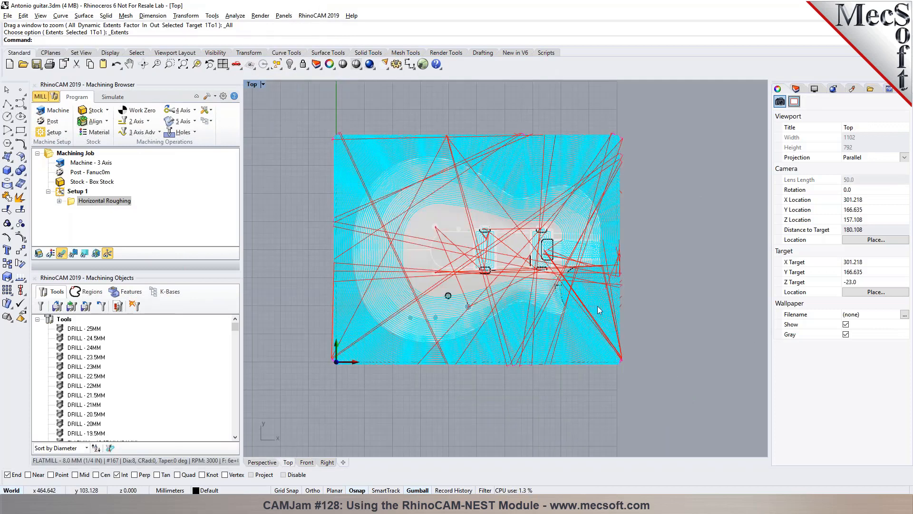
{"action": "left_click", "coordinate": [77, 154]}
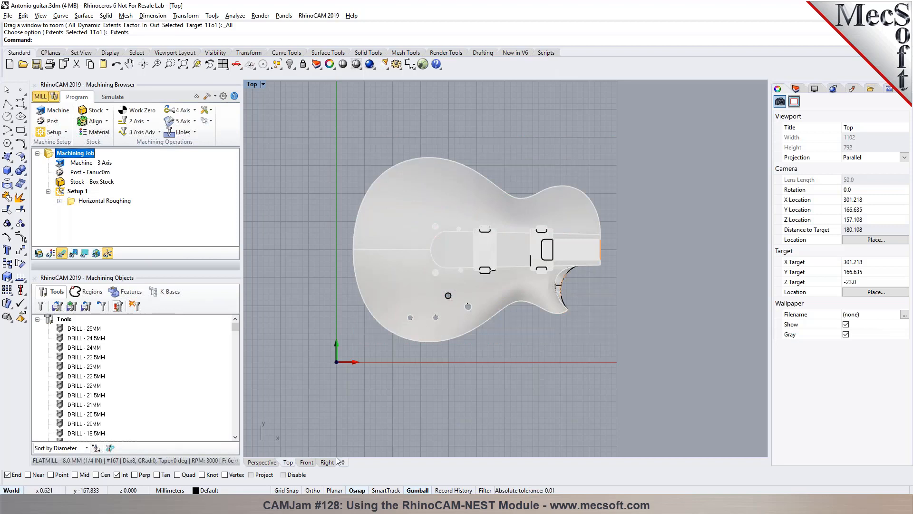
{"action": "left_click", "coordinate": [262, 462]}
{"action": "left_click", "coordinate": [381, 299]}
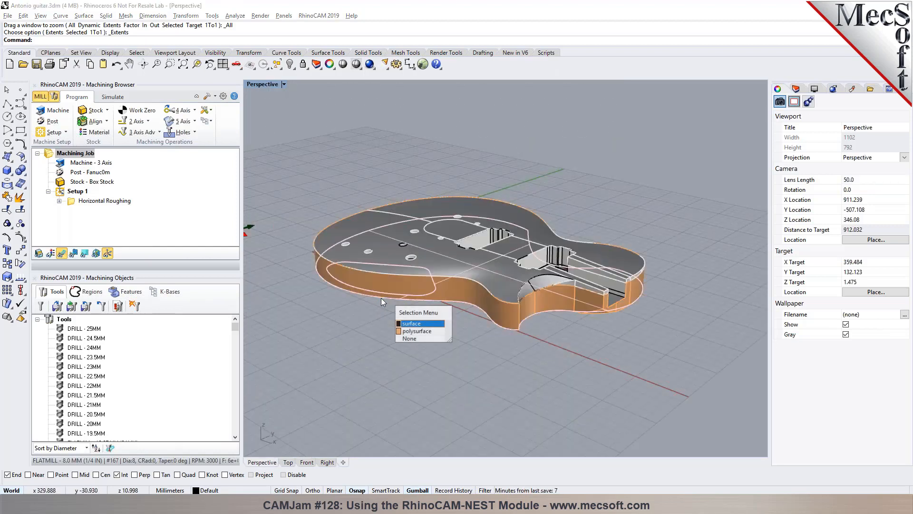
{"action": "left_click", "coordinate": [408, 339]}
{"action": "right_click_drag", "start_coordinate": [425, 380], "coordinate": [377, 432]}
{"action": "left_click", "coordinate": [288, 463]}
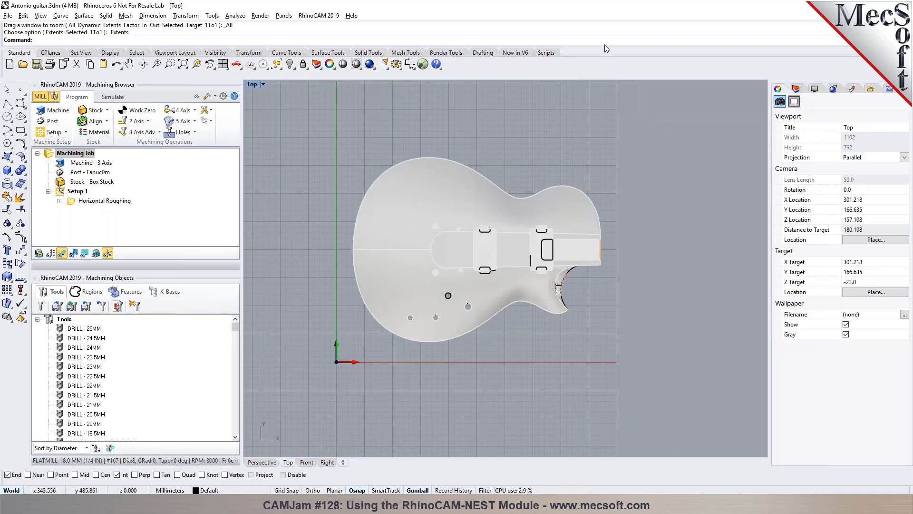
- Add a new layer below cavitate grif and make it the current layer
{"action": "left_click", "coordinate": [796, 89]}
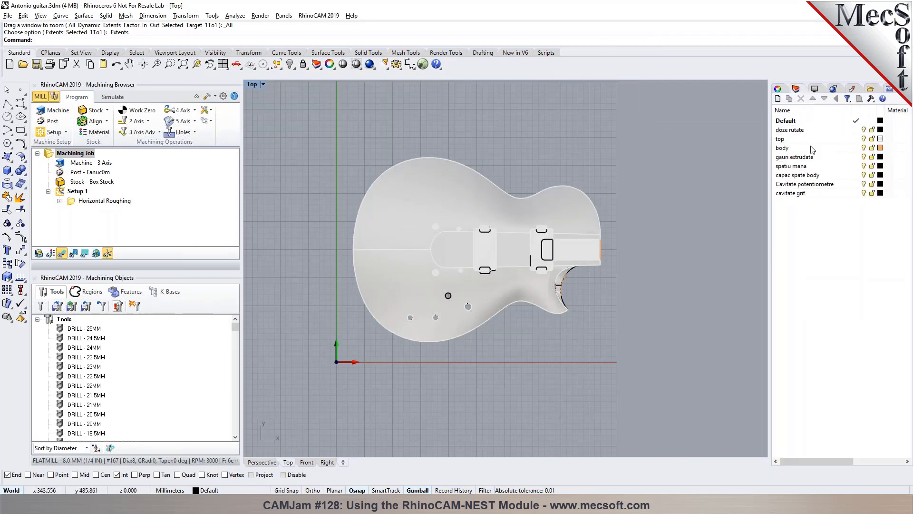
{"action": "double_click", "coordinate": [813, 201]}
{"action": "left_click", "coordinate": [854, 203]}
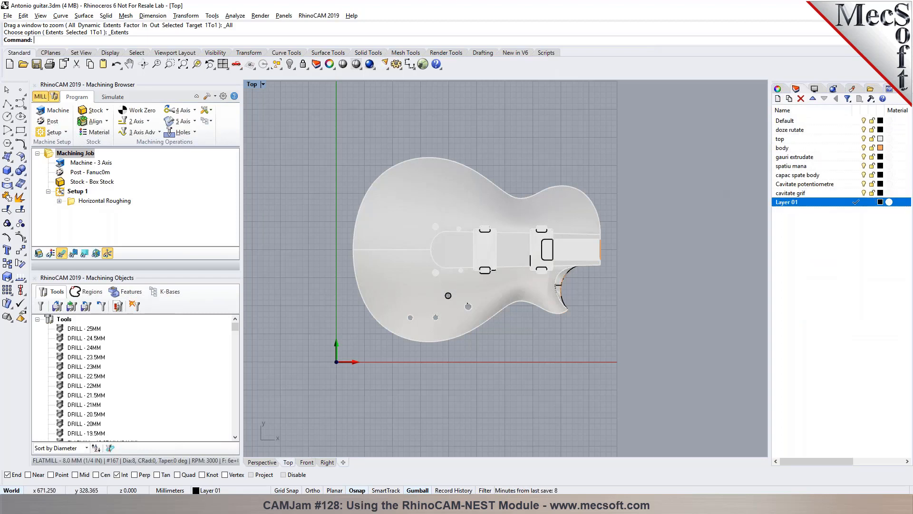
- Extract the guitar body's outer outline as a closed curve by running CurveBoolean on all the guitar geometry
{"action": "key", "text": "Down"}
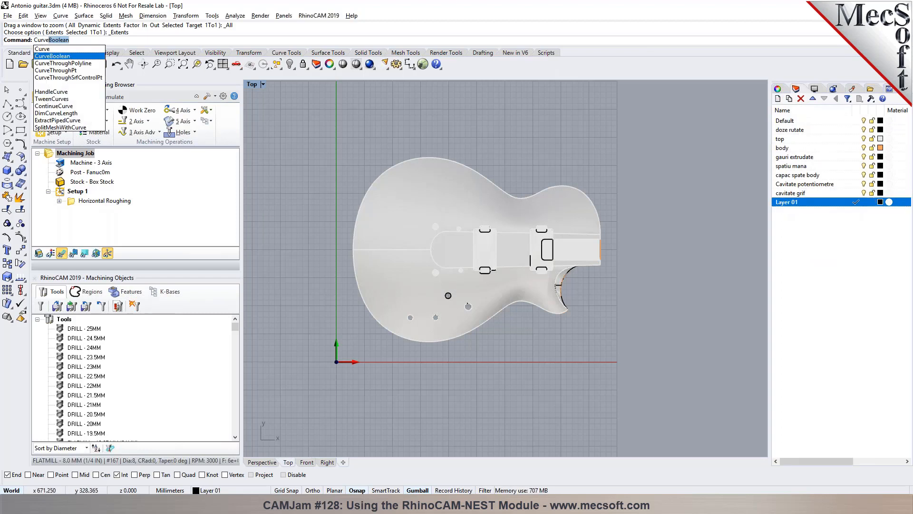
{"action": "key", "text": "Return"}
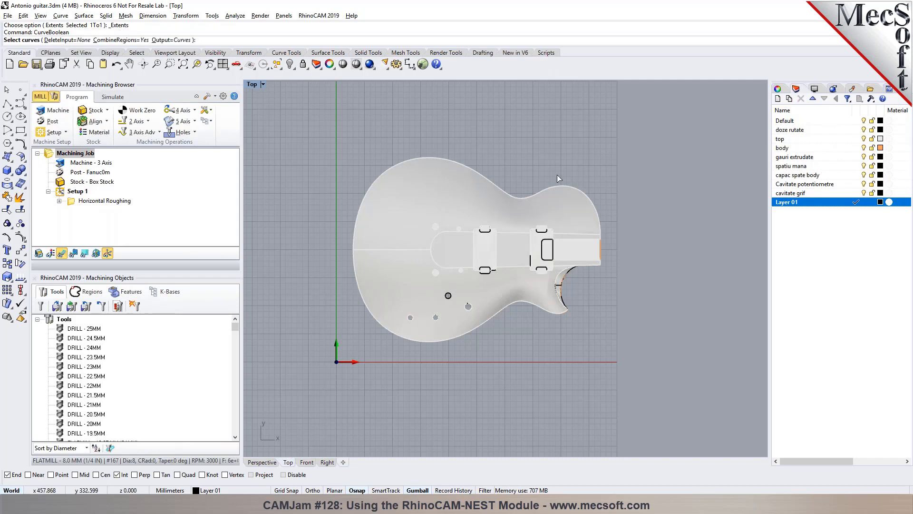
{"action": "left_click_drag", "start_coordinate": [304, 119], "coordinate": [665, 415]}
{"action": "key", "text": "Return"}
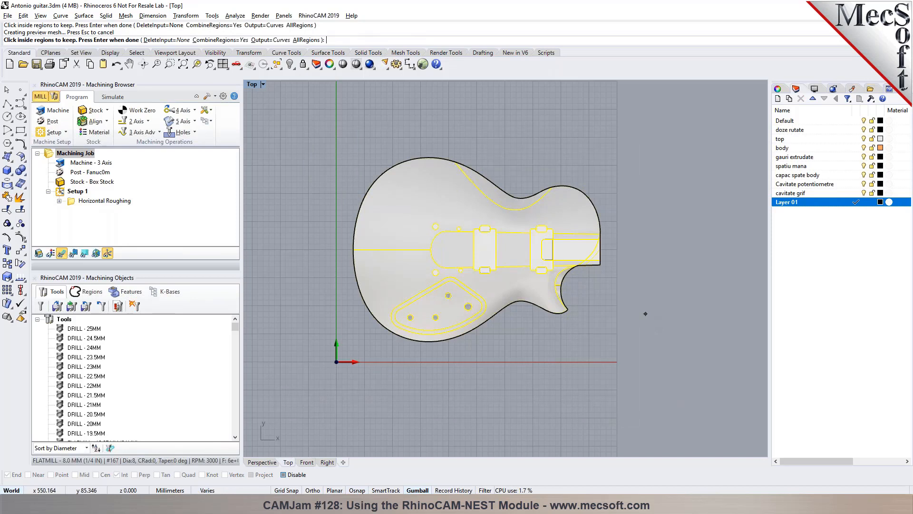
{"action": "key", "text": "Return"}
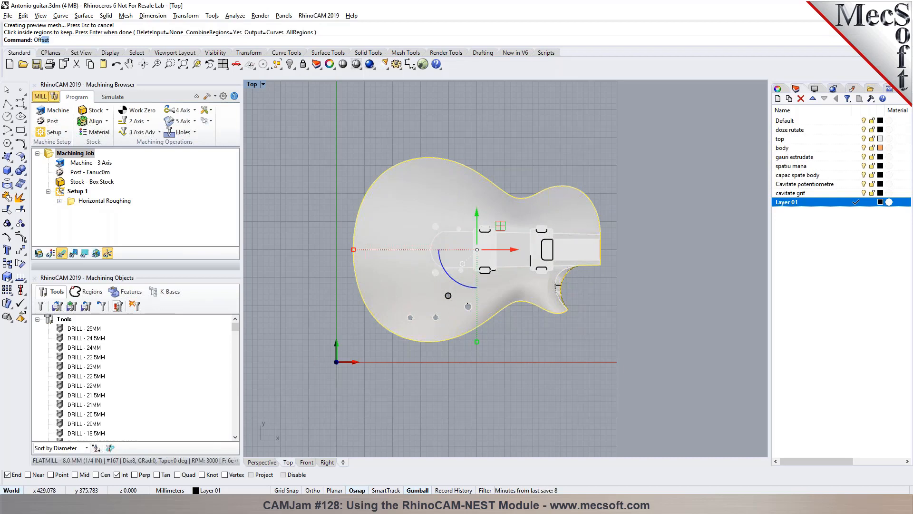
- Offset the guitar outline outward by a distance of 2 mm
{"action": "type", "text": "Off"}
{"action": "key", "text": "Return"}
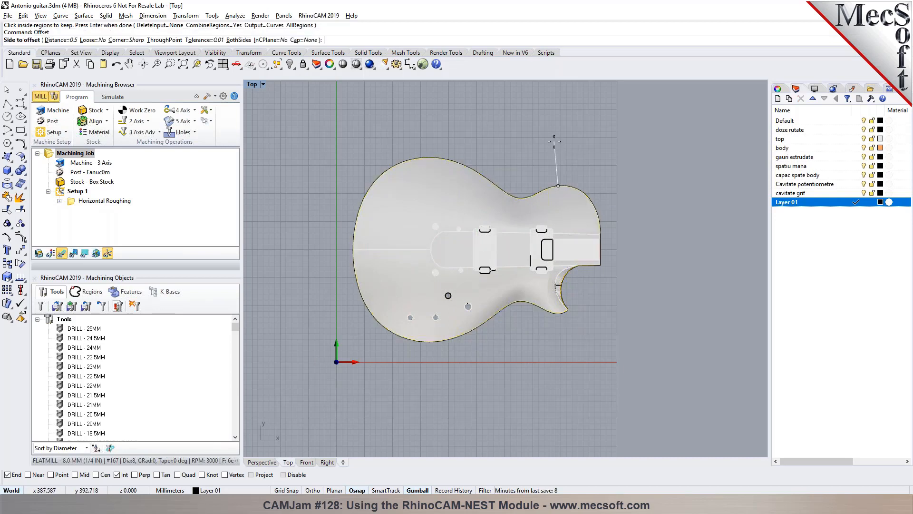
{"action": "type", "text": "1"}
{"action": "key", "text": "BackSpace"}
{"action": "type", "text": "2"}
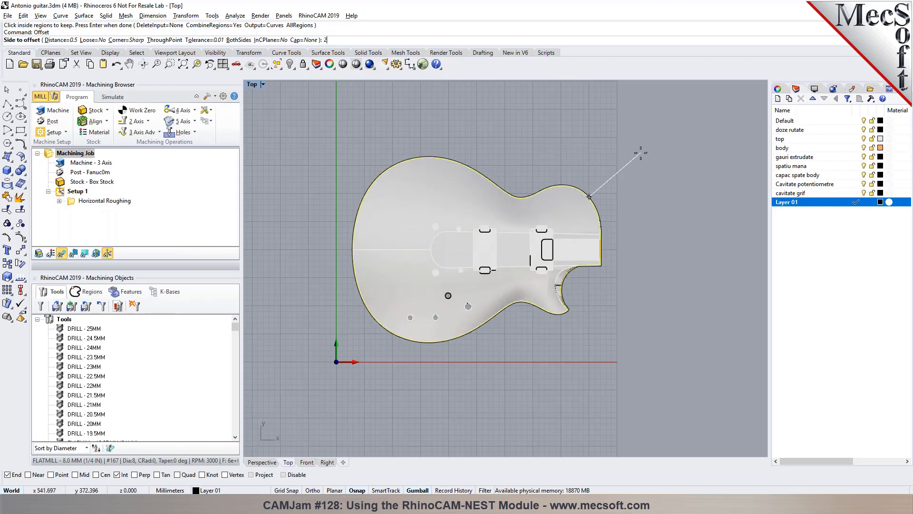
{"action": "key", "text": "Return"}
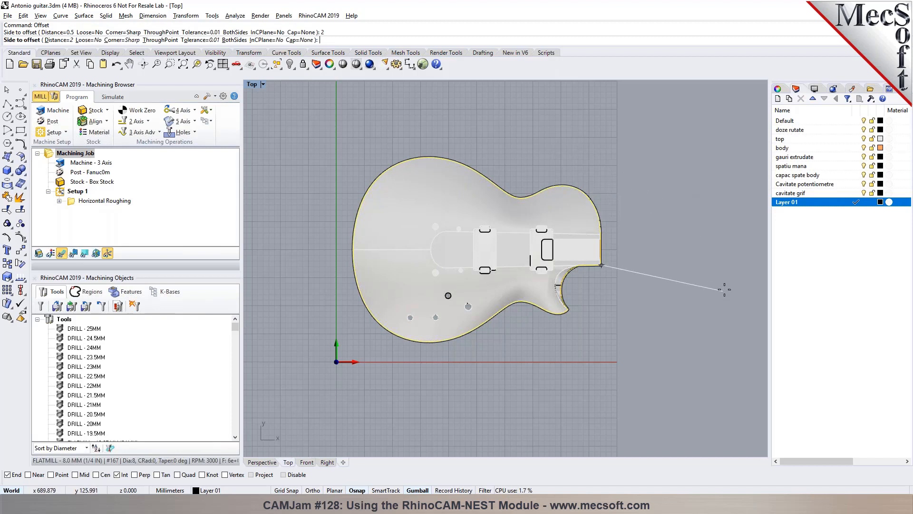
{"action": "left_click", "coordinate": [657, 242]}
{"action": "scroll", "coordinate": [556, 190], "scroll_direction": "up", "scroll_amount": 6}
{"action": "key", "text": "Escape"}
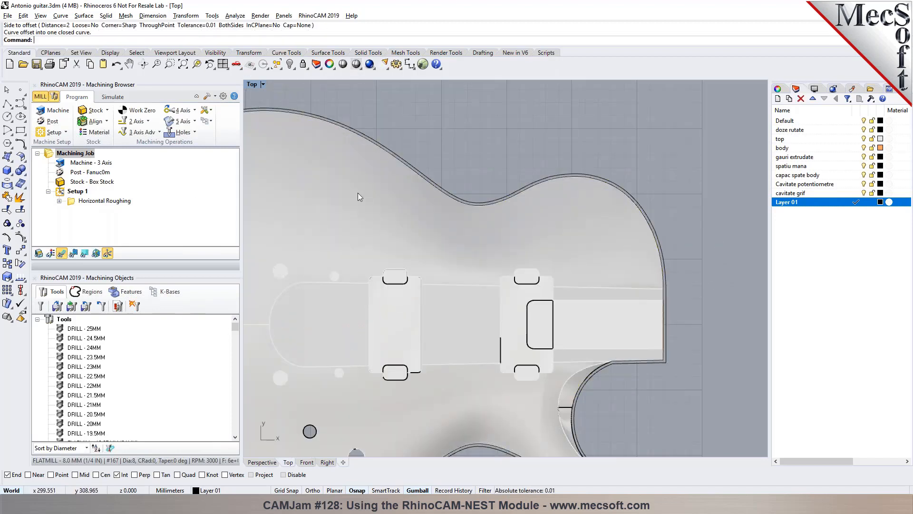
- Assign the offset outline as the Horizontal Roughing operation's part region and regenerate the toolpath
{"action": "left_click", "coordinate": [74, 204]}
{"action": "double_click", "coordinate": [75, 203]}
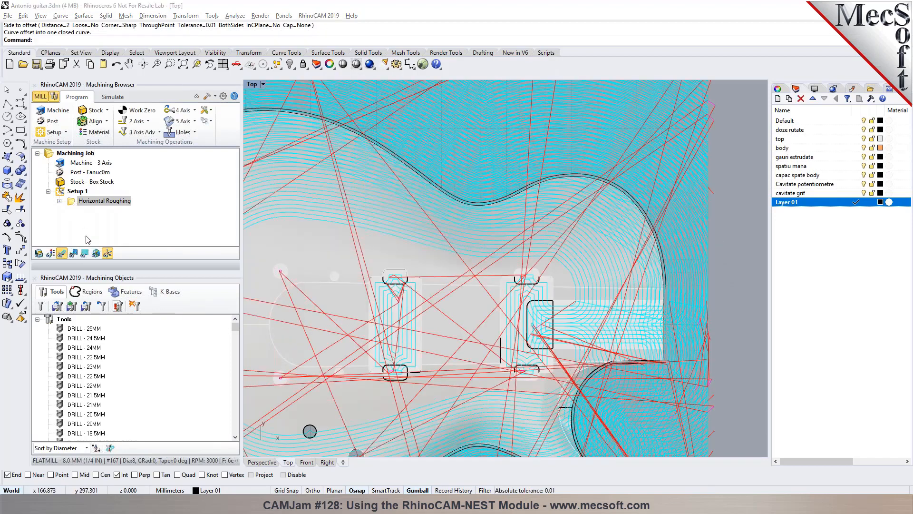
{"action": "left_click", "coordinate": [98, 309]}
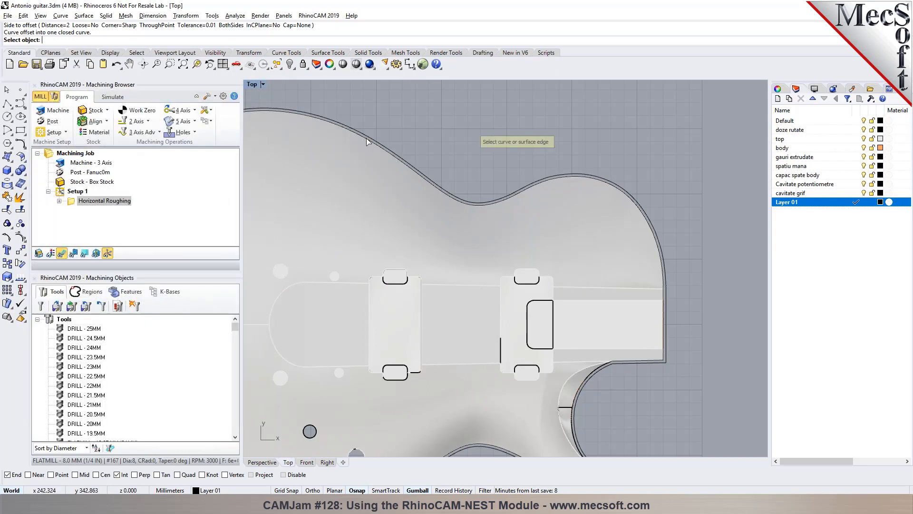
{"action": "left_click", "coordinate": [369, 140]}
{"action": "key", "text": "Return"}
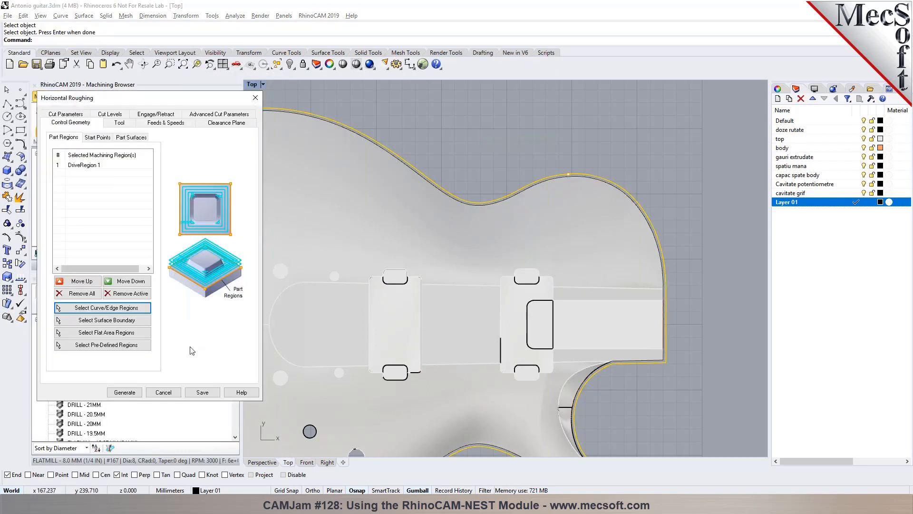
{"action": "left_click", "coordinate": [125, 392]}
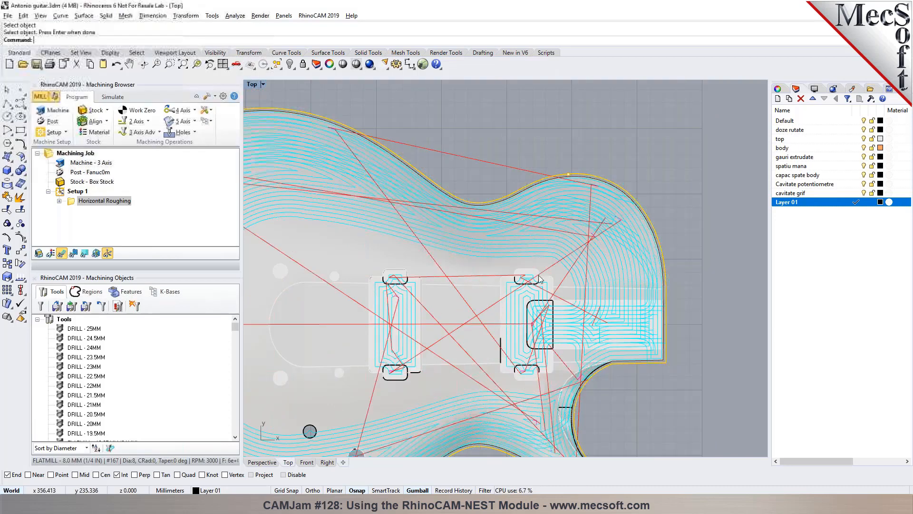
- Examine the regenerated roughing toolpath in perspective and check the operation's machining information
{"action": "left_click", "coordinate": [262, 462]}
{"action": "right_click_drag", "start_coordinate": [409, 358], "coordinate": [371, 305]}
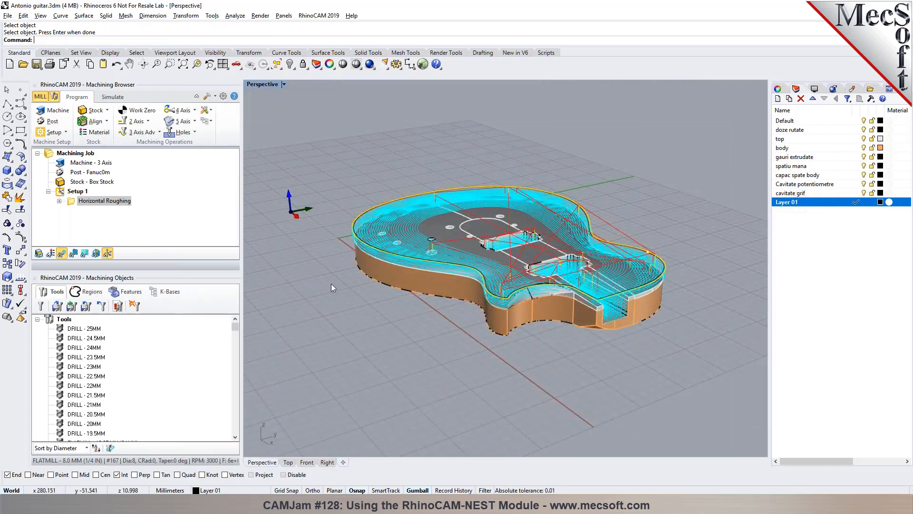
{"action": "double_click", "coordinate": [71, 203]}
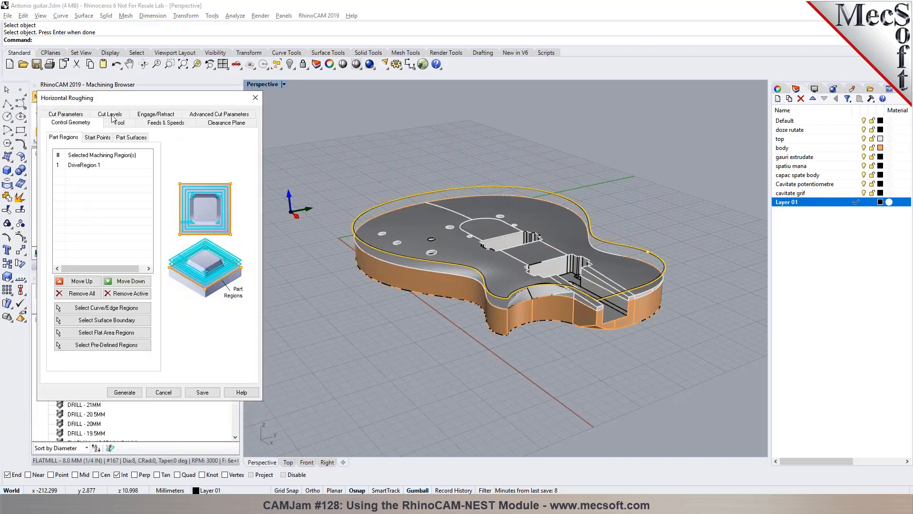
{"action": "left_click", "coordinate": [164, 392]}
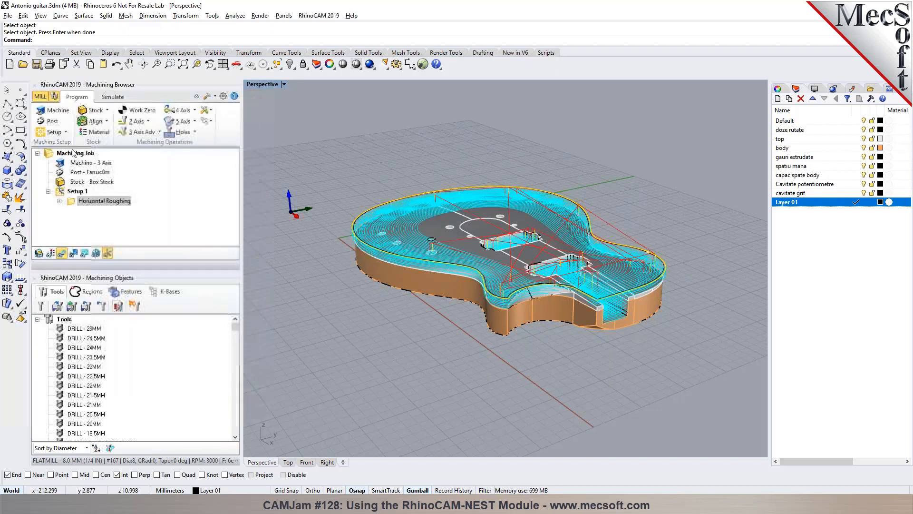
{"action": "right_click", "coordinate": [82, 202]}
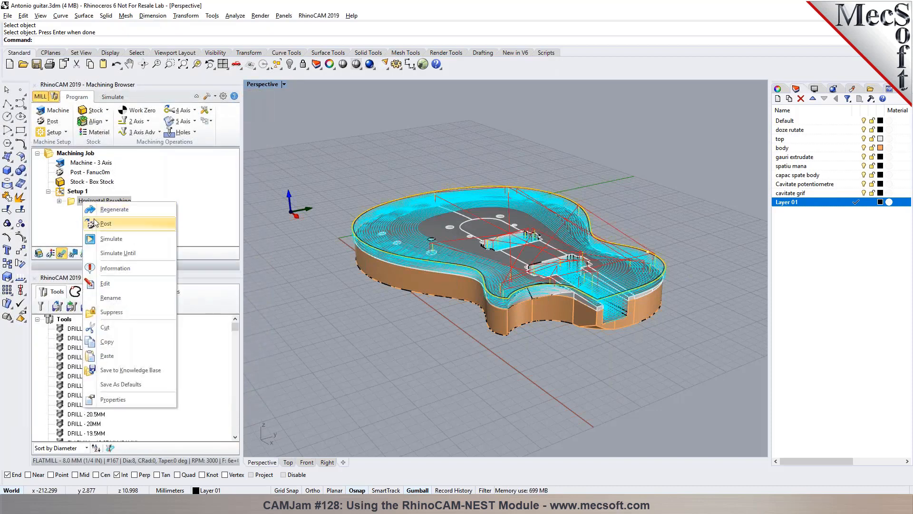
{"action": "left_click", "coordinate": [115, 267]}
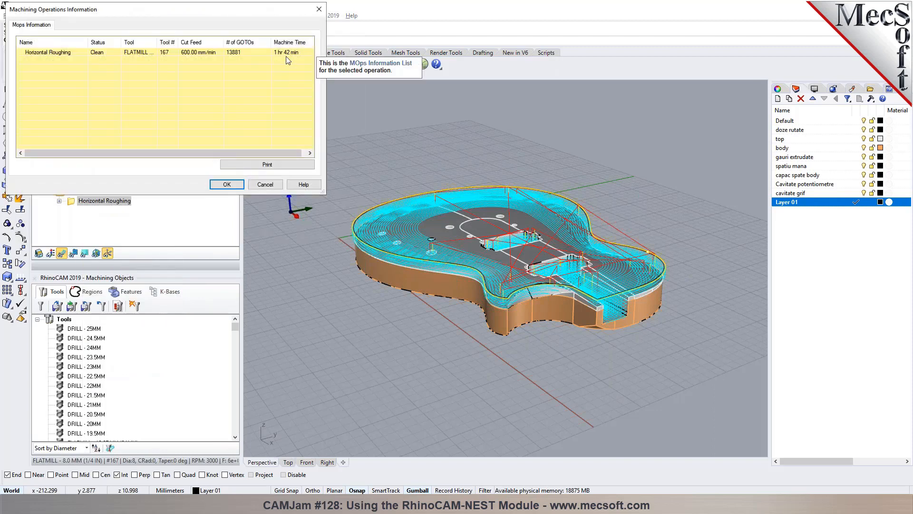
{"action": "left_click", "coordinate": [233, 186]}
- Set the simulation to colour cuts by Mop and give the Horizontal Roughing operation an olive simulation colour
{"action": "left_click", "coordinate": [112, 97]}
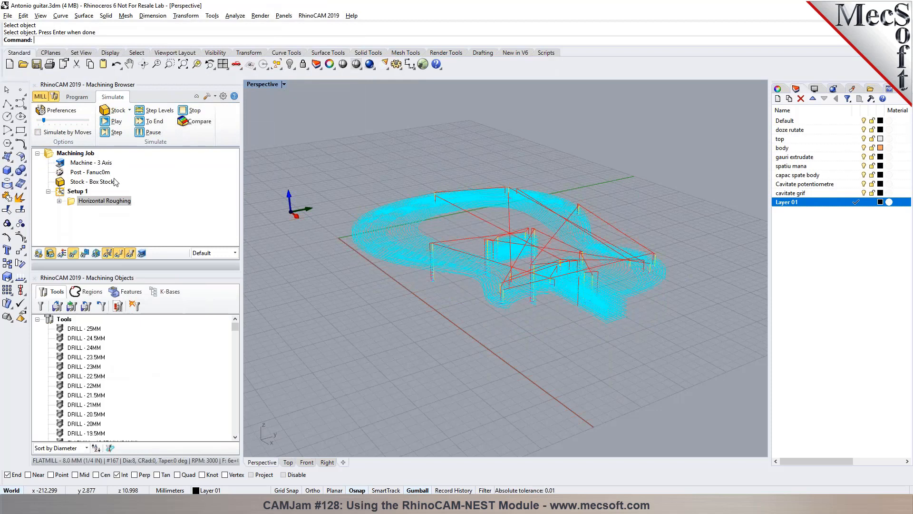
{"action": "left_click", "coordinate": [234, 252]}
{"action": "left_click", "coordinate": [207, 266]}
{"action": "right_click", "coordinate": [115, 207]}
{"action": "left_click", "coordinate": [143, 398]}
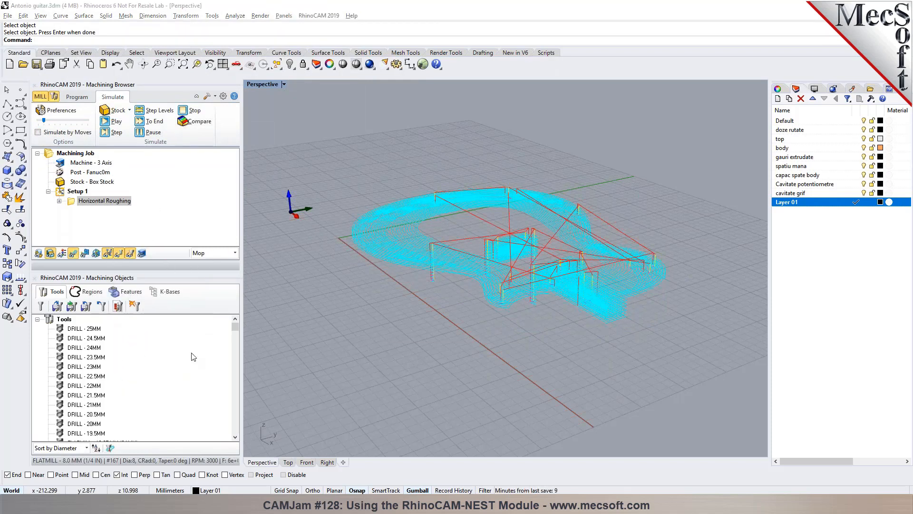
{"action": "left_click", "coordinate": [513, 201]}
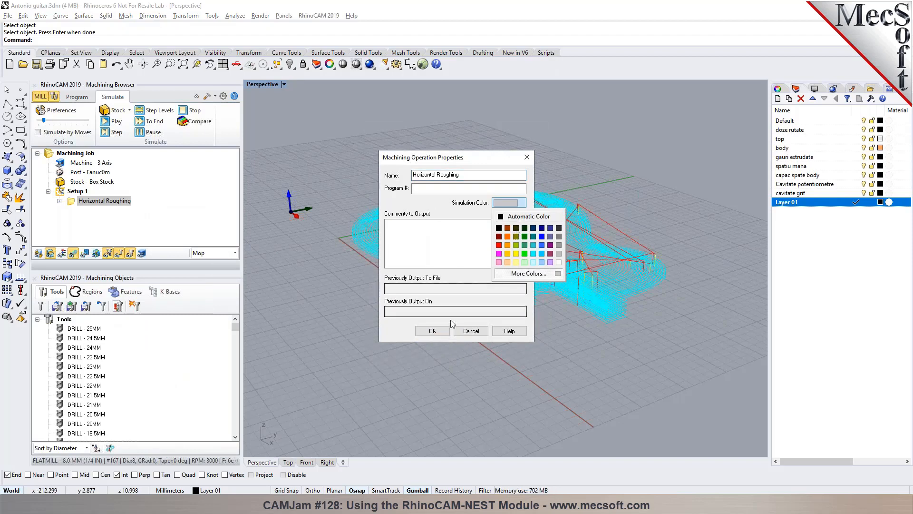
{"action": "left_click", "coordinate": [516, 236]}
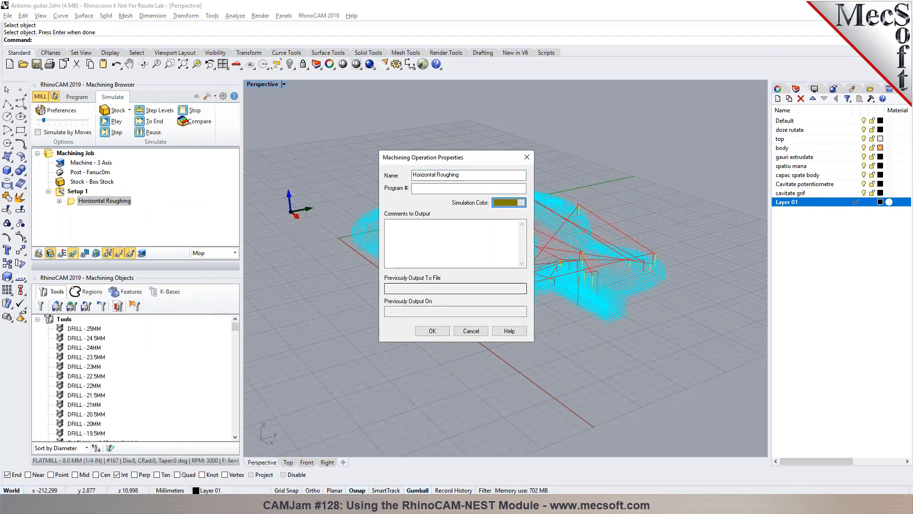
{"action": "left_click", "coordinate": [432, 330]}
- Simulate the roughing at a higher playback speed through to its end, and examine the cut stock
{"action": "left_click", "coordinate": [113, 122]}
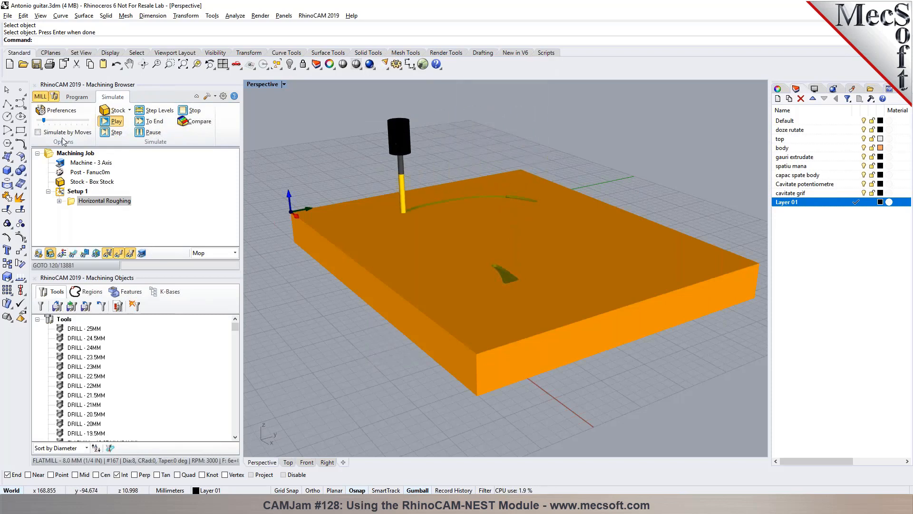
{"action": "left_click_drag", "start_coordinate": [45, 121], "coordinate": [77, 120]}
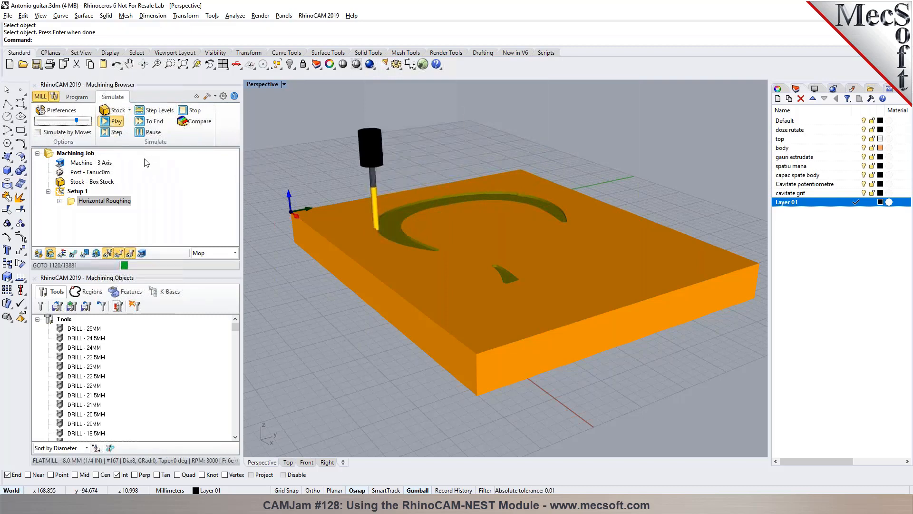
{"action": "left_click", "coordinate": [148, 121]}
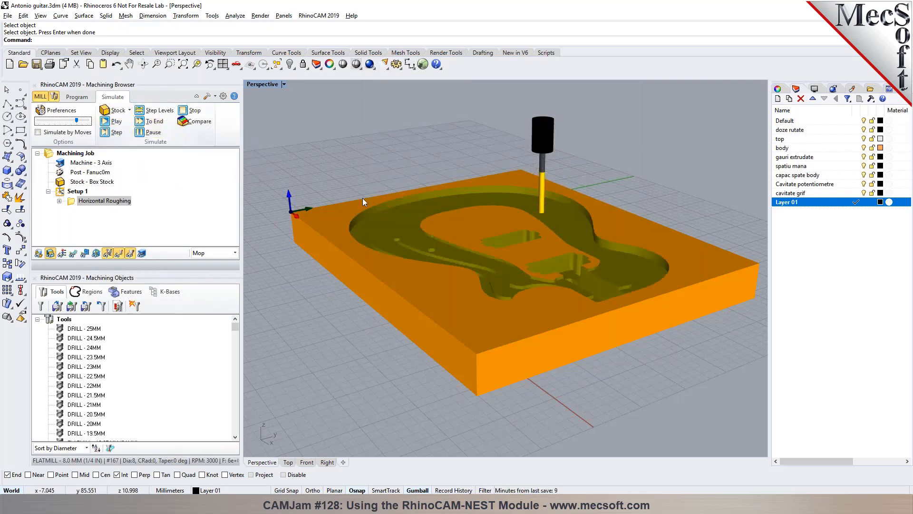
{"action": "scroll", "coordinate": [479, 221], "scroll_direction": "up", "scroll_amount": 3}
{"action": "scroll", "coordinate": [479, 221], "scroll_direction": "up", "scroll_amount": 2}
{"action": "right_click_drag", "start_coordinate": [480, 223], "coordinate": [527, 254]}
{"action": "scroll", "coordinate": [523, 253], "scroll_direction": "down", "scroll_amount": 5}
{"action": "right_click_drag", "start_coordinate": [459, 259], "coordinate": [511, 269]}
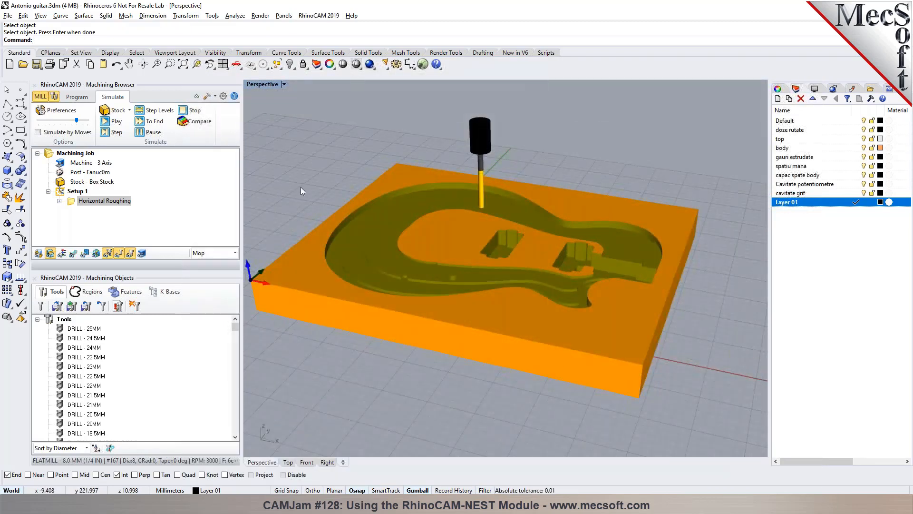
- Show the Horizontal Roughing toolpath on the guitar body and examine how it covers the top, cavities and offset outline
{"action": "left_click", "coordinate": [75, 97]}
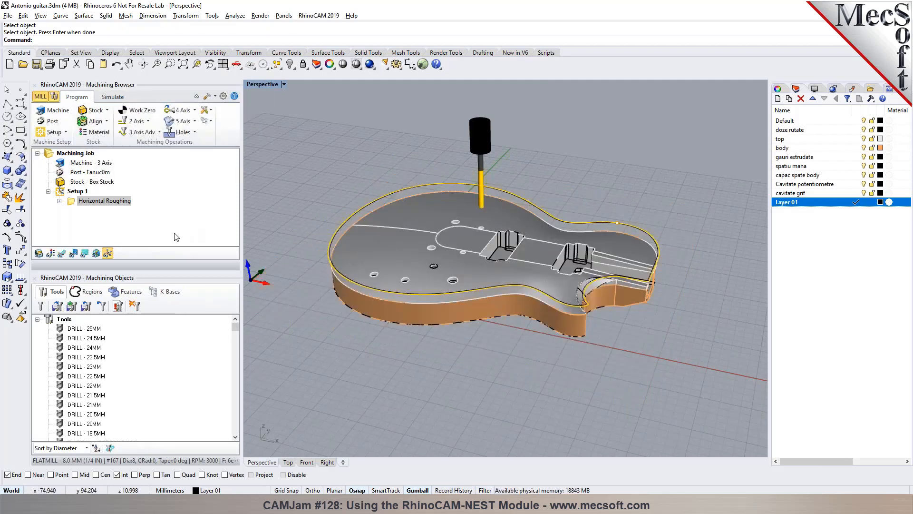
{"action": "scroll", "coordinate": [436, 230], "scroll_direction": "up", "scroll_amount": 5}
{"action": "scroll", "coordinate": [428, 222], "scroll_direction": "down", "scroll_amount": 3}
{"action": "scroll", "coordinate": [623, 255], "scroll_direction": "up", "scroll_amount": 4}
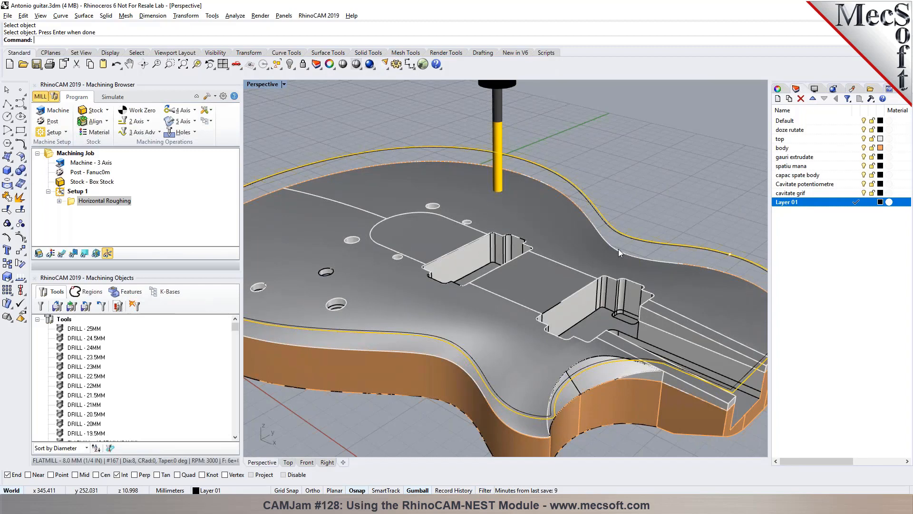
{"action": "left_click", "coordinate": [62, 253]}
{"action": "right_click_drag", "start_coordinate": [512, 257], "coordinate": [574, 255]}
{"action": "right_click_drag", "start_coordinate": [580, 247], "coordinate": [581, 250]}
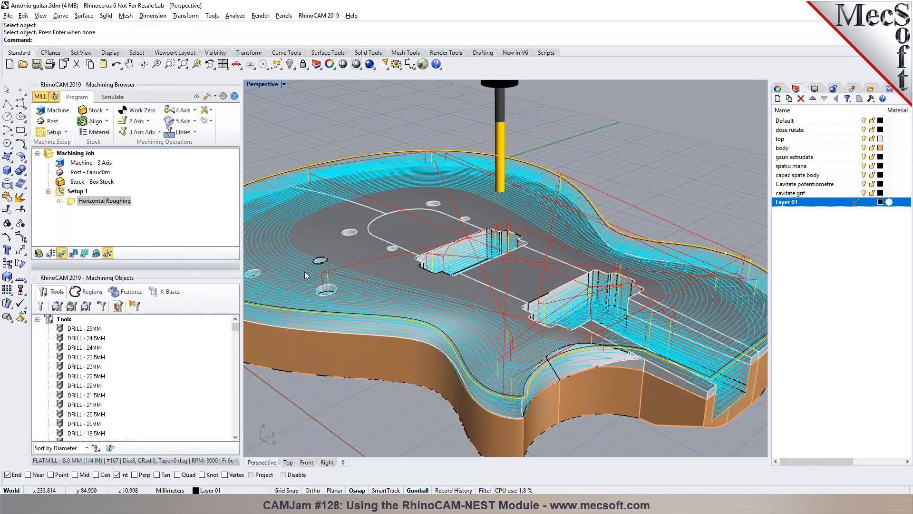
{"action": "scroll", "coordinate": [344, 279], "scroll_direction": "up", "scroll_amount": 2}
{"action": "scroll", "coordinate": [482, 257], "scroll_direction": "down", "scroll_amount": 4}
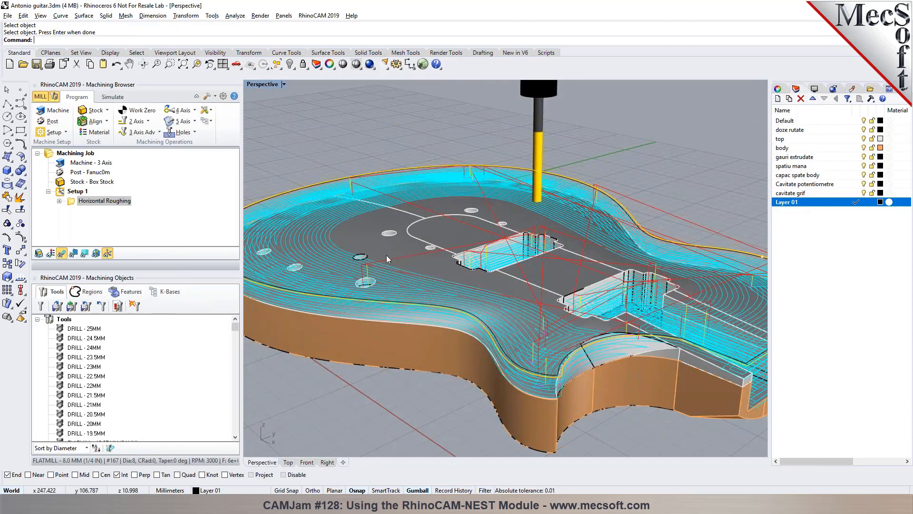
{"action": "right_click_drag", "start_coordinate": [501, 276], "coordinate": [449, 258]}
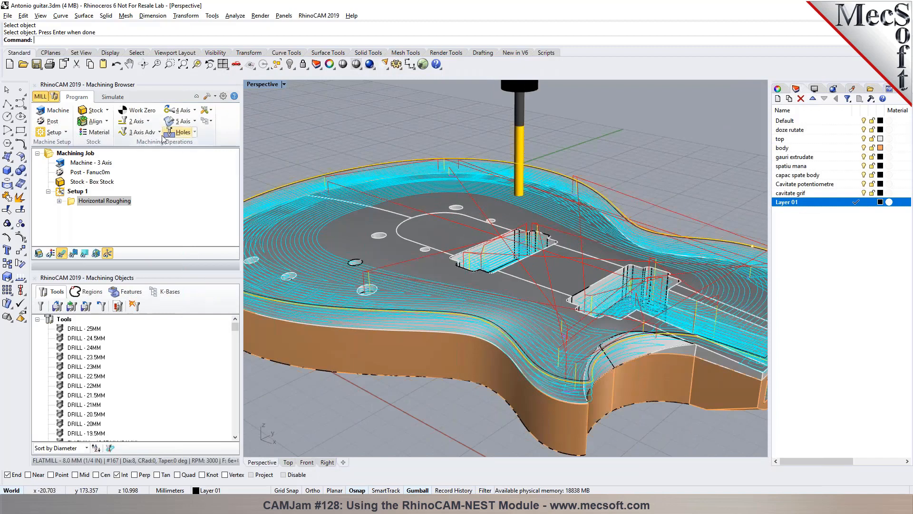
- Start a 3-axis Parallel Finishing operation and replace its part regions with an outline curve around the guitar body
{"action": "left_click", "coordinate": [159, 133]}
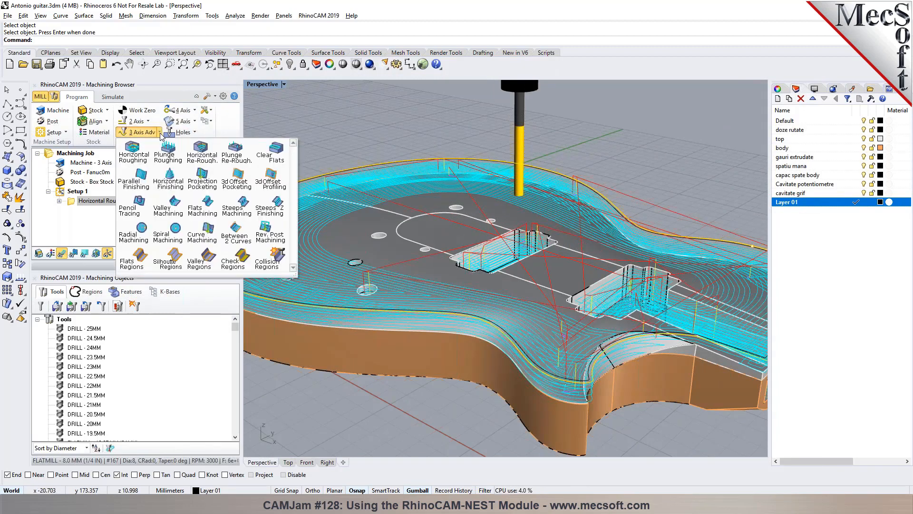
{"action": "left_click", "coordinate": [140, 178]}
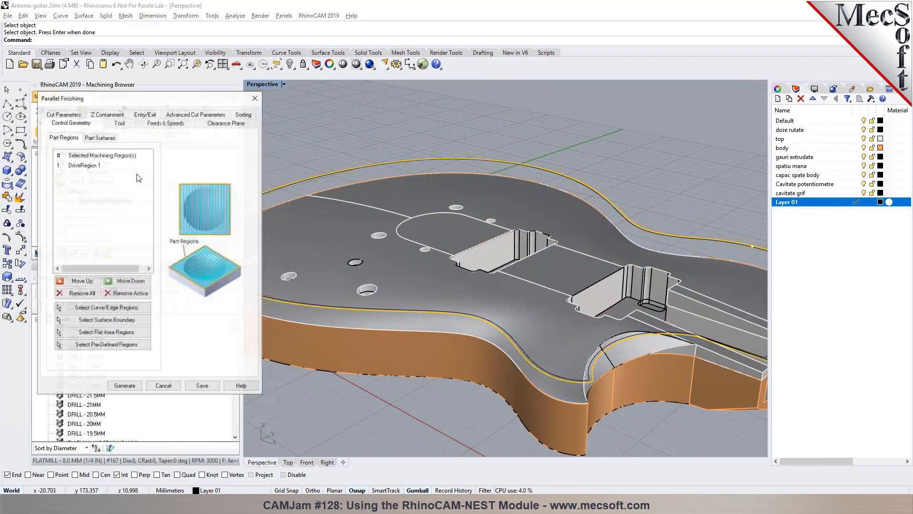
{"action": "left_click", "coordinate": [91, 298]}
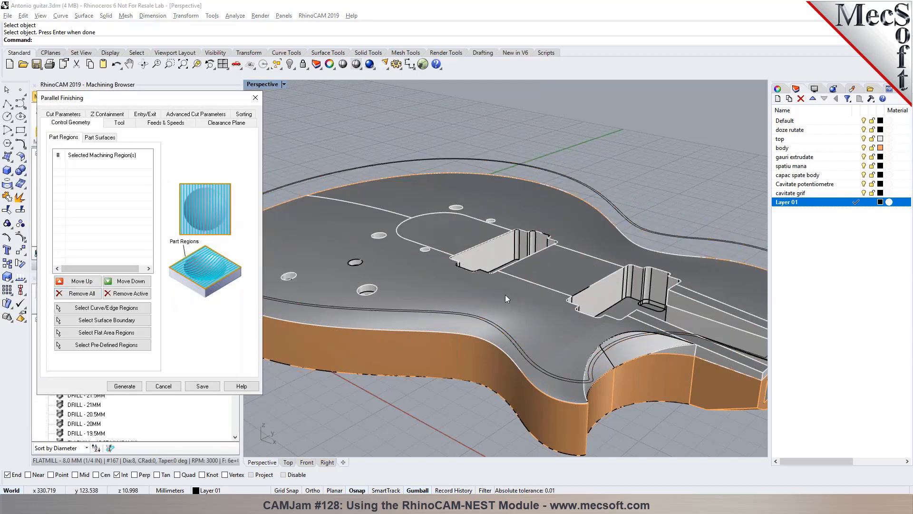
{"action": "scroll", "coordinate": [519, 267], "scroll_direction": "down", "scroll_amount": 5}
{"action": "right_click_drag", "start_coordinate": [526, 280], "coordinate": [475, 295]}
{"action": "scroll", "coordinate": [509, 304], "scroll_direction": "up", "scroll_amount": 3}
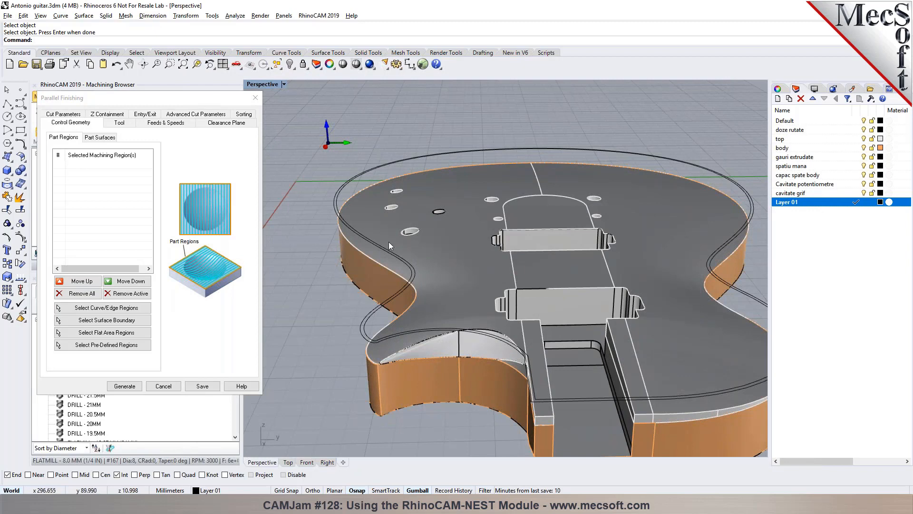
{"action": "scroll", "coordinate": [413, 343], "scroll_direction": "up", "scroll_amount": 5}
{"action": "right_click_drag", "start_coordinate": [413, 344], "coordinate": [369, 302]}
{"action": "left_click", "coordinate": [106, 307]}
{"action": "left_click", "coordinate": [570, 354]}
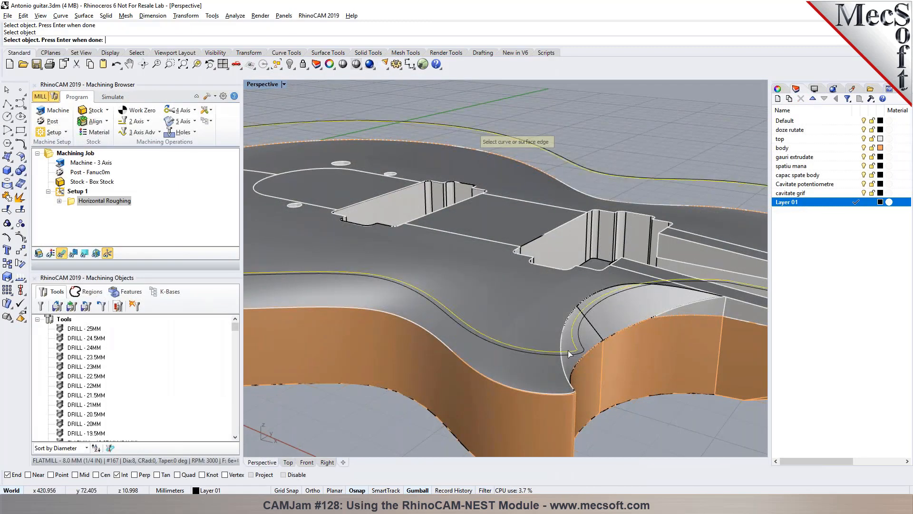
{"action": "key", "text": "Return"}
- Change the 6.35 mm ball mill to a 6 mm diameter and shank, name it BALLMILL-6.0 MM (1/4 IN), and use it for the finishing
{"action": "left_click", "coordinate": [119, 123]}
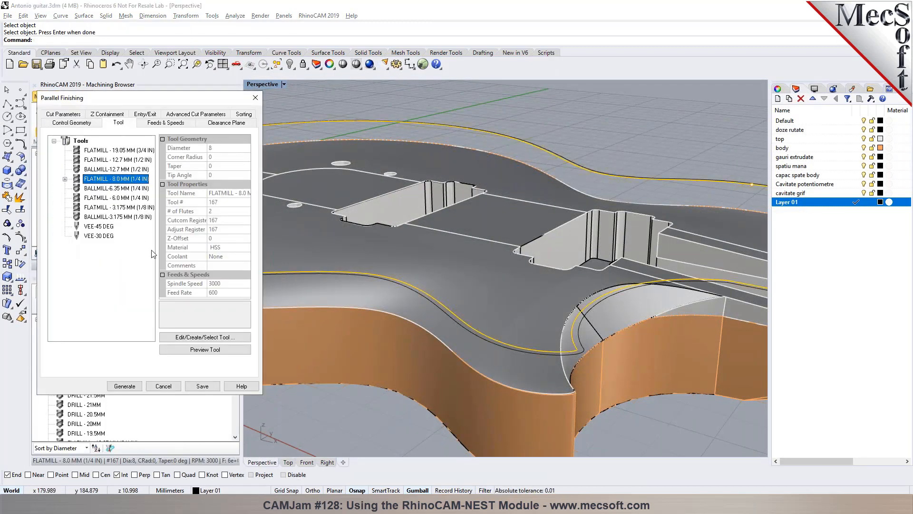
{"action": "left_click", "coordinate": [200, 337]}
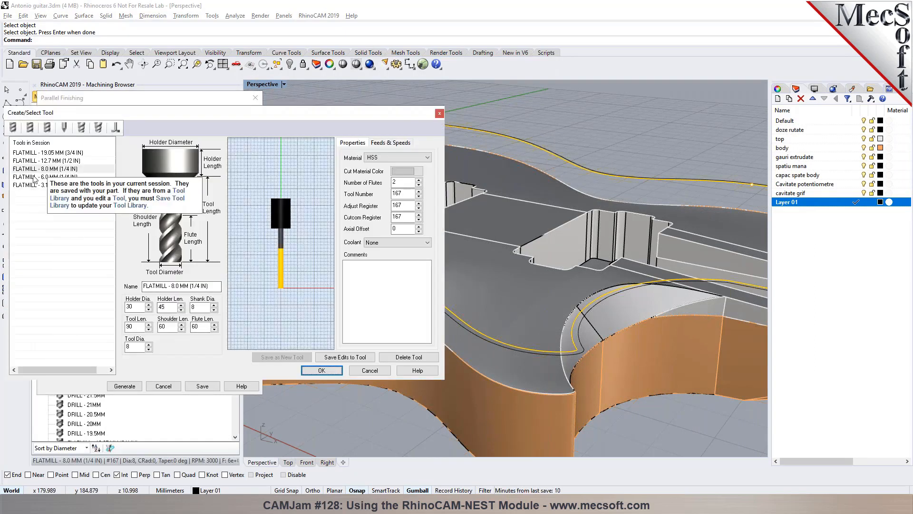
{"action": "left_click", "coordinate": [14, 130]}
{"action": "left_click", "coordinate": [38, 161]}
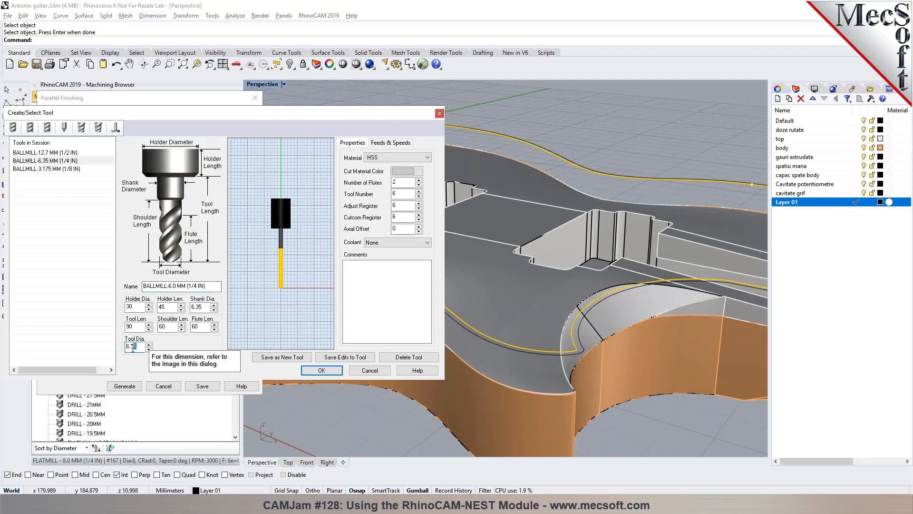
{"action": "type", "text": "0"}
{"action": "left_click", "coordinate": [319, 368]}
{"action": "left_click", "coordinate": [483, 286]}
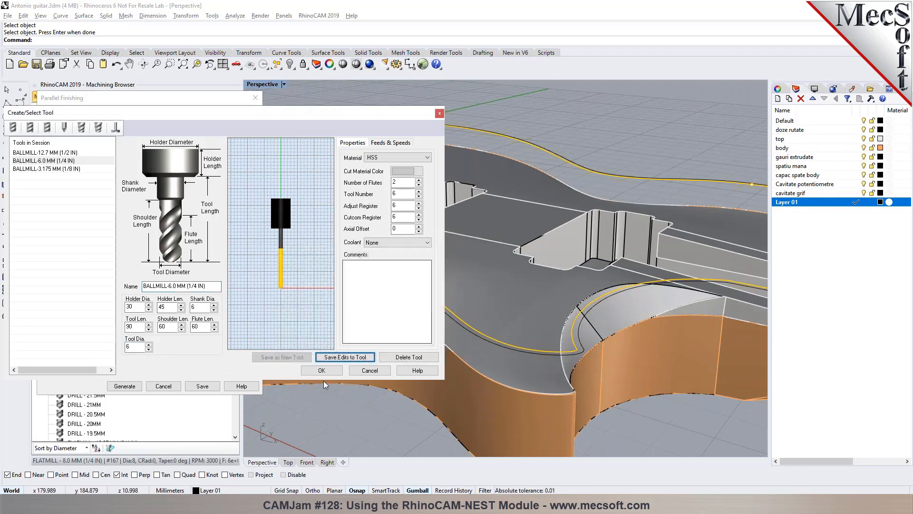
{"action": "left_click", "coordinate": [321, 369]}
{"action": "mouse_move", "coordinate": [107, 197]}
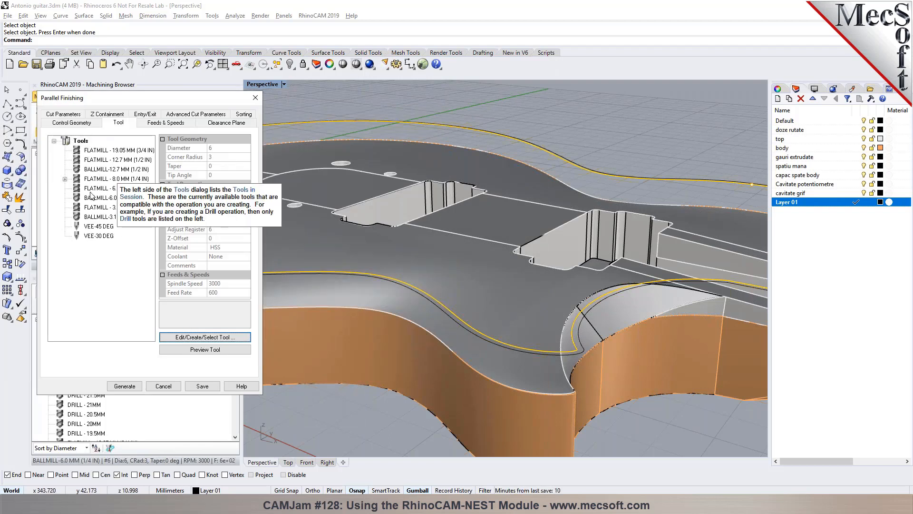
{"action": "left_click", "coordinate": [85, 188]}
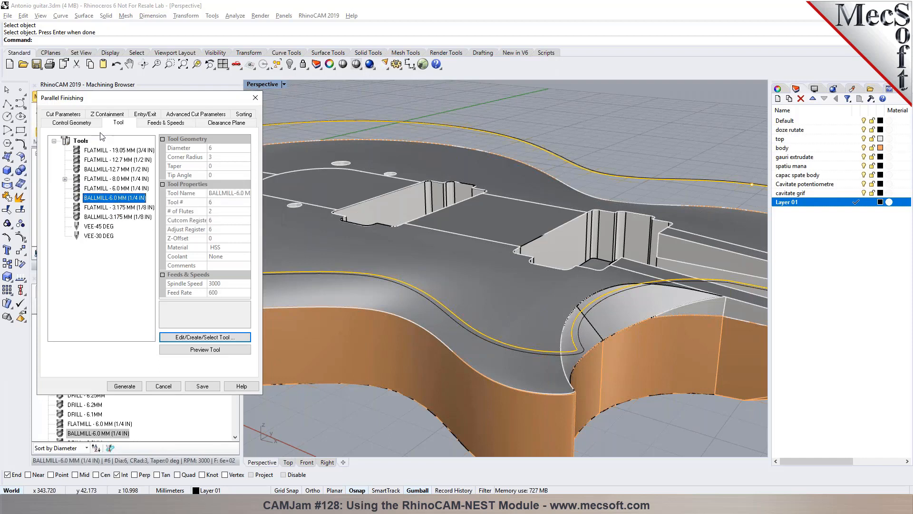
- Set the finishing stepover as a percentage of tool diameter and generate the Parallel Finishing toolpath
{"action": "left_click", "coordinate": [73, 117]}
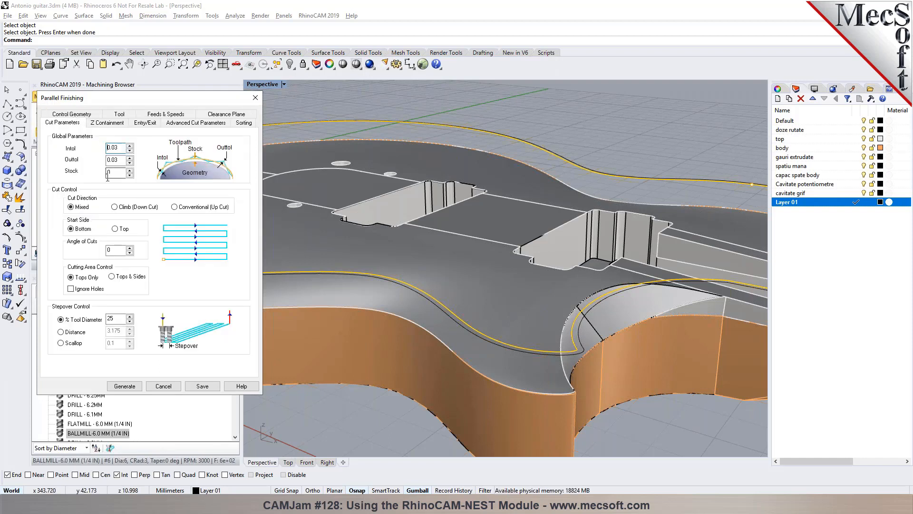
{"action": "mouse_move", "coordinate": [115, 320]}
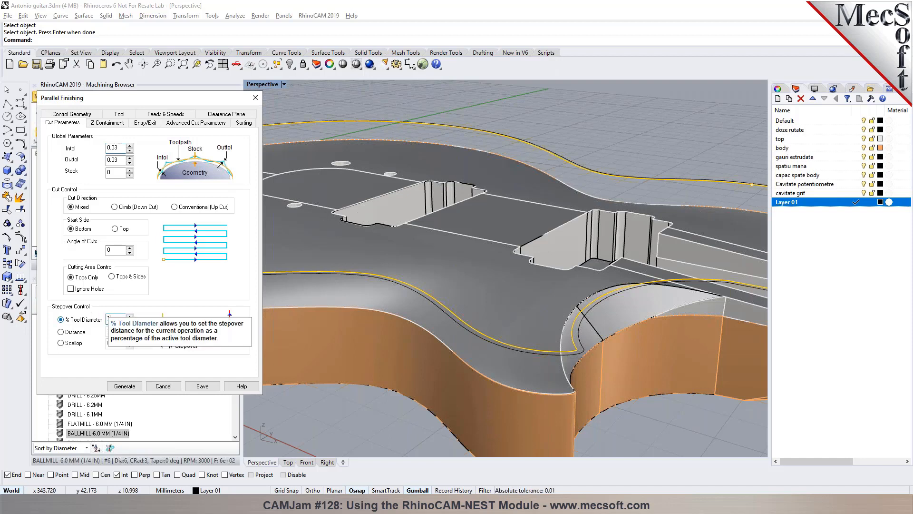
{"action": "left_click", "coordinate": [125, 386]}
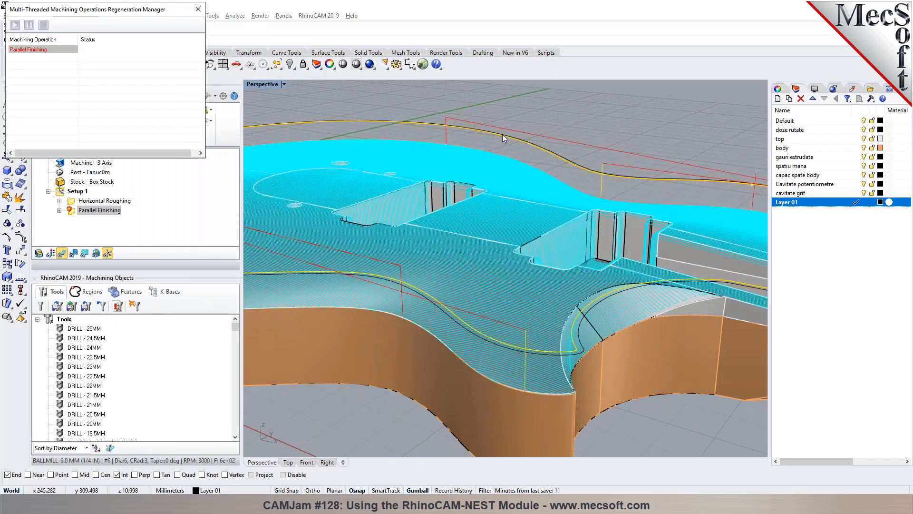
- Examine the Parallel Finishing toolpath over the body top, inside the pickup cavities and in the drilled holes
{"action": "right_click_drag", "start_coordinate": [534, 174], "coordinate": [522, 261]}
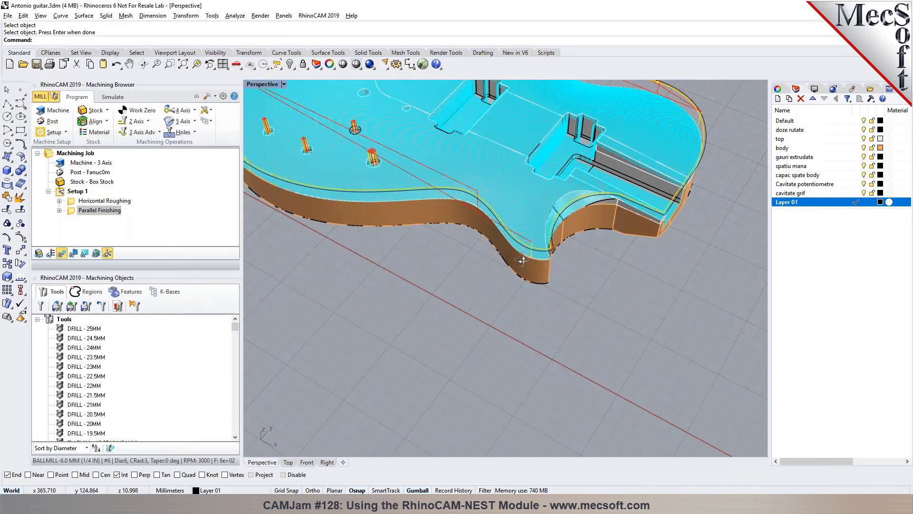
{"action": "scroll", "coordinate": [522, 261], "scroll_direction": "down", "scroll_amount": 3}
{"action": "scroll", "coordinate": [564, 204], "scroll_direction": "up", "scroll_amount": 10}
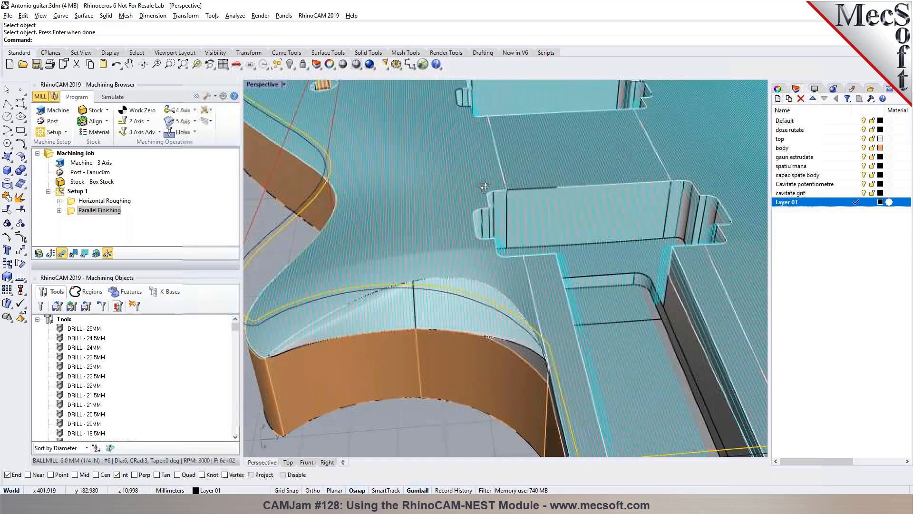
{"action": "right_click_drag", "start_coordinate": [484, 187], "coordinate": [490, 215]}
{"action": "scroll", "coordinate": [525, 204], "scroll_direction": "down", "scroll_amount": 4}
{"action": "scroll", "coordinate": [348, 163], "scroll_direction": "up", "scroll_amount": 10}
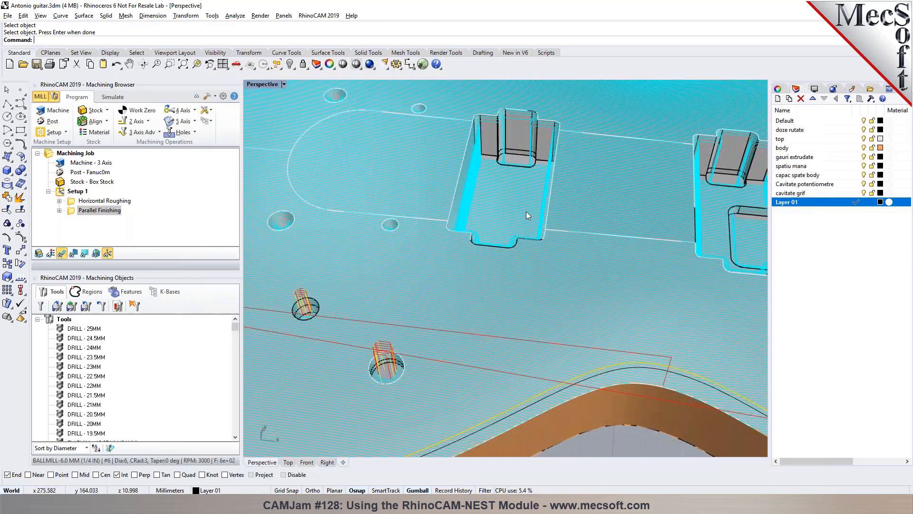
{"action": "right_click_drag", "start_coordinate": [536, 221], "coordinate": [295, 266]}
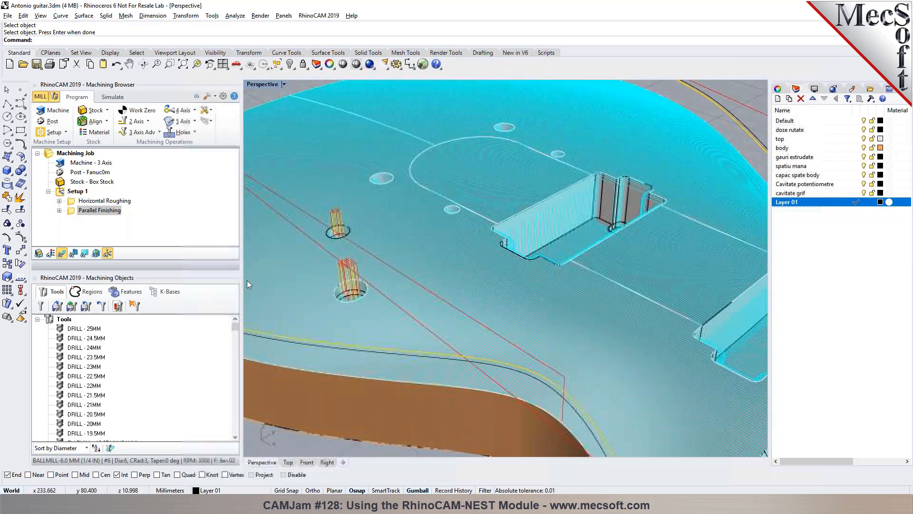
- Reopen the Parallel Finishing operation and start adding the upper edges of the first pickup cavity as a part region
{"action": "double_click", "coordinate": [73, 211]}
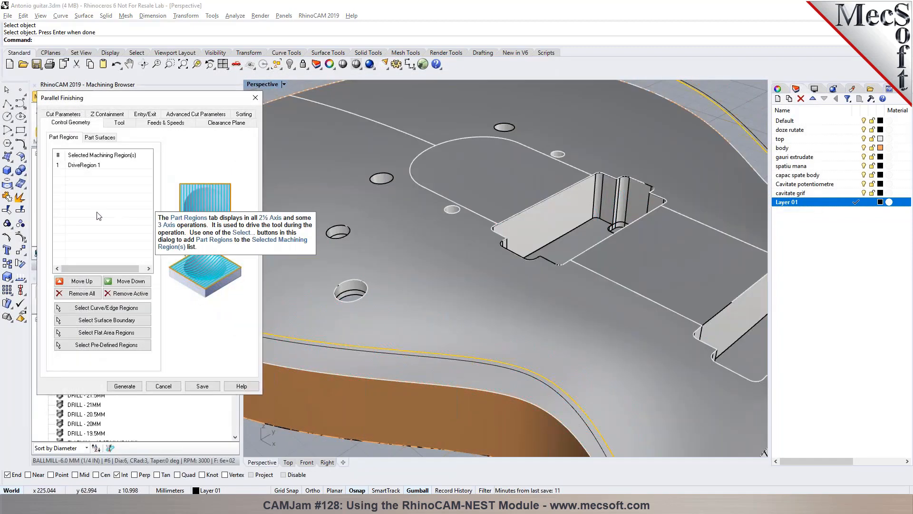
{"action": "left_click", "coordinate": [135, 306]}
{"action": "scroll", "coordinate": [521, 258], "scroll_direction": "up", "scroll_amount": 2}
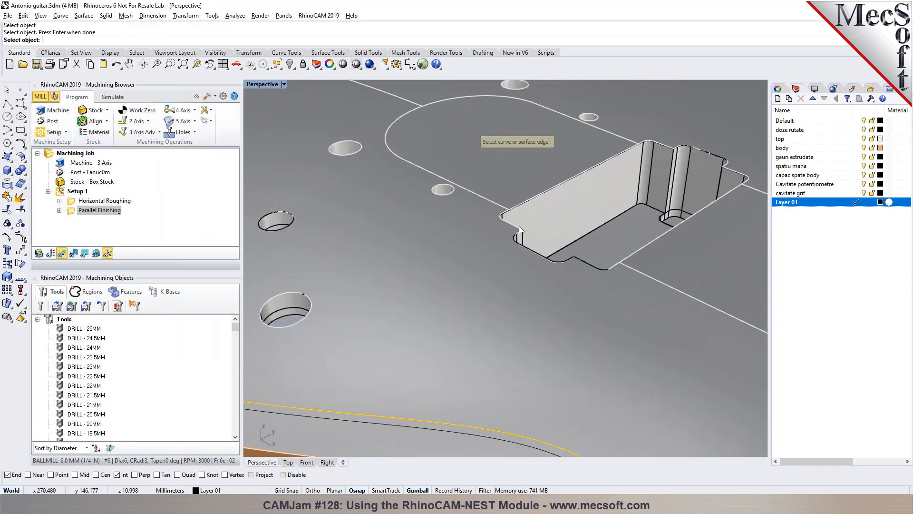
{"action": "scroll", "coordinate": [521, 234], "scroll_direction": "up", "scroll_amount": 4}
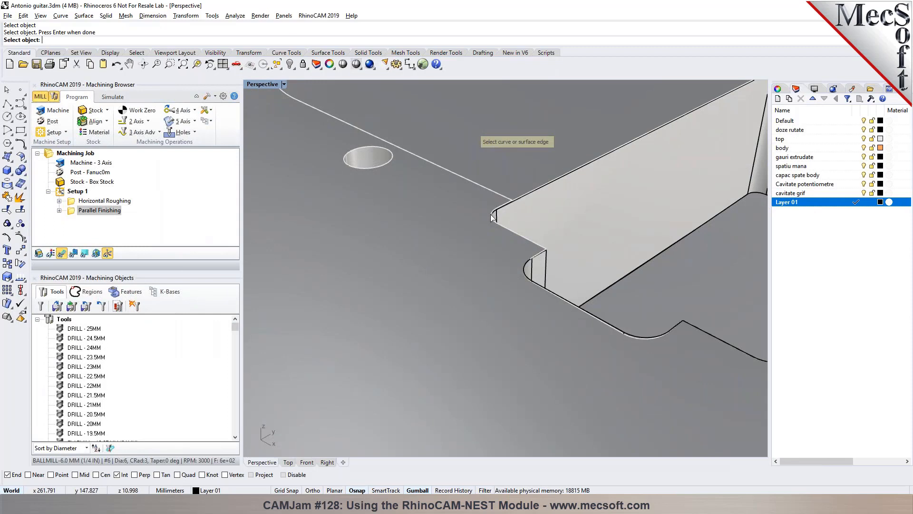
{"action": "scroll", "coordinate": [490, 216], "scroll_direction": "up", "scroll_amount": 2}
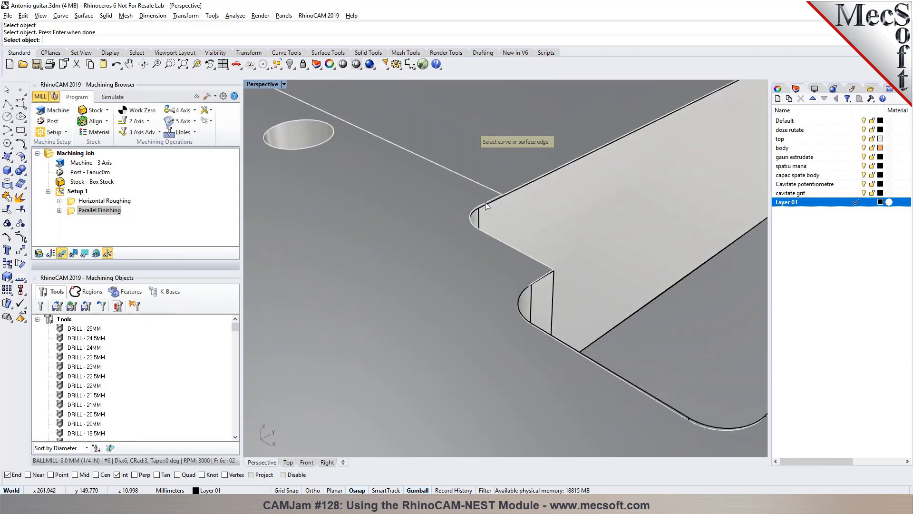
{"action": "scroll", "coordinate": [465, 228], "scroll_direction": "up", "scroll_amount": 6}
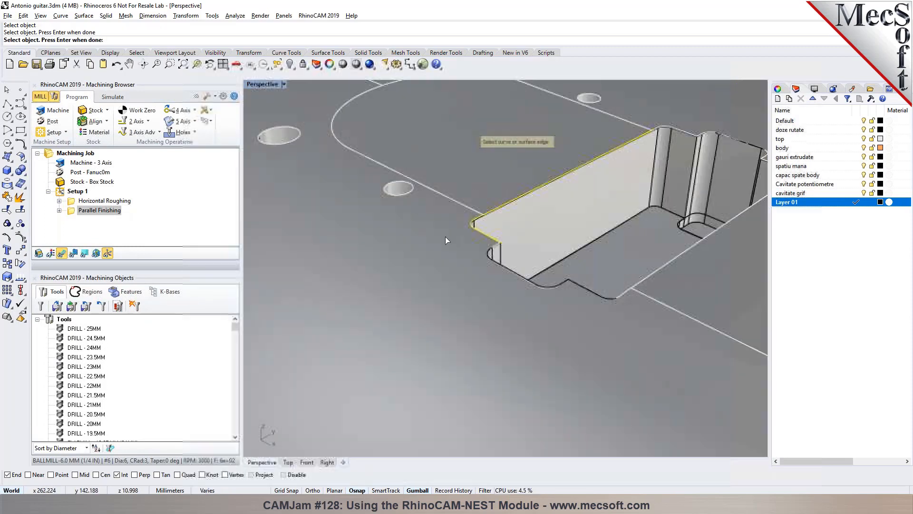
- Select the connected upper edges of the first pickup cavity, along its rounded corner and the stepped notch at one end
{"action": "scroll", "coordinate": [285, 333], "scroll_direction": "up", "scroll_amount": 5}
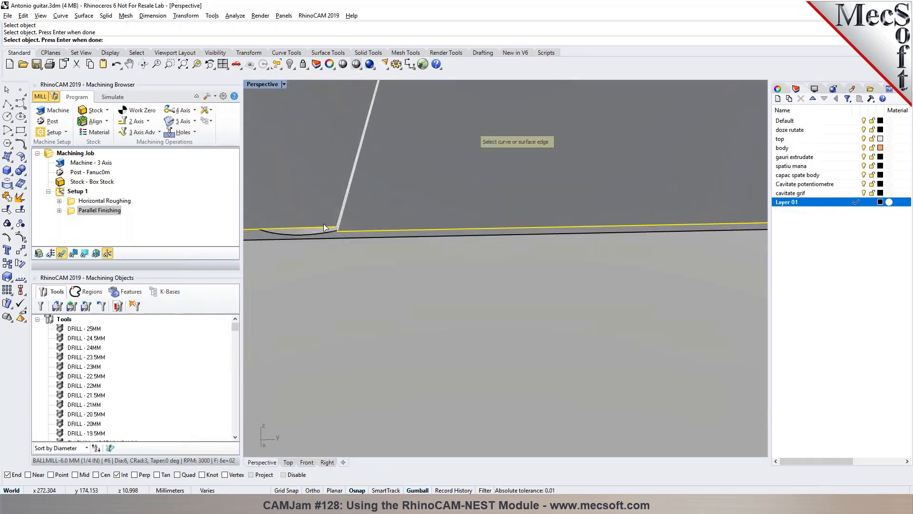
{"action": "right_click_drag", "start_coordinate": [401, 246], "coordinate": [289, 231]}
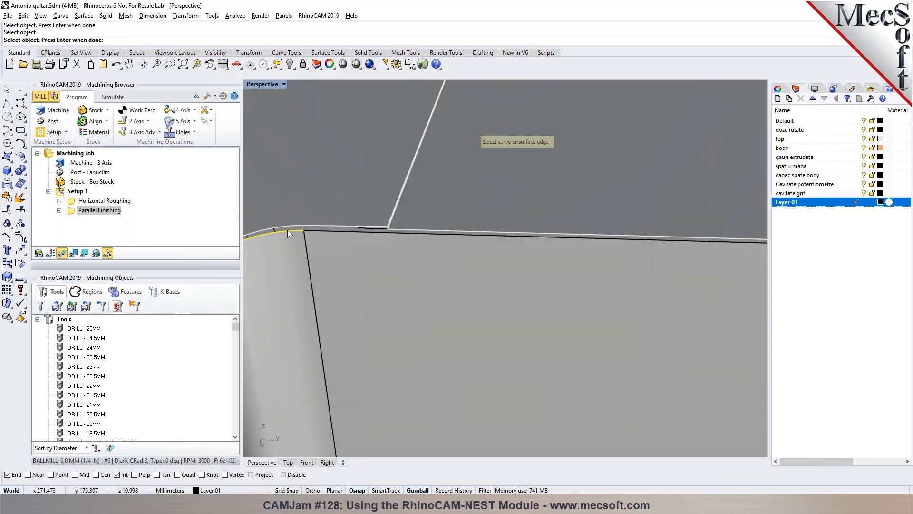
{"action": "left_click", "coordinate": [316, 233]}
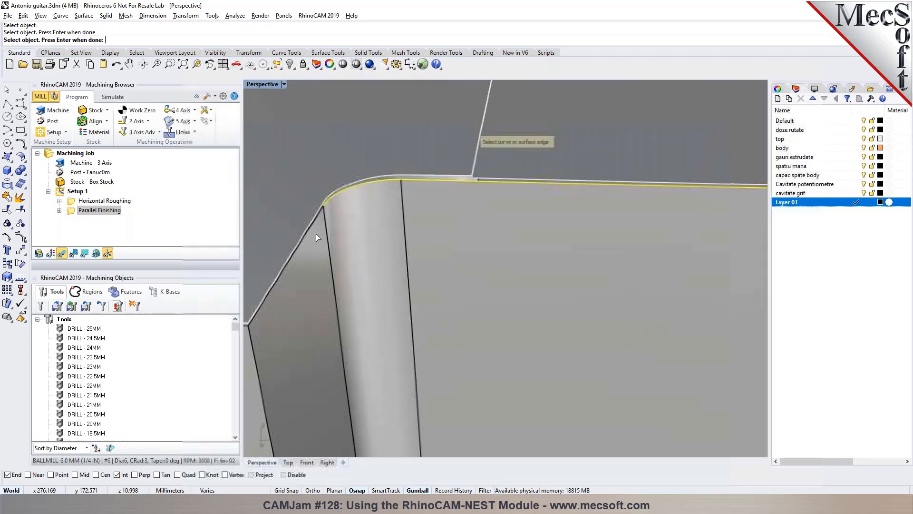
{"action": "left_click", "coordinate": [314, 226]}
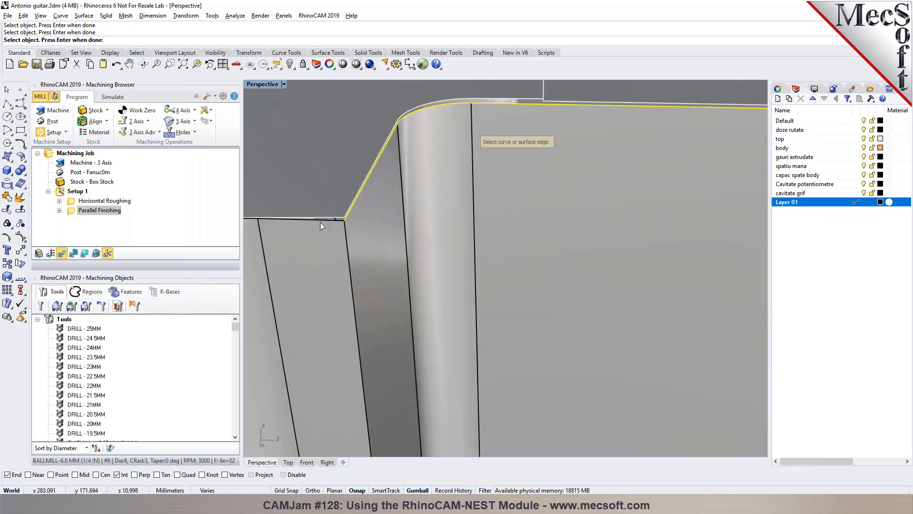
{"action": "left_click", "coordinate": [321, 220]}
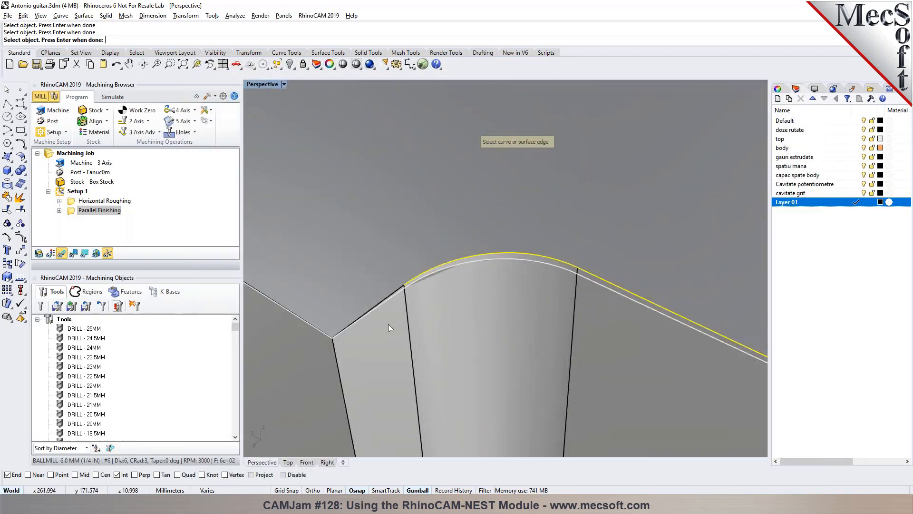
{"action": "right_click_drag", "start_coordinate": [388, 327], "coordinate": [389, 297]}
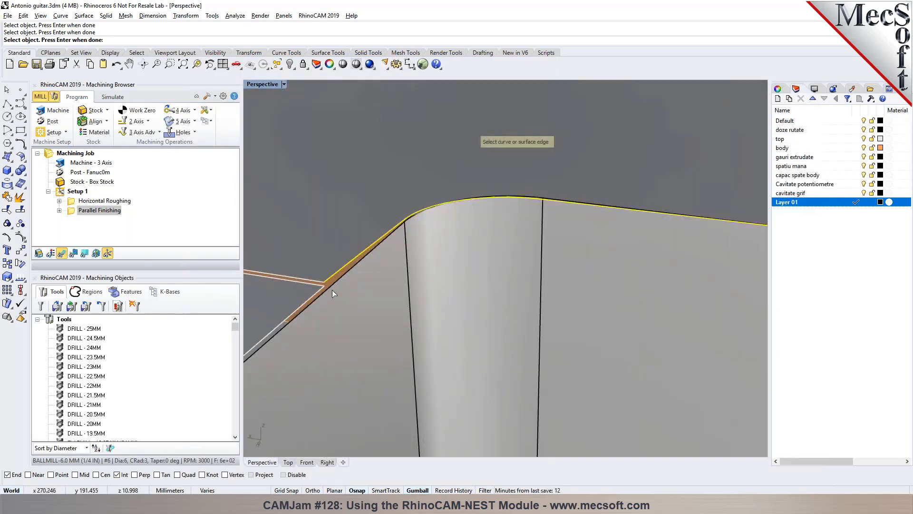
{"action": "left_click", "coordinate": [371, 251]}
- Select the remaining upper edges around the first pickup cavity to close the region, and regenerate the Parallel Finishing toolpath
{"action": "scroll", "coordinate": [410, 220], "scroll_direction": "up", "scroll_amount": 4}
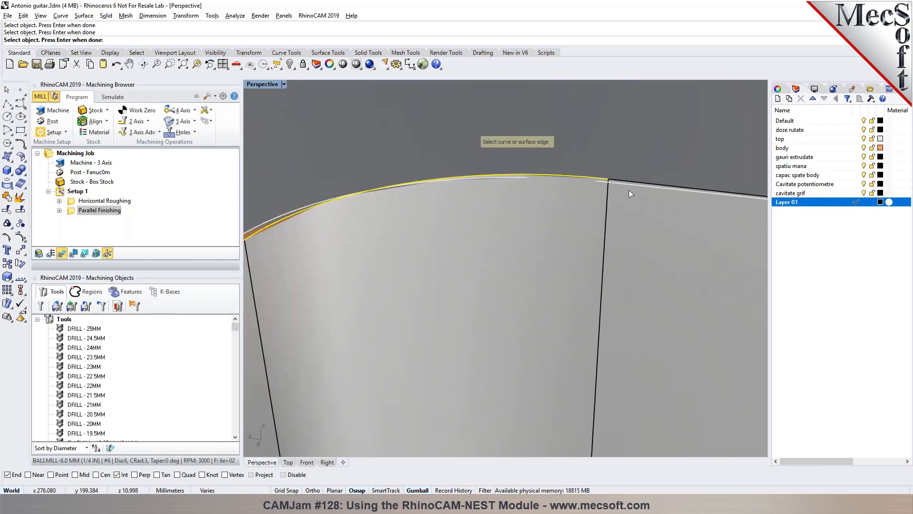
{"action": "left_click", "coordinate": [622, 186]}
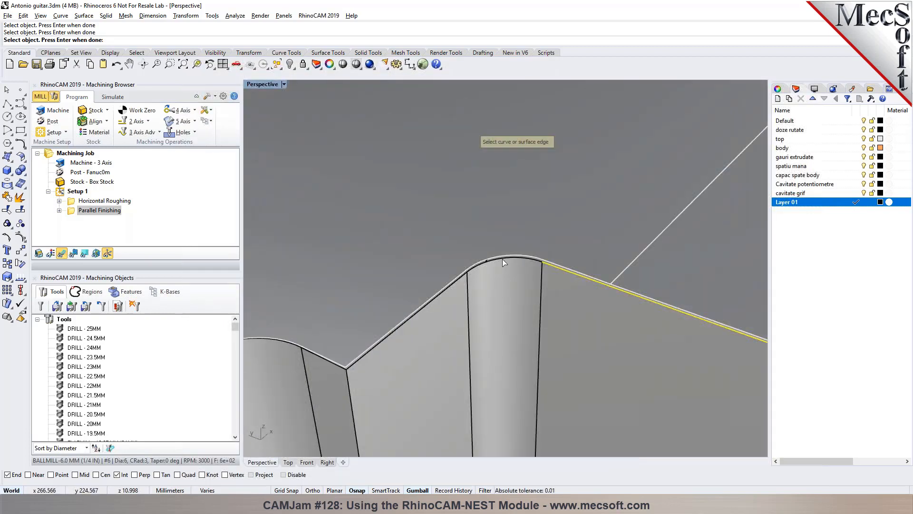
{"action": "left_click", "coordinate": [502, 259]}
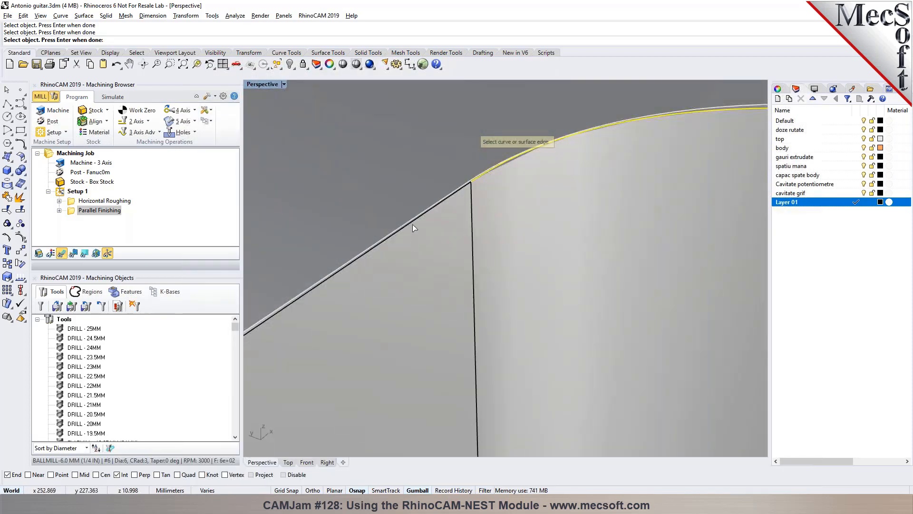
{"action": "left_click", "coordinate": [413, 224]}
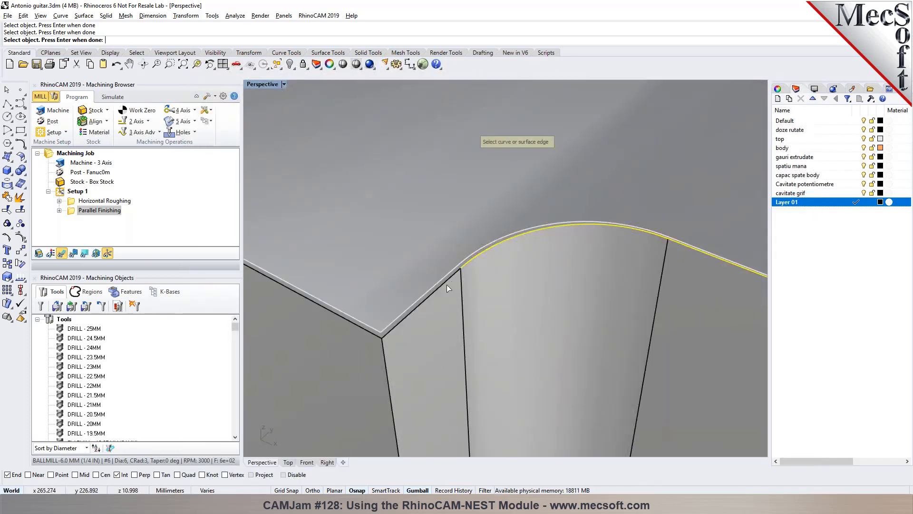
{"action": "left_click", "coordinate": [364, 334]}
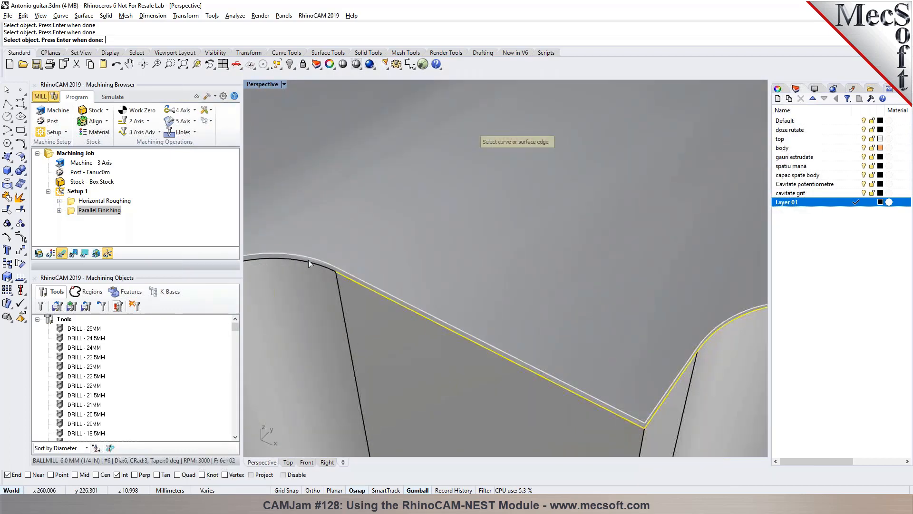
{"action": "left_click", "coordinate": [308, 263]}
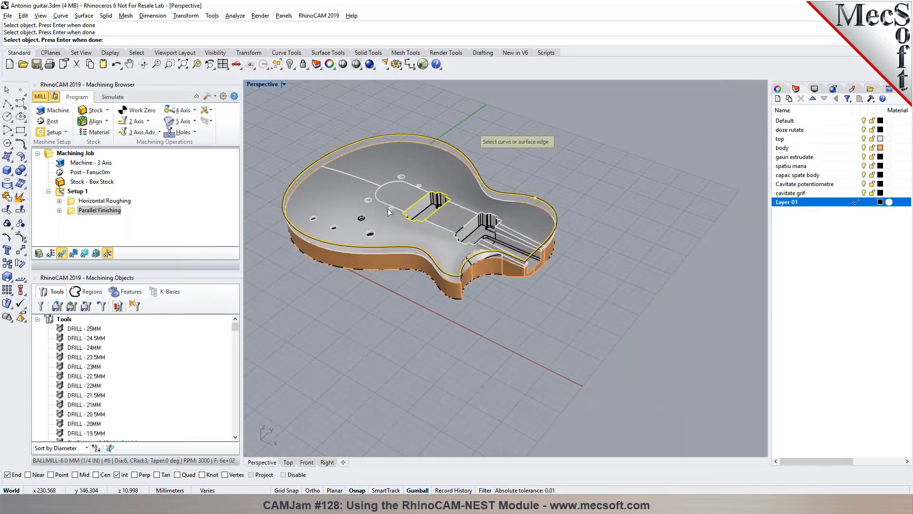
{"action": "key", "text": "Return"}
{"action": "left_click", "coordinate": [114, 386]}
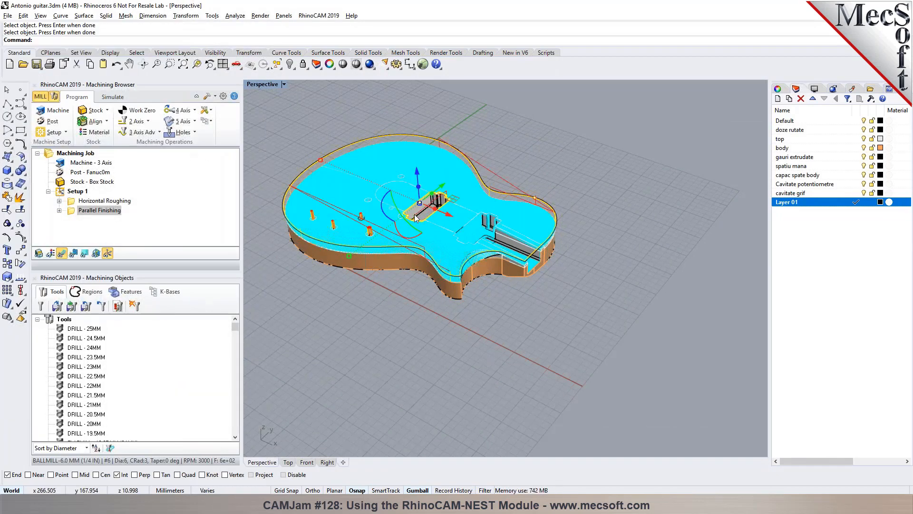
- Examine the regenerated finishing toolpath around the two pickup cavities and inside the drilled holes
{"action": "scroll", "coordinate": [429, 207], "scroll_direction": "up", "scroll_amount": 10}
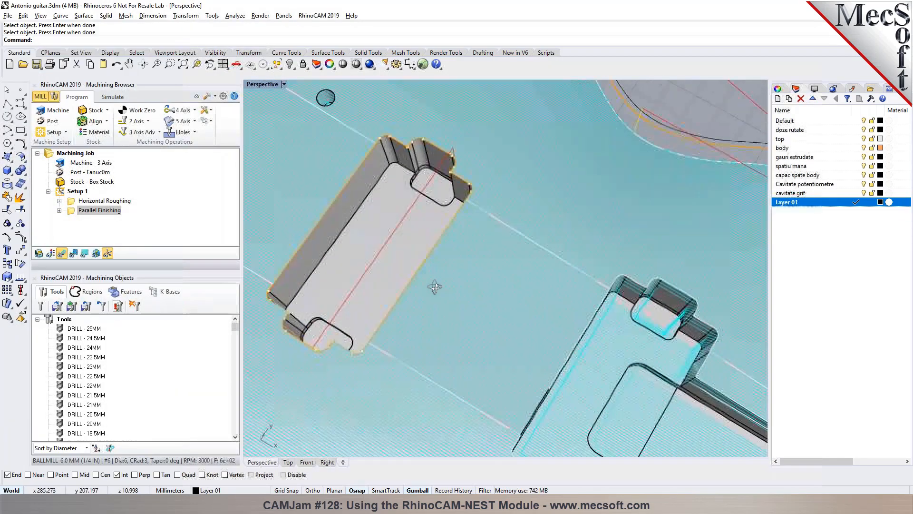
{"action": "scroll", "coordinate": [421, 281], "scroll_direction": "down", "scroll_amount": 10}
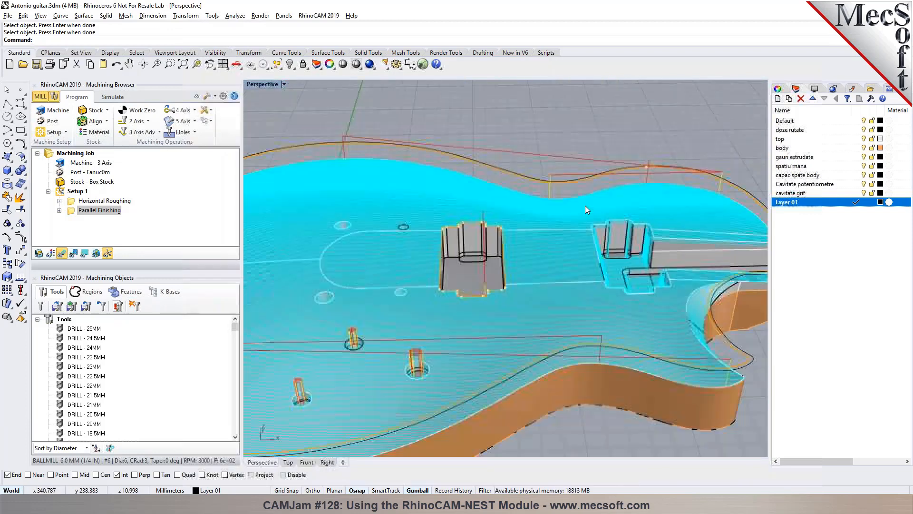
{"action": "scroll", "coordinate": [533, 240], "scroll_direction": "up", "scroll_amount": 8}
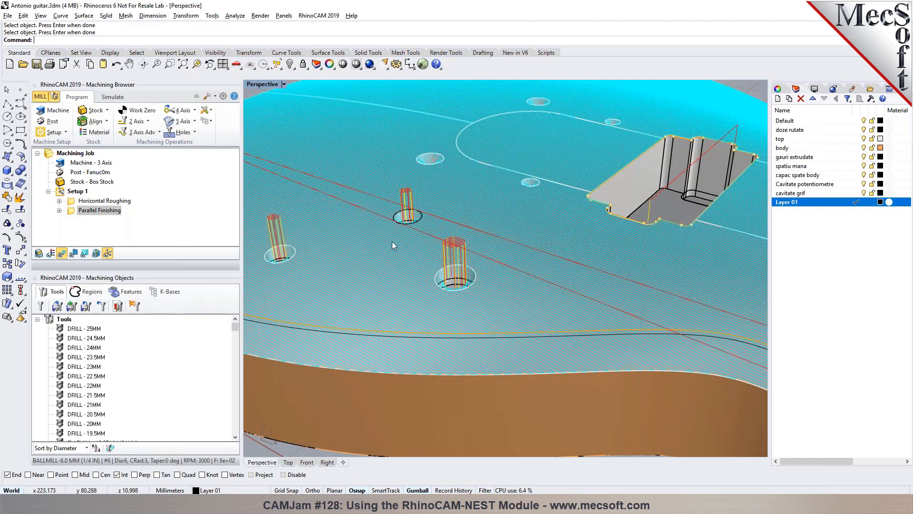
{"action": "scroll", "coordinate": [380, 241], "scroll_direction": "down", "scroll_amount": 8}
{"action": "mouse_move", "coordinate": [365, 260]}
{"action": "right_mouse_down"}
{"action": "mouse_move", "coordinate": [420, 190]}
{"action": "mouse_move", "coordinate": [376, 297]}
{"action": "mouse_move", "coordinate": [373, 271]}
{"action": "right_mouse_up"}
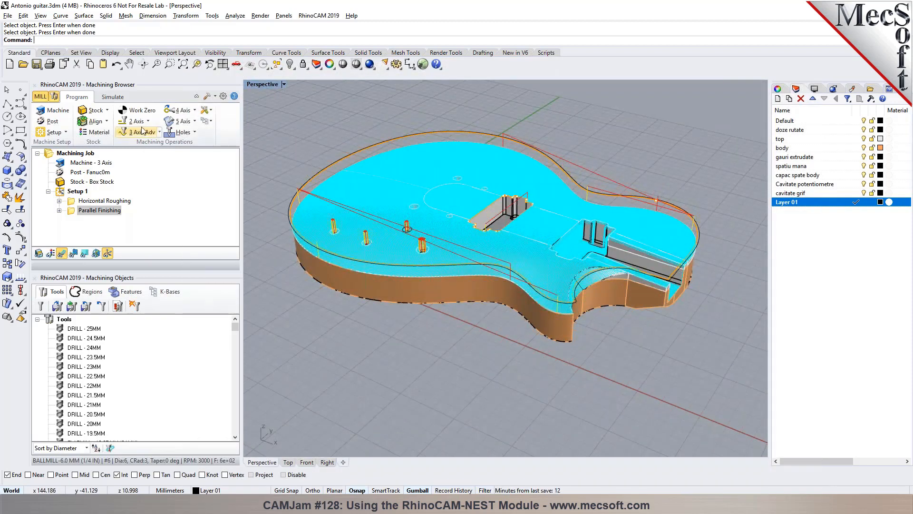
- Play the cutting simulation of the Parallel Finishing on the roughed stock
{"action": "left_click", "coordinate": [114, 97]}
{"action": "left_click", "coordinate": [109, 123]}
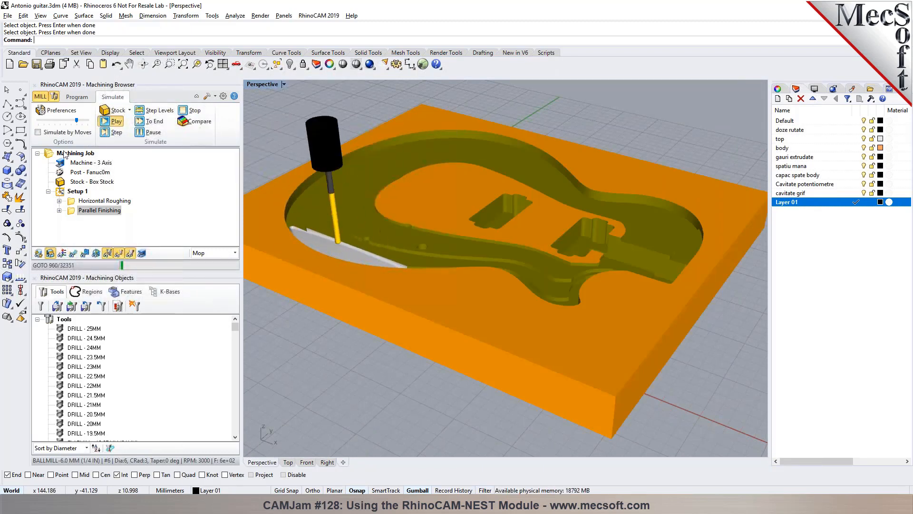
{"action": "right_click_drag", "start_coordinate": [461, 281], "coordinate": [512, 311]}
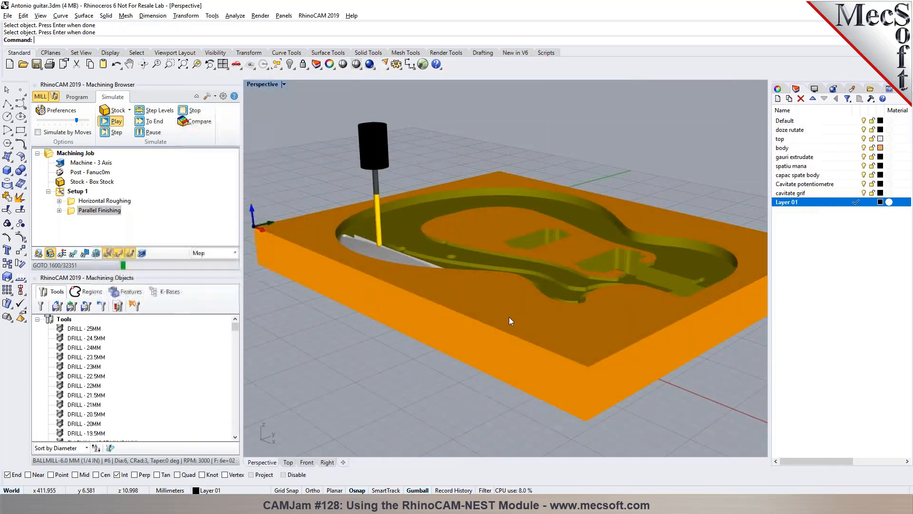
- Show the toolpath over the part while the simulation runs, check it in Front and Perspective views, and hide the toolpath again
{"action": "left_click", "coordinate": [77, 97]}
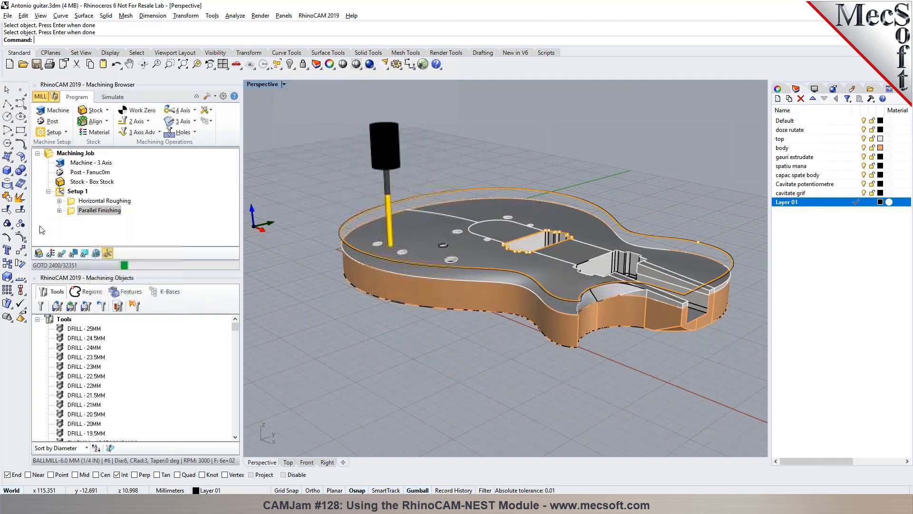
{"action": "left_click", "coordinate": [63, 253]}
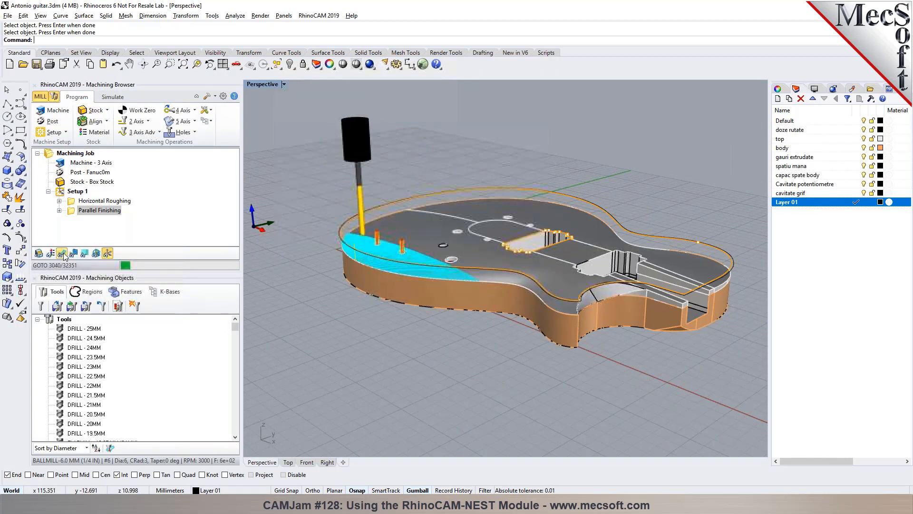
{"action": "left_click", "coordinate": [307, 462]}
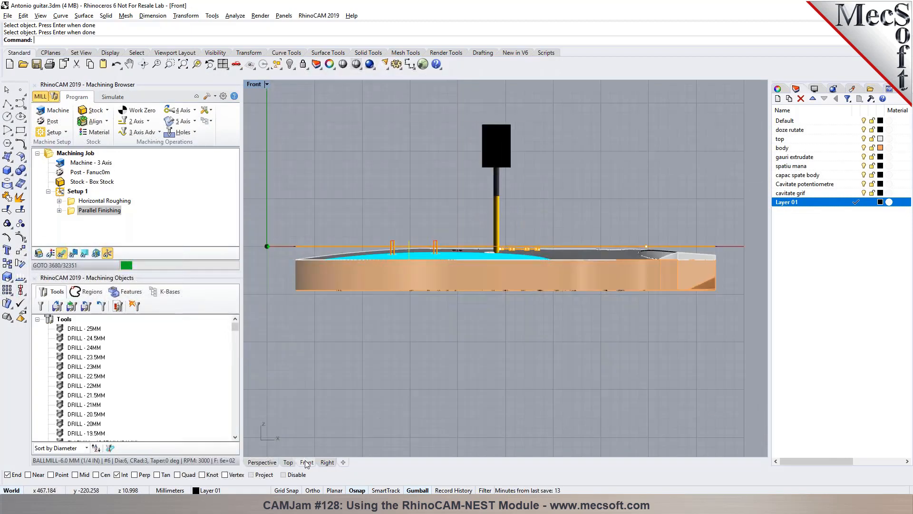
{"action": "left_click", "coordinate": [261, 462]}
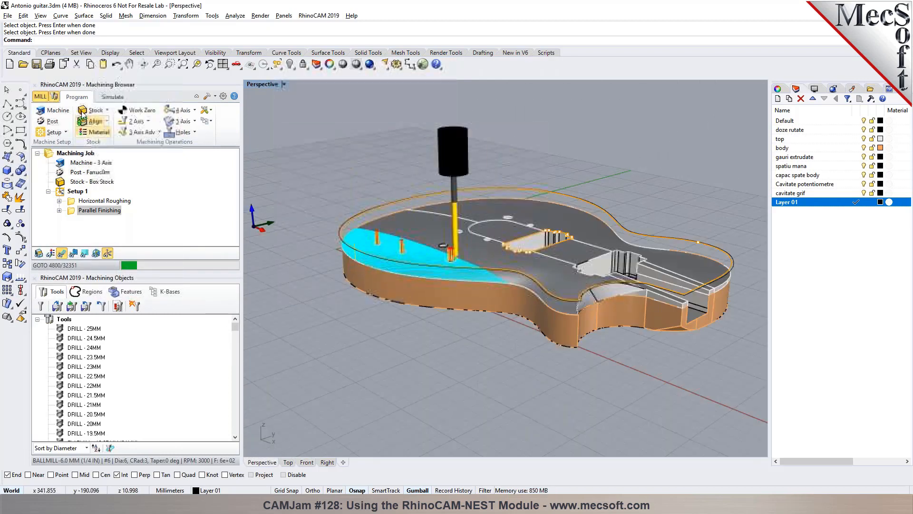
{"action": "left_click", "coordinate": [113, 96]}
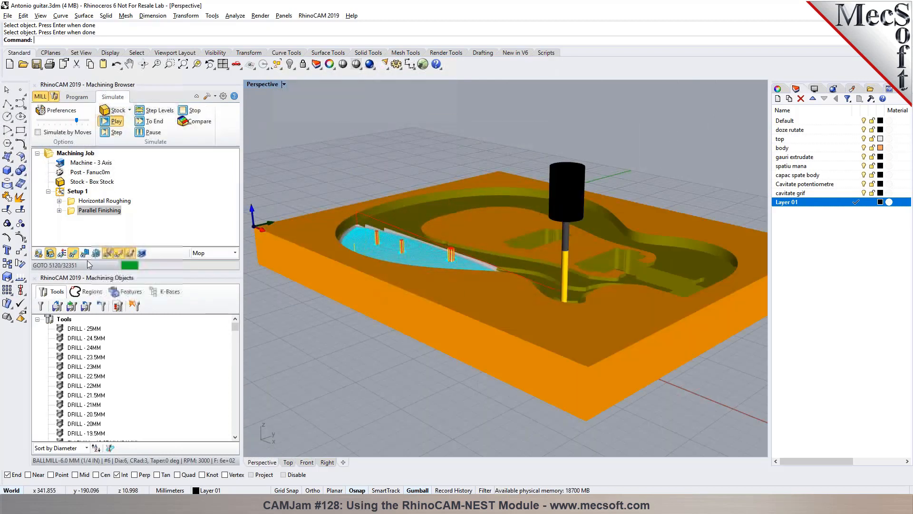
{"action": "left_click", "coordinate": [74, 253]}
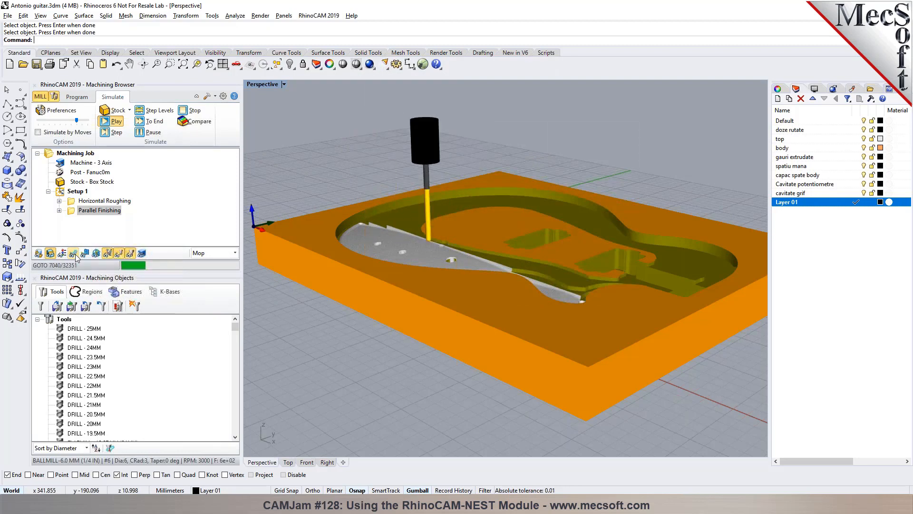
- Raise the simulation speed to maximum and inspect the finished body top and the uncut pickup cavity in the simulated stock
{"action": "left_click_drag", "start_coordinate": [77, 120], "coordinate": [86, 121]}
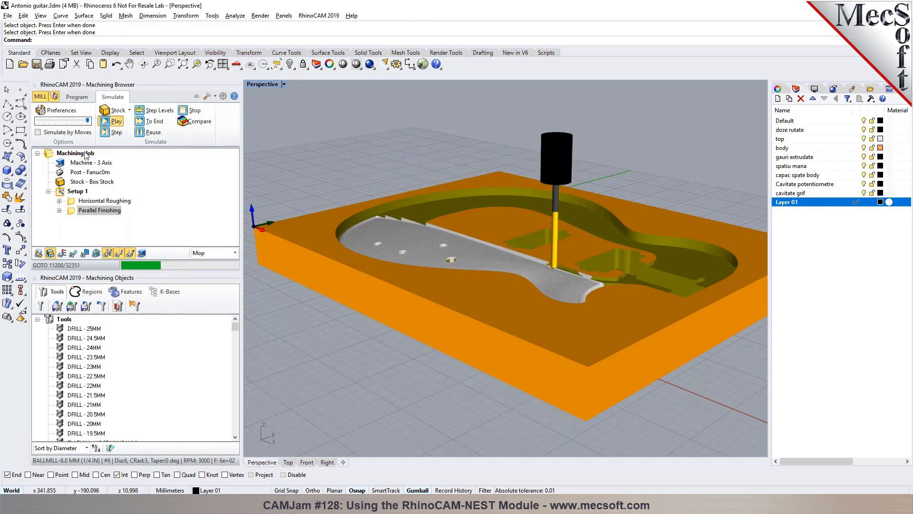
{"action": "right_click_drag", "start_coordinate": [376, 239], "coordinate": [548, 234]}
{"action": "scroll", "coordinate": [485, 261], "scroll_direction": "up", "scroll_amount": 4}
{"action": "right_click_drag", "start_coordinate": [485, 261], "coordinate": [526, 246]}
{"action": "scroll", "coordinate": [527, 242], "scroll_direction": "down", "scroll_amount": 8}
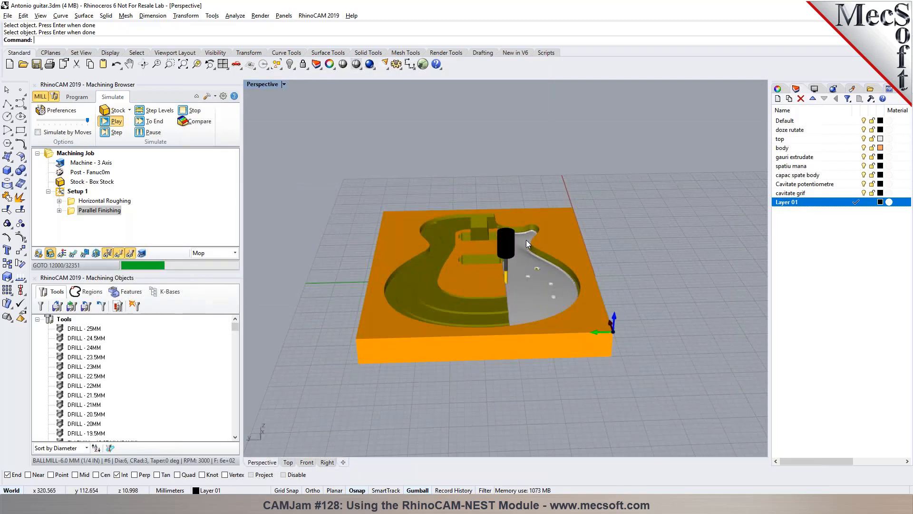
{"action": "right_click_drag", "start_coordinate": [527, 244], "coordinate": [450, 272]}
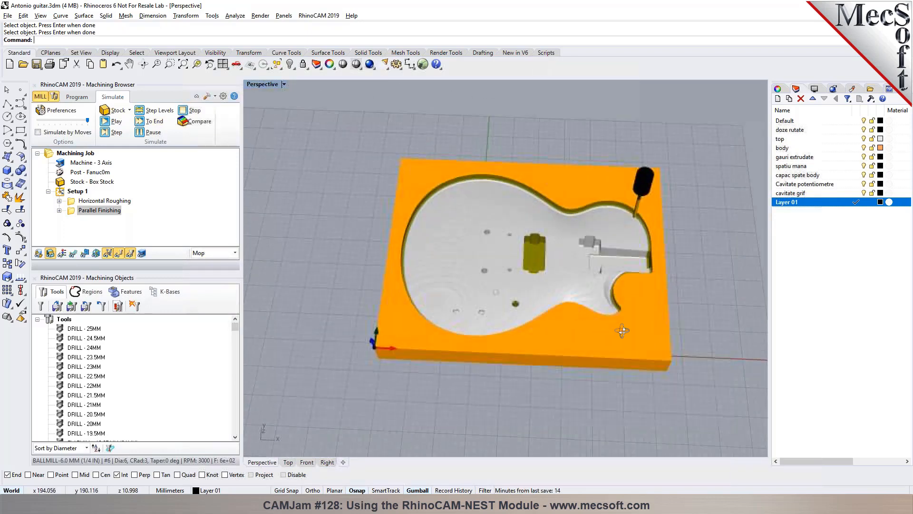
{"action": "scroll", "coordinate": [558, 247], "scroll_direction": "up", "scroll_amount": 5}
{"action": "right_click_drag", "start_coordinate": [604, 274], "coordinate": [598, 276]}
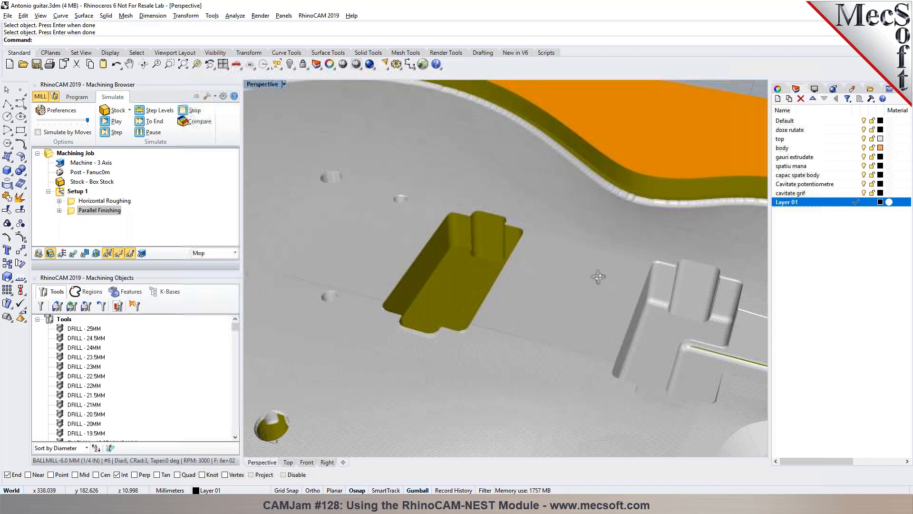
- Return to programming and create a 2 1/2 Axis Pocketing operation for the first pickup cavity
{"action": "left_click", "coordinate": [71, 97]}
{"action": "scroll", "coordinate": [440, 255], "scroll_direction": "up", "scroll_amount": 5}
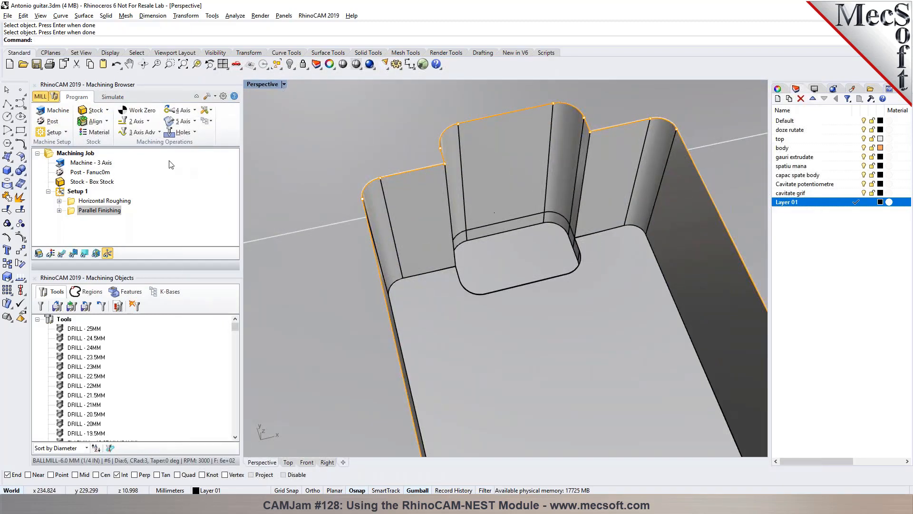
{"action": "left_click", "coordinate": [138, 121]}
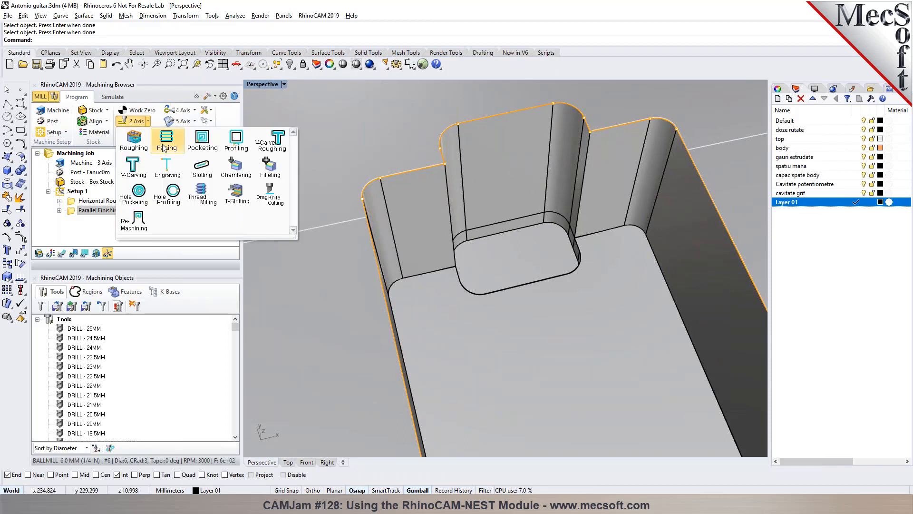
{"action": "left_click", "coordinate": [207, 149]}
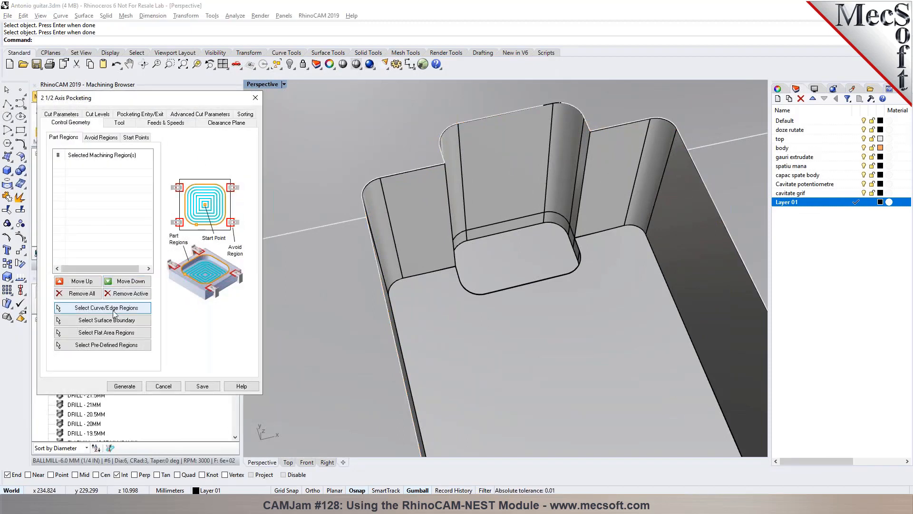
- Try to pick the small recess floor in the pickup cavity as a flat area region, and remove all the selected regions
{"action": "left_click", "coordinate": [114, 332]}
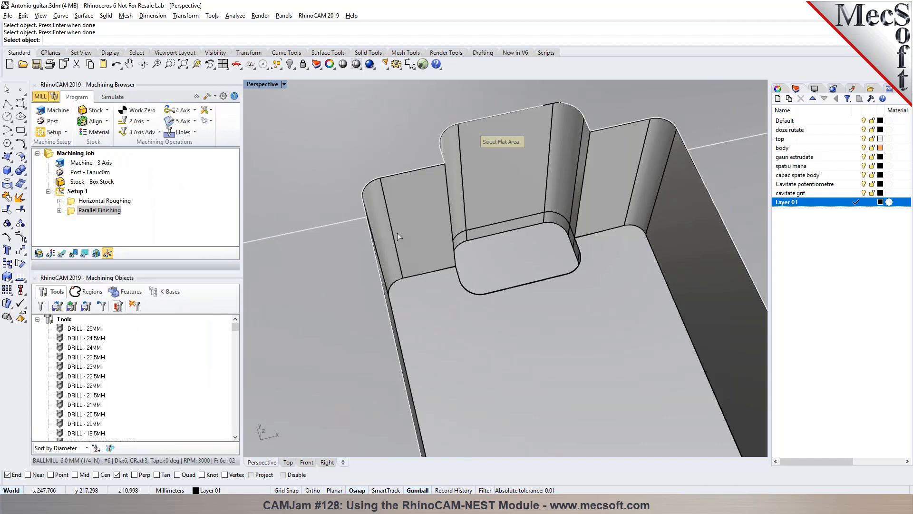
{"action": "left_click", "coordinate": [518, 268]}
{"action": "scroll", "coordinate": [518, 268], "scroll_direction": "down", "scroll_amount": 2}
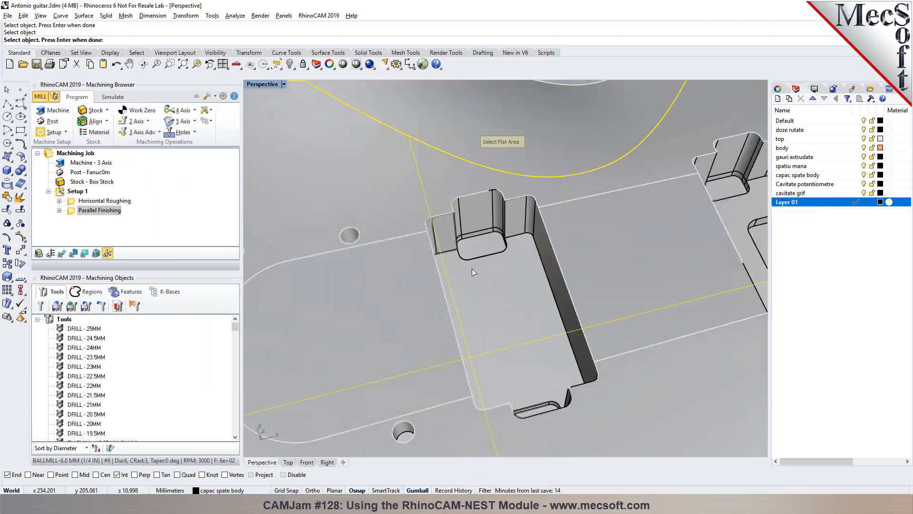
{"action": "key", "text": "Return"}
{"action": "left_click", "coordinate": [78, 293]}
{"action": "right_click_drag", "start_coordinate": [428, 238], "coordinate": [523, 214]}
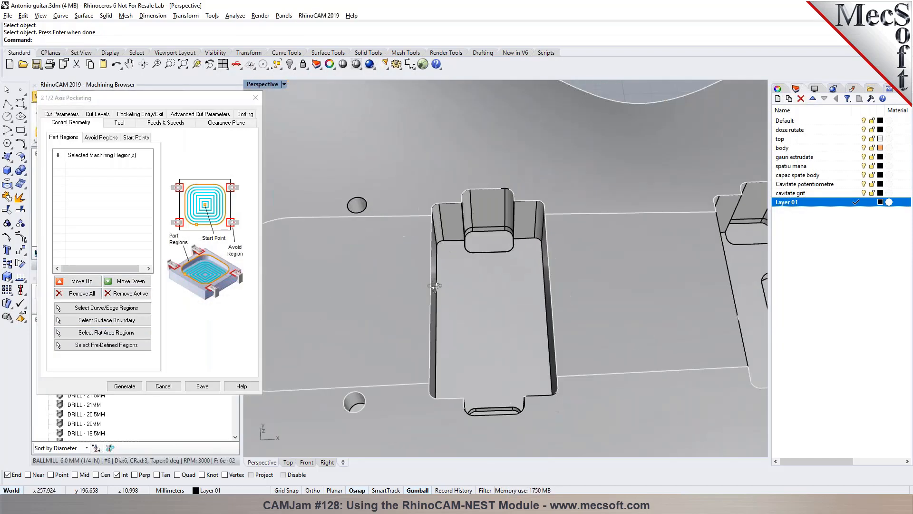
- Try to pick the floor edges of the first small recess in the pickup cavity as curve/edge part regions for the pocketing
{"action": "scroll", "coordinate": [553, 199], "scroll_direction": "up", "scroll_amount": 3}
{"action": "scroll", "coordinate": [552, 199], "scroll_direction": "up", "scroll_amount": 3}
{"action": "left_click", "coordinate": [205, 312]}
{"action": "key", "text": "Return"}
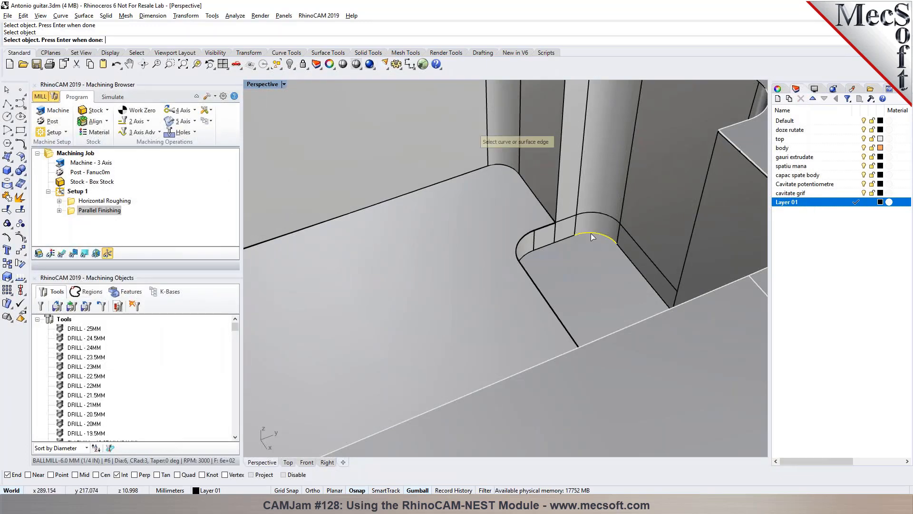
{"action": "left_click", "coordinate": [533, 254]}
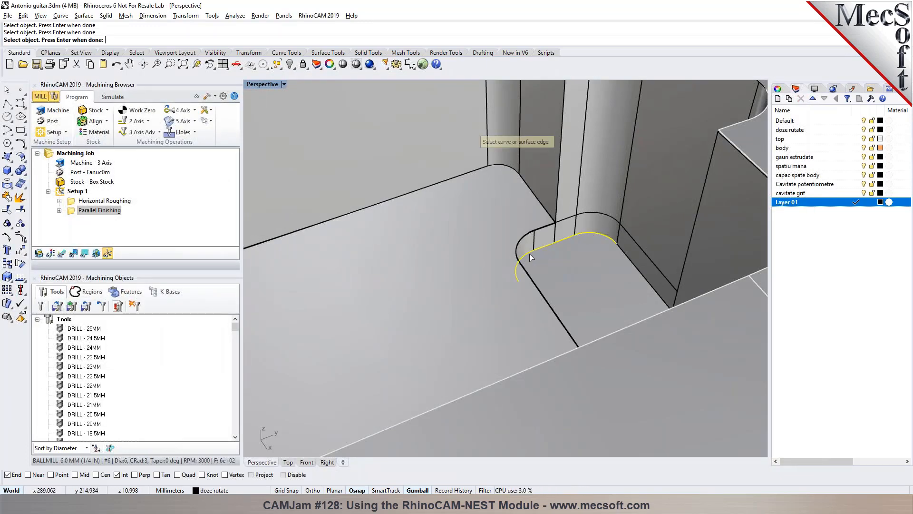
{"action": "right_click_drag", "start_coordinate": [584, 278], "coordinate": [361, 328]}
{"action": "right_click_drag", "start_coordinate": [423, 306], "coordinate": [503, 351]}
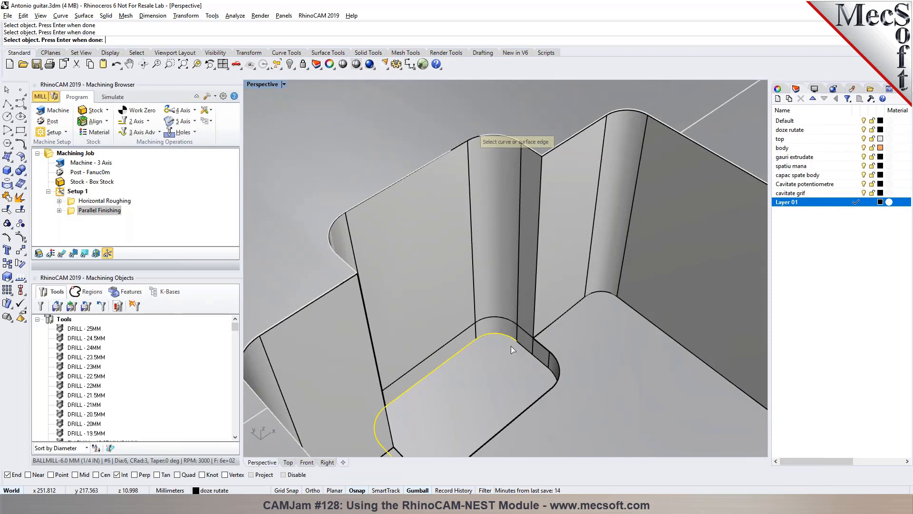
{"action": "right_click_drag", "start_coordinate": [502, 369], "coordinate": [545, 184]}
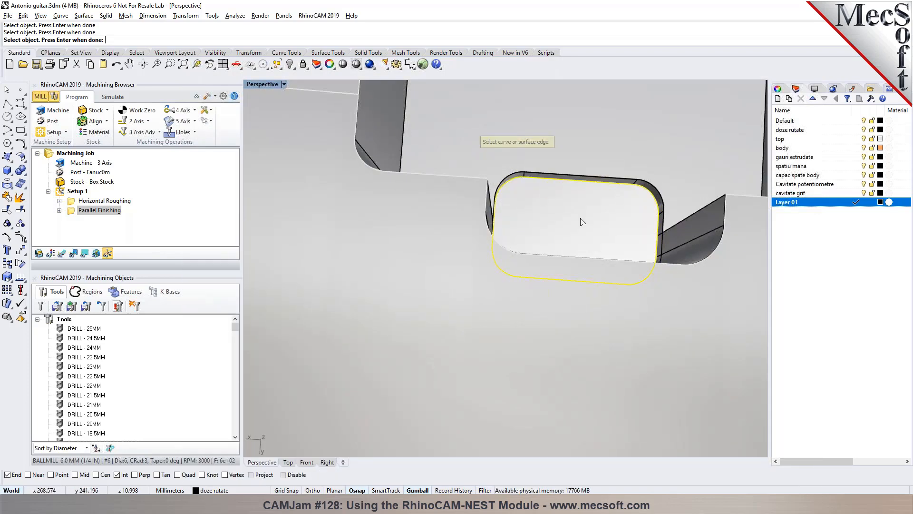
- Try to add the floor edges of the small recess at the cavity's opposite end as further part regions and finish the selection
{"action": "scroll", "coordinate": [548, 204], "scroll_direction": "down", "scroll_amount": 10}
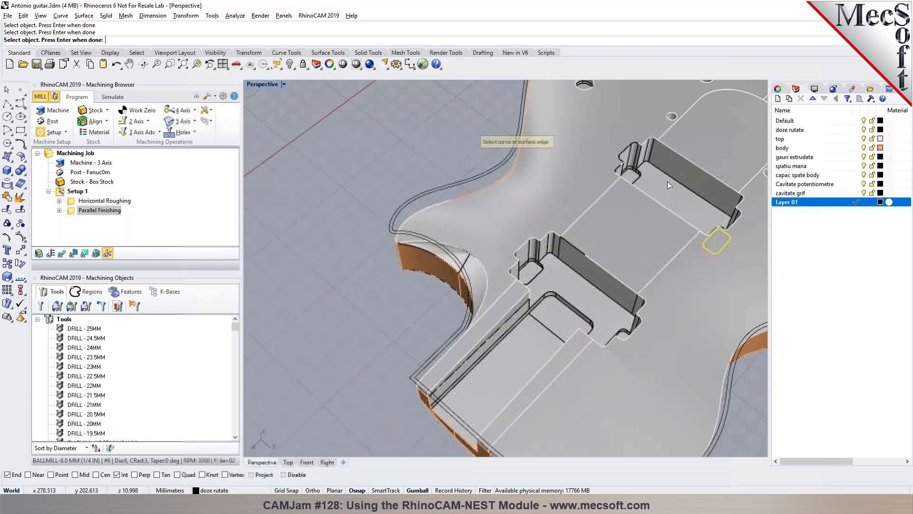
{"action": "scroll", "coordinate": [683, 197], "scroll_direction": "up", "scroll_amount": 10}
{"action": "left_click", "coordinate": [573, 180]}
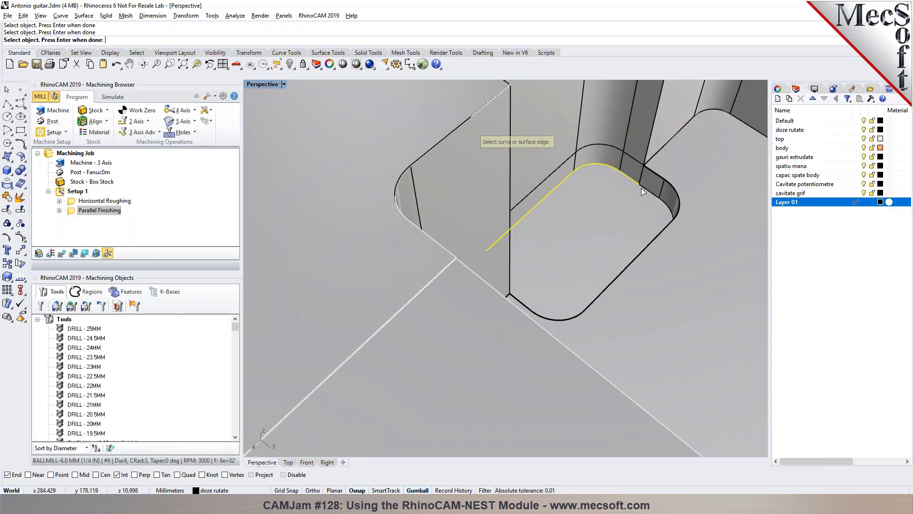
{"action": "right_click_drag", "start_coordinate": [671, 228], "coordinate": [561, 332]}
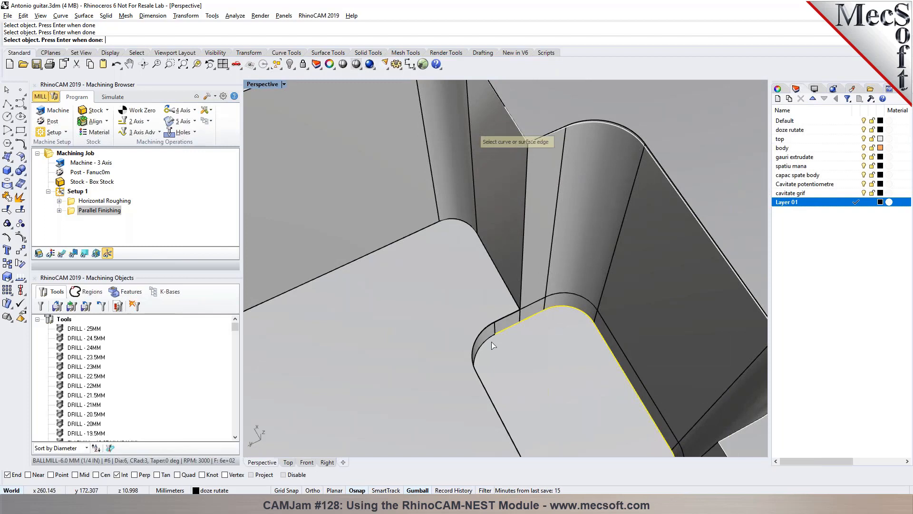
{"action": "scroll", "coordinate": [556, 362], "scroll_direction": "down", "scroll_amount": 5}
{"action": "scroll", "coordinate": [502, 279], "scroll_direction": "down", "scroll_amount": 5}
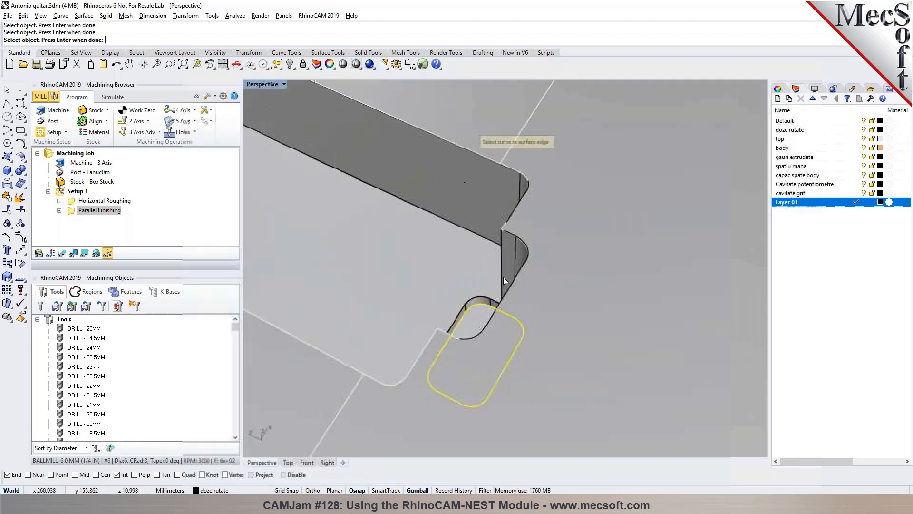
{"action": "scroll", "coordinate": [301, 256], "scroll_direction": "down", "scroll_amount": 5}
{"action": "key", "text": "Return"}
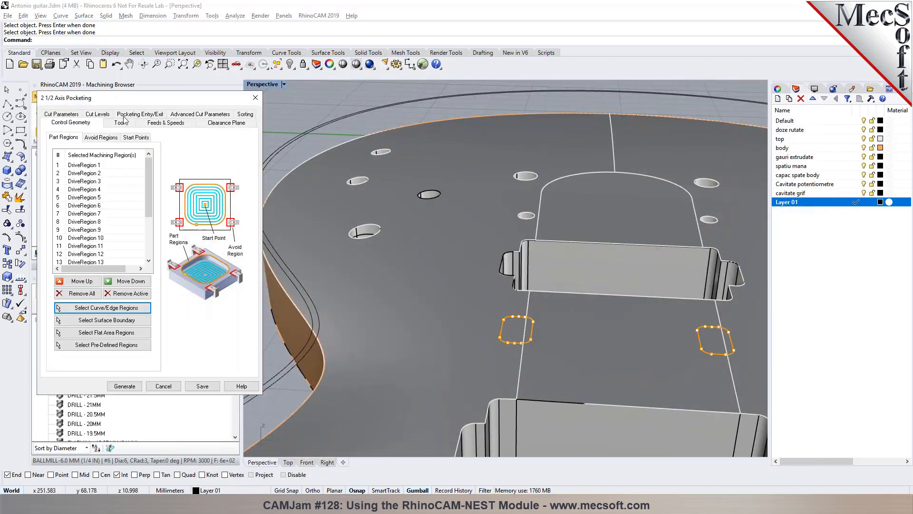
- Assign the FLATMILL - 3.175 MM (1/8 IN) tool, set the cut geometry location to At Bottom, and try generating the pocketing operation
{"action": "left_click", "coordinate": [118, 123]}
{"action": "left_click", "coordinate": [116, 208]}
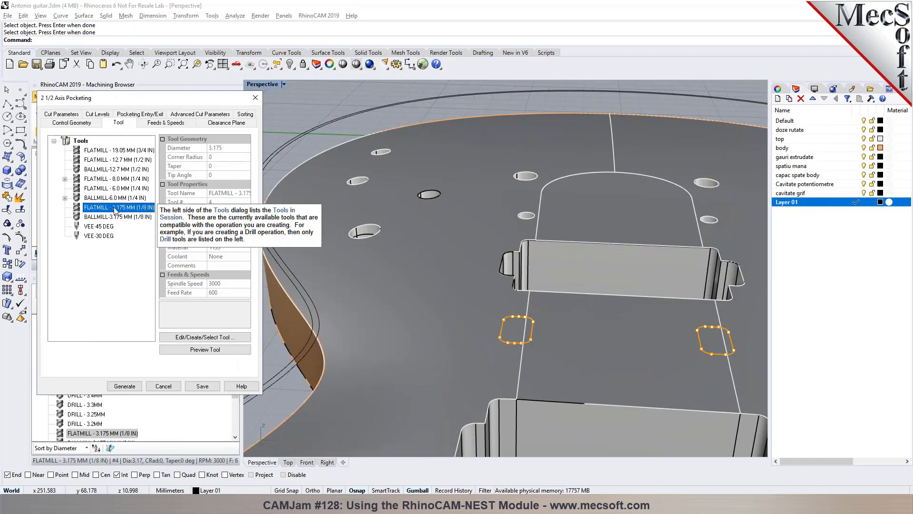
{"action": "left_click", "coordinate": [76, 115]}
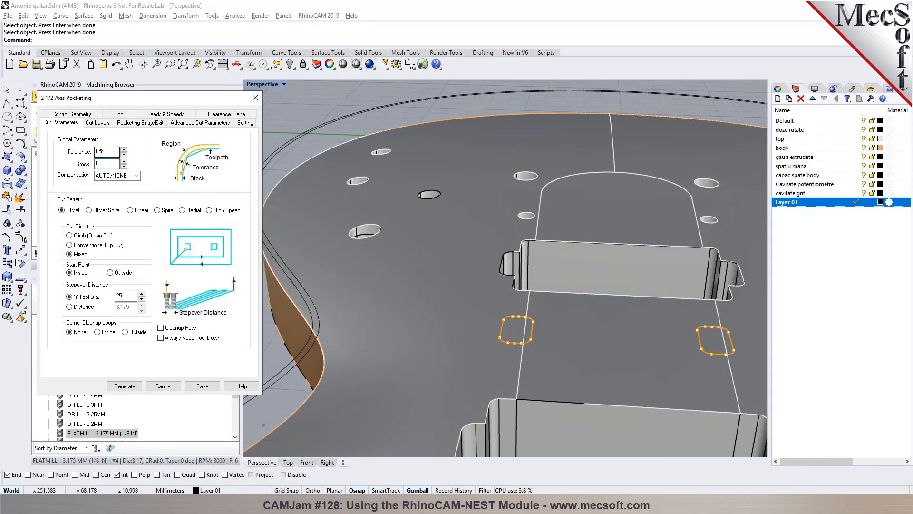
{"action": "left_click", "coordinate": [101, 123]}
{"action": "left_click", "coordinate": [109, 153]}
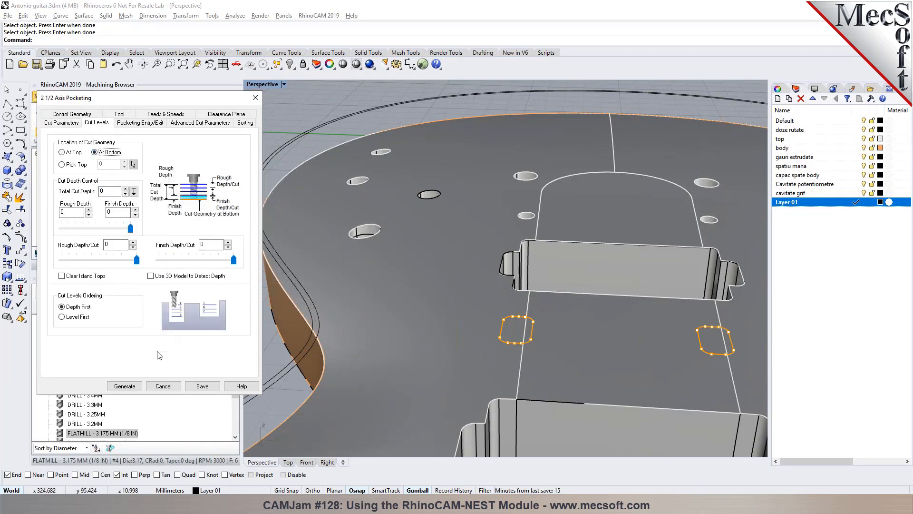
{"action": "left_click", "coordinate": [124, 387]}
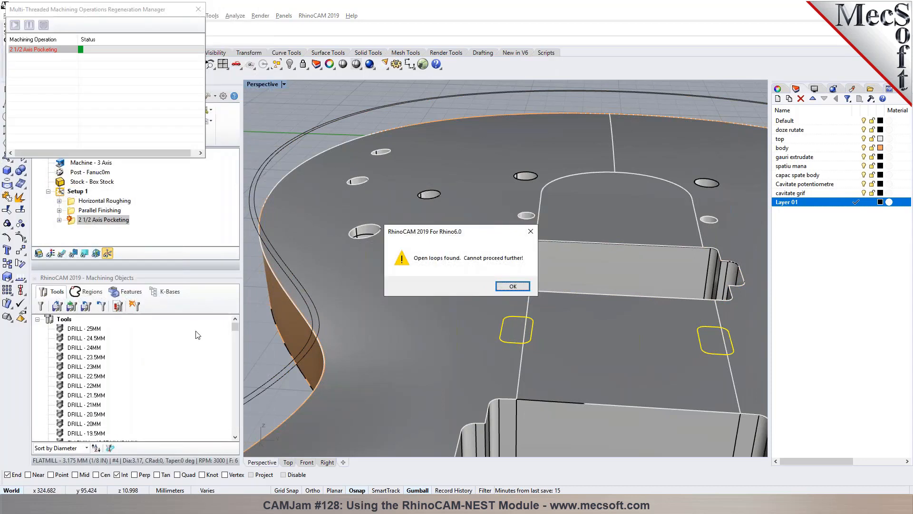
{"action": "left_click", "coordinate": [511, 287]}
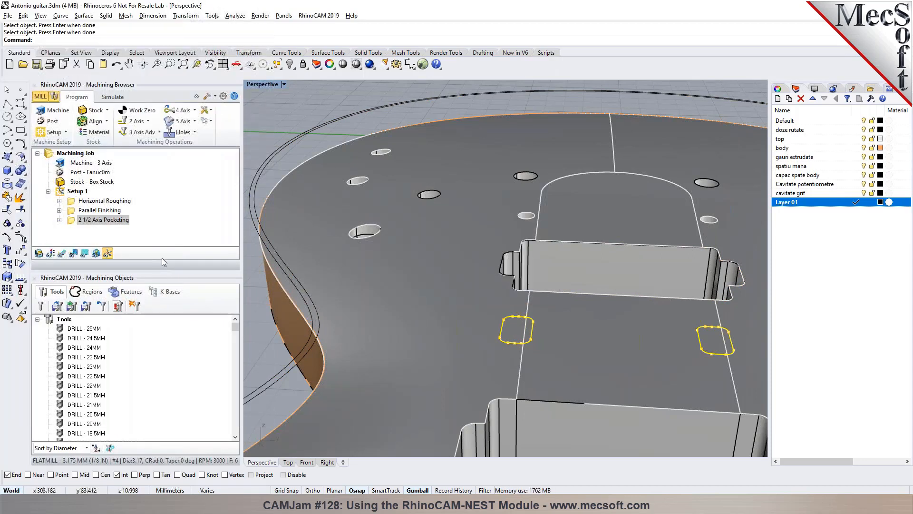
- Reopen the 2 1/2 Axis Pocketing operation and examine the selected edge loops around the small recesses
{"action": "double_click", "coordinate": [71, 220]}
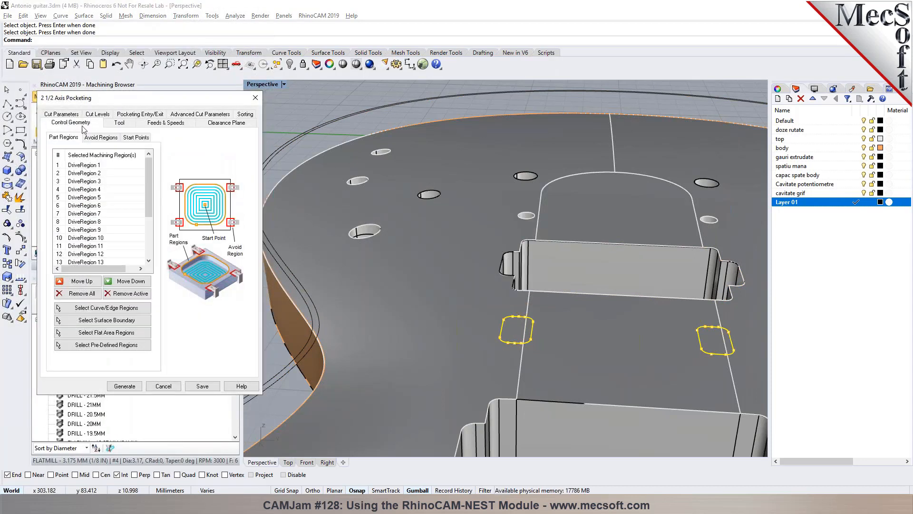
{"action": "left_click", "coordinate": [62, 114]}
{"action": "scroll", "coordinate": [597, 378], "scroll_direction": "up", "scroll_amount": 3}
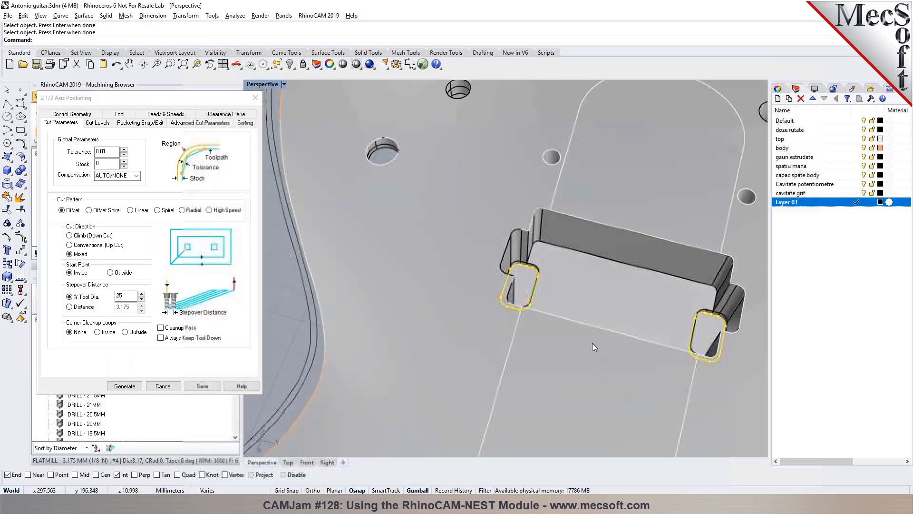
{"action": "scroll", "coordinate": [497, 266], "scroll_direction": "up", "scroll_amount": 6}
{"action": "scroll", "coordinate": [526, 310], "scroll_direction": "down", "scroll_amount": 10}
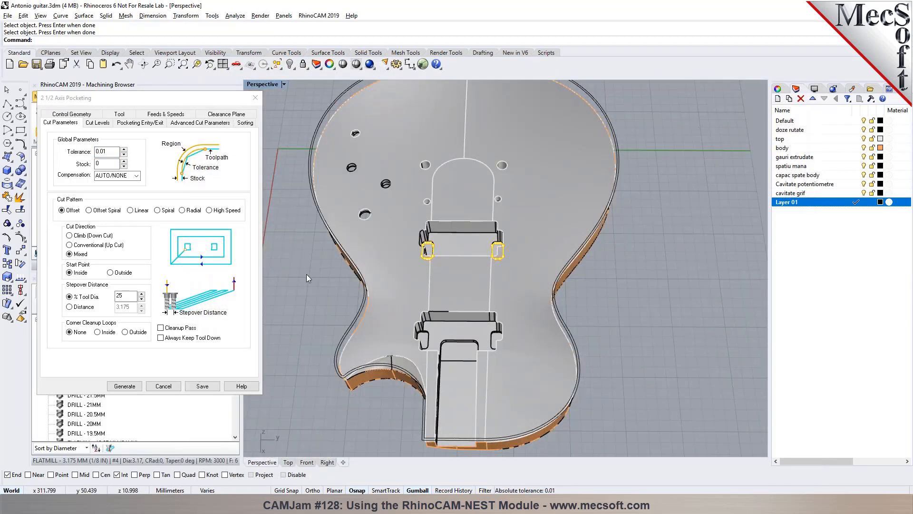
{"action": "scroll", "coordinate": [424, 242], "scroll_direction": "up", "scroll_amount": 8}
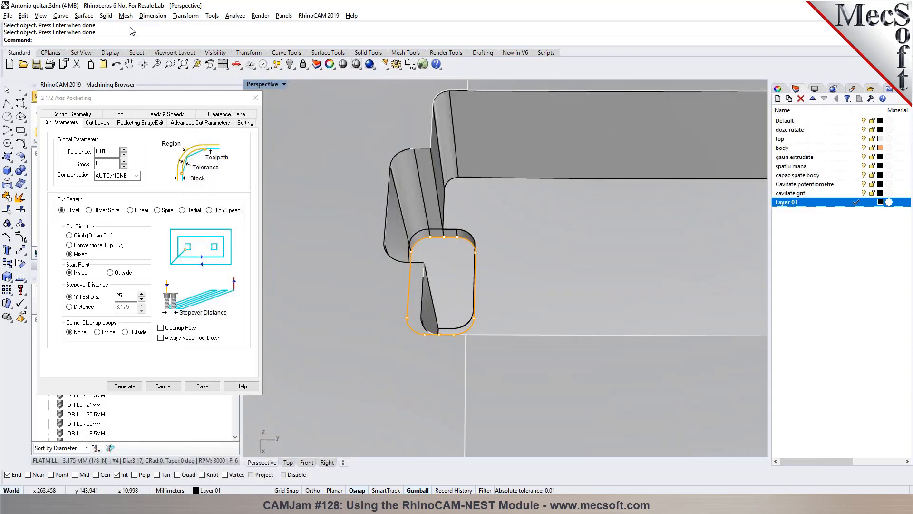
{"action": "scroll", "coordinate": [461, 277], "scroll_direction": "up", "scroll_amount": 3}
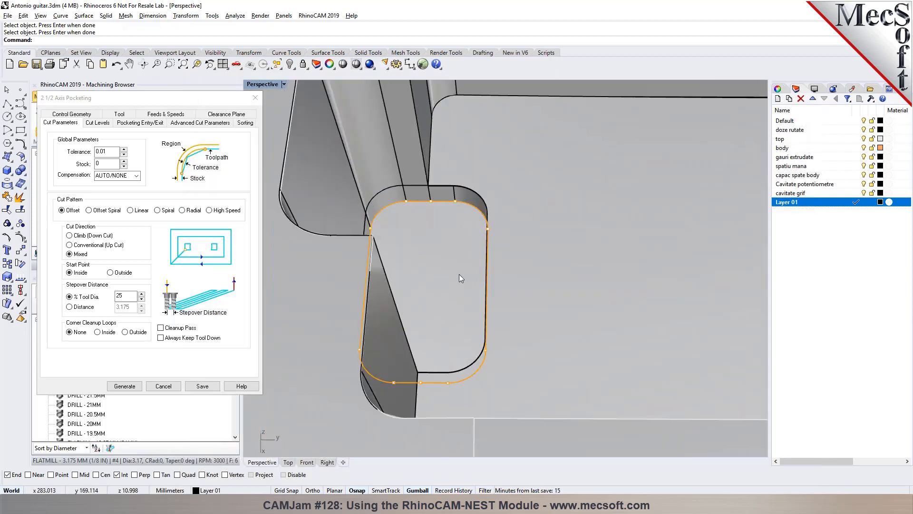
- Try to duplicate the small recess floor's border with DupFaceBorder, and cancel editing the pocketing operation
{"action": "key", "text": "Return"}
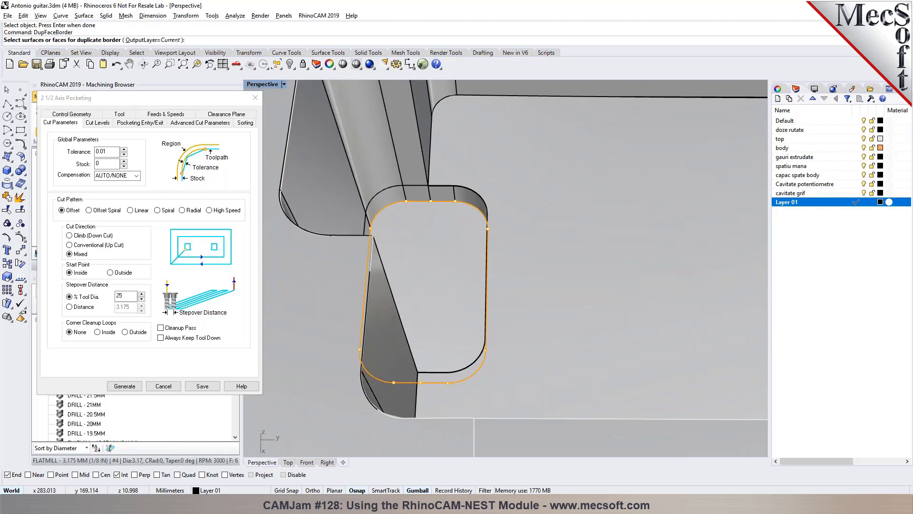
{"action": "left_click", "coordinate": [431, 268]}
{"action": "scroll", "coordinate": [431, 267], "scroll_direction": "down", "scroll_amount": 10}
{"action": "right_click_drag", "start_coordinate": [464, 300], "coordinate": [422, 316]}
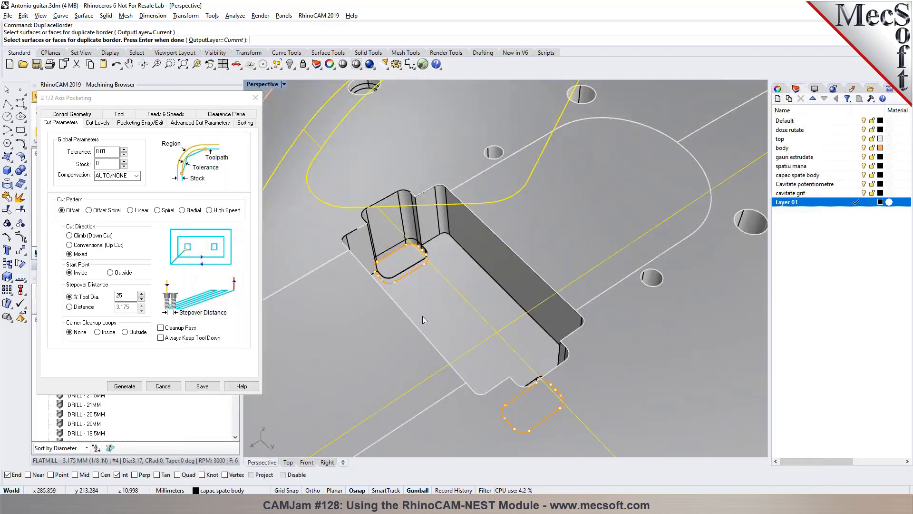
{"action": "right_click", "coordinate": [423, 315]}
{"action": "scroll", "coordinate": [403, 255], "scroll_direction": "up", "scroll_amount": 5}
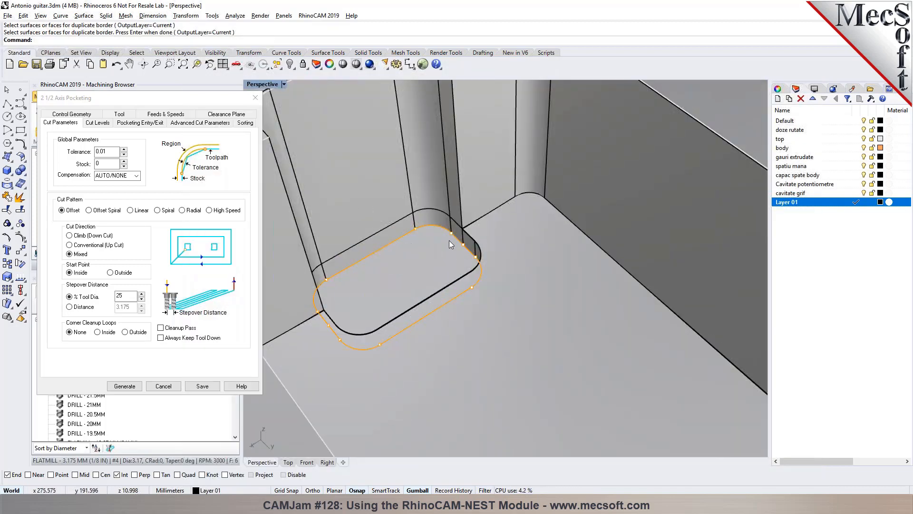
{"action": "scroll", "coordinate": [427, 240], "scroll_direction": "down", "scroll_amount": 10}
{"action": "scroll", "coordinate": [479, 230], "scroll_direction": "up", "scroll_amount": 6}
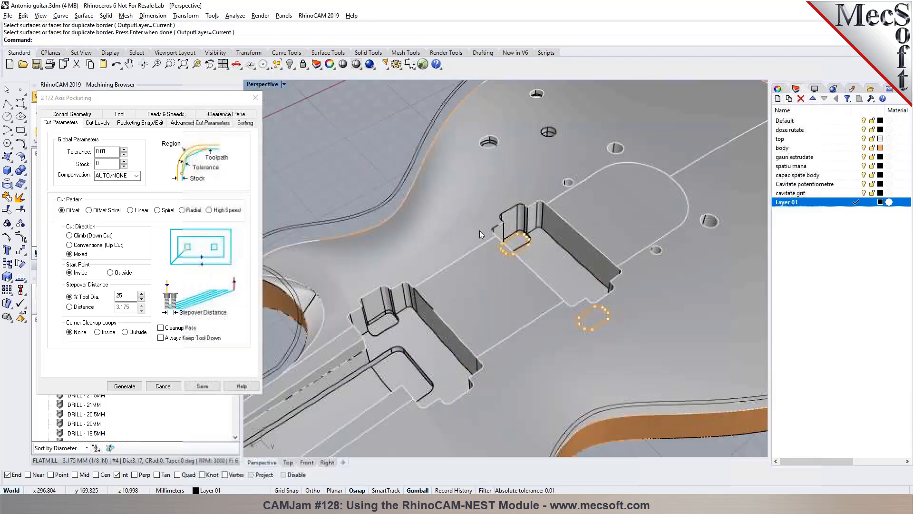
{"action": "left_click", "coordinate": [163, 385]}
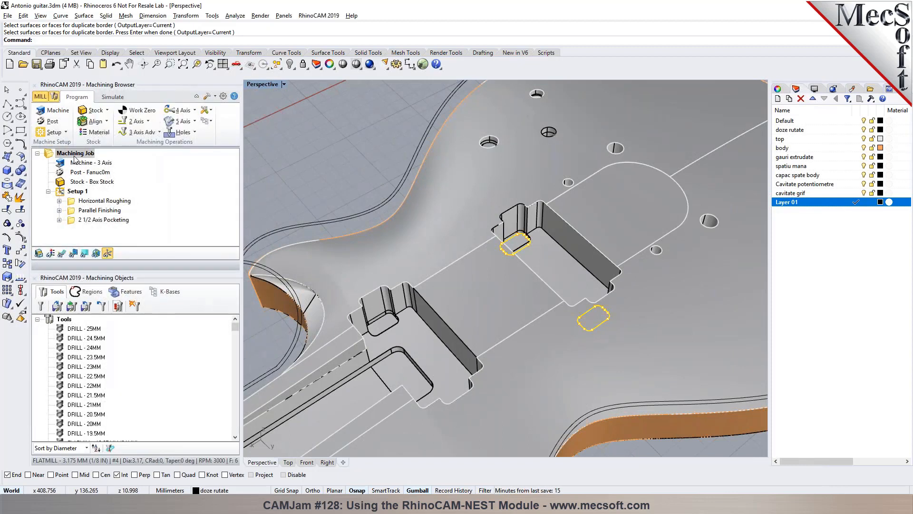
- Duplicate all edges around the first small recess floor in the pickup cavity as curves with DupEdge
{"action": "scroll", "coordinate": [566, 246], "scroll_direction": "up", "scroll_amount": 1}
{"action": "key", "text": "Escape"}
{"action": "scroll", "coordinate": [346, 176], "scroll_direction": "down", "scroll_amount": 1}
{"action": "scroll", "coordinate": [489, 241], "scroll_direction": "up", "scroll_amount": 3}
{"action": "scroll", "coordinate": [478, 241], "scroll_direction": "up", "scroll_amount": 2}
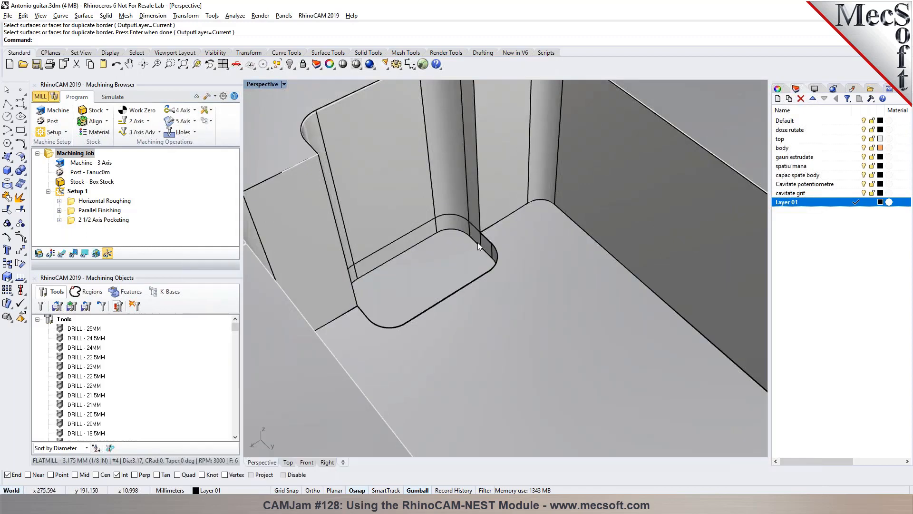
{"action": "scroll", "coordinate": [478, 242], "scroll_direction": "down", "scroll_amount": 1}
{"action": "key", "text": "Return"}
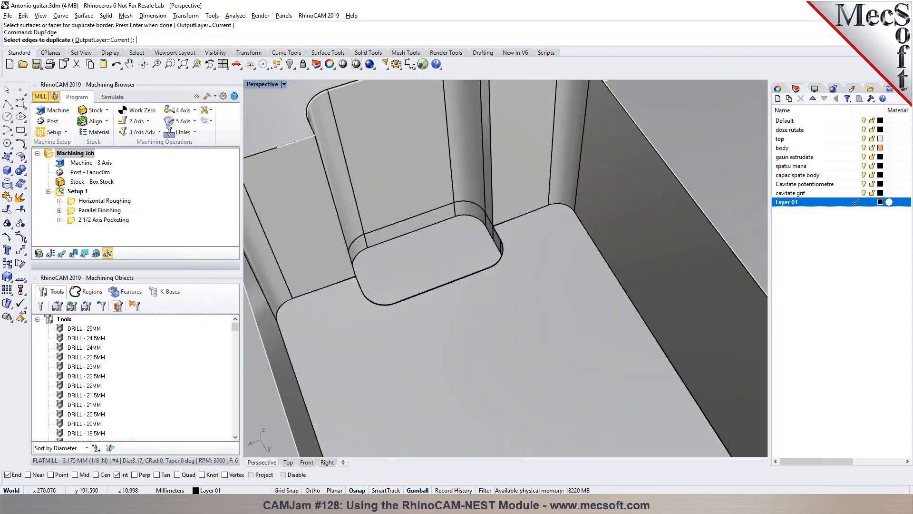
{"action": "left_click", "coordinate": [408, 236]}
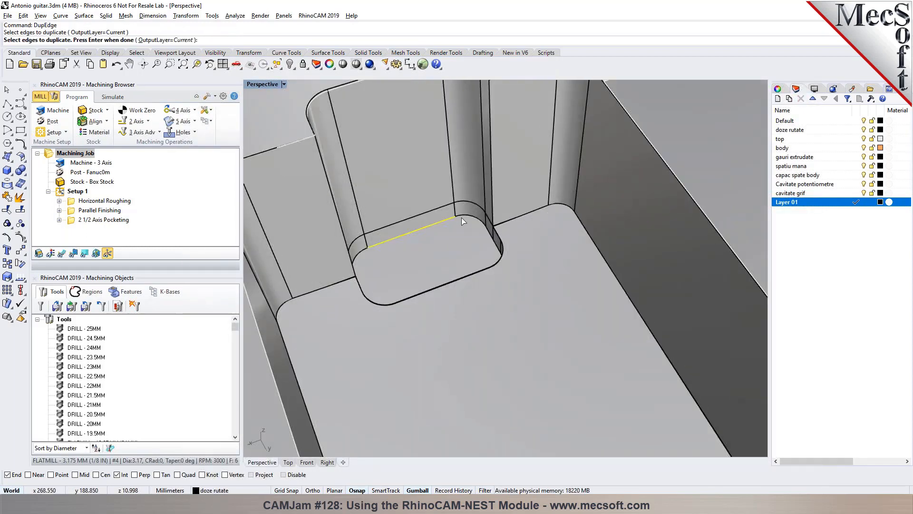
{"action": "right_click_drag", "start_coordinate": [475, 239], "coordinate": [695, 304]}
{"action": "scroll", "coordinate": [605, 181], "scroll_direction": "up", "scroll_amount": 7}
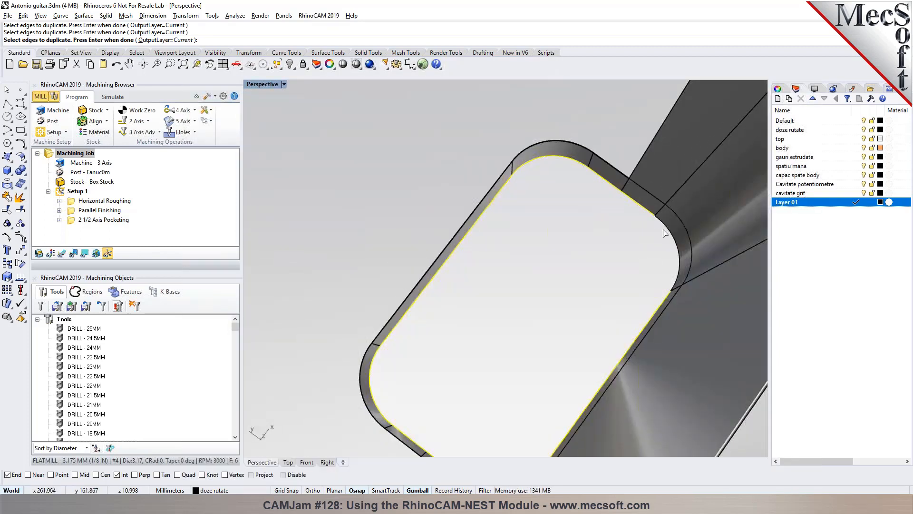
{"action": "key", "text": "Return"}
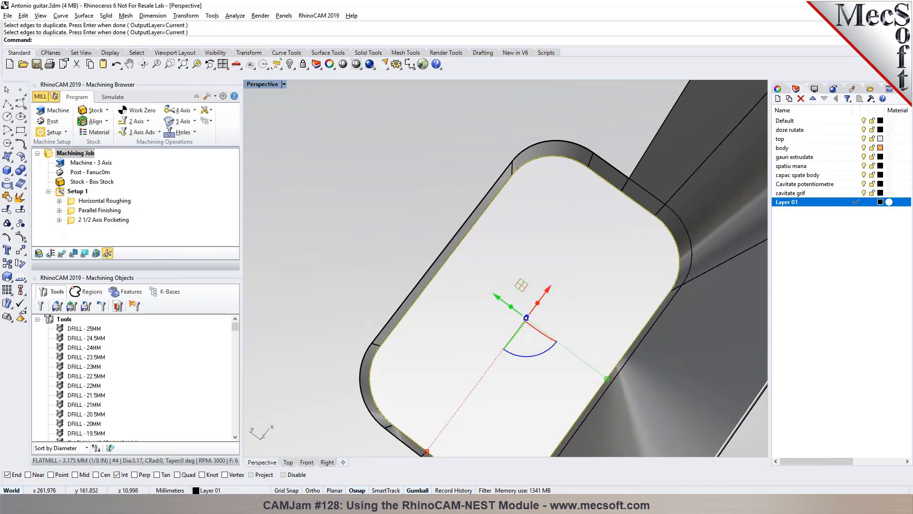
- Join the duplicated recess edges into one closed curve
{"action": "key", "text": "ctrl+j"}
{"action": "scroll", "coordinate": [673, 251], "scroll_direction": "up", "scroll_amount": 2}
{"action": "scroll", "coordinate": [672, 254], "scroll_direction": "down", "scroll_amount": 10}
{"action": "right_click_drag", "start_coordinate": [662, 269], "coordinate": [358, 213]}
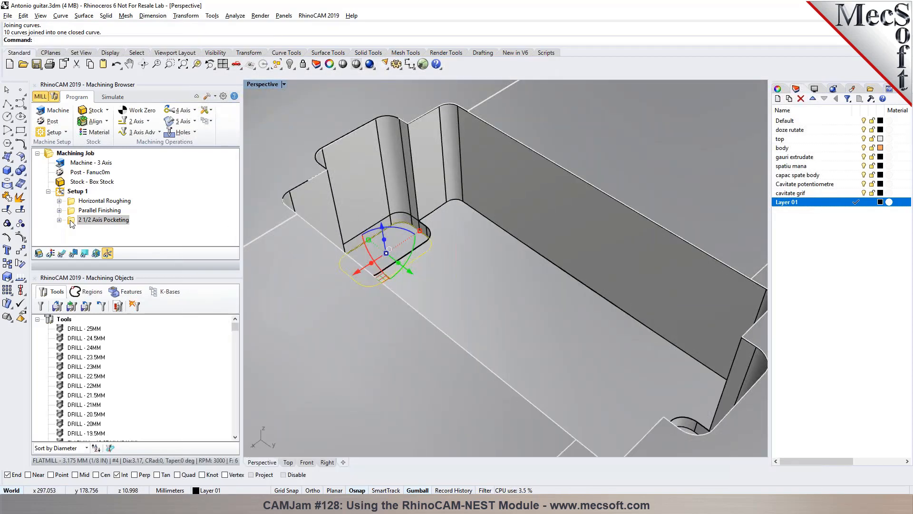
- Replace the pocketing operation's part regions with the joined closed recess curve and generate the toolpath
{"action": "double_click", "coordinate": [80, 221]}
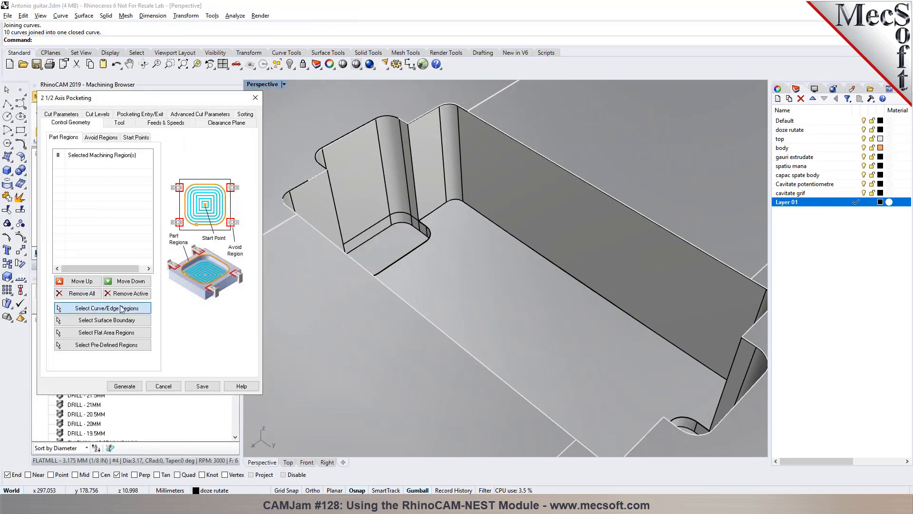
{"action": "left_click", "coordinate": [92, 308]}
{"action": "left_click", "coordinate": [384, 233]}
{"action": "left_click", "coordinate": [412, 256]}
{"action": "key", "text": "Return"}
{"action": "left_click", "coordinate": [126, 386]}
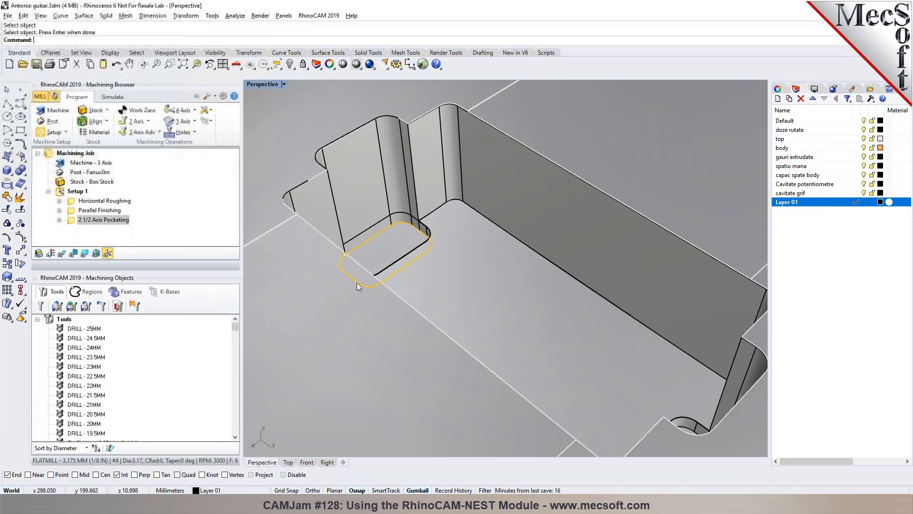
{"action": "scroll", "coordinate": [431, 239], "scroll_direction": "down", "scroll_amount": 5}
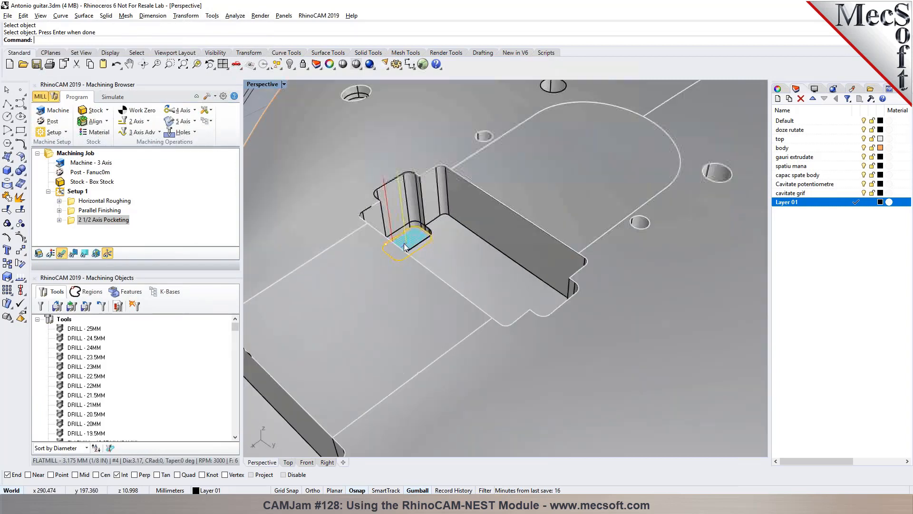
- Simulate the 2 1/2 Axis Pocketing operation on the guitar body stock
{"action": "left_click", "coordinate": [127, 100]}
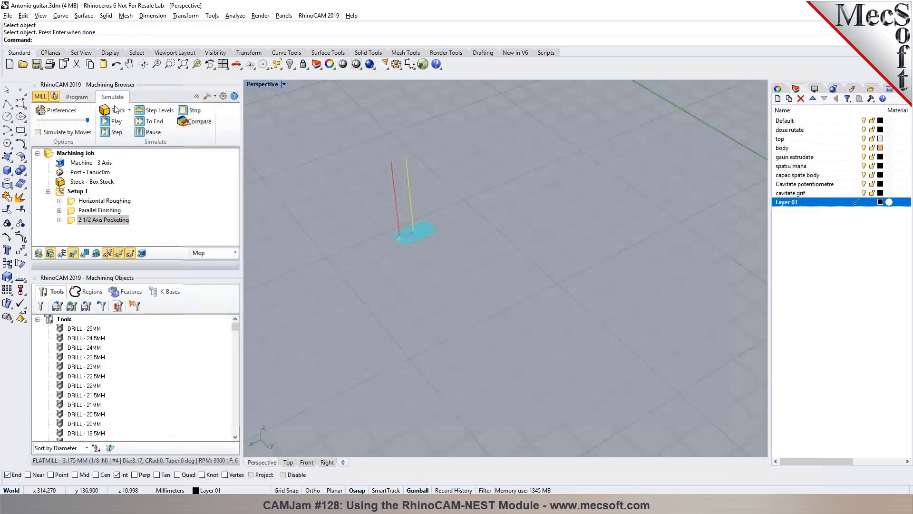
{"action": "left_click", "coordinate": [114, 123]}
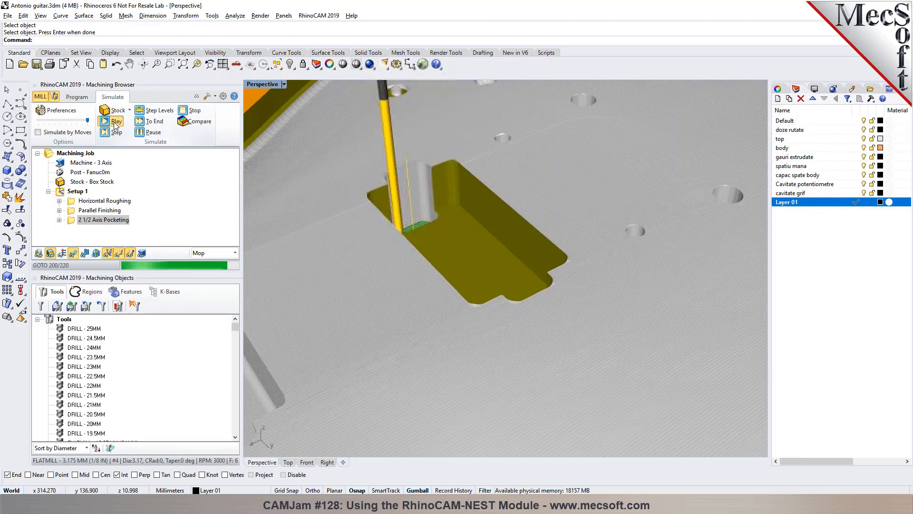
- Inspect the simulated pickup recess and guitar body, then review the available hole-making and 2 Axis machining operations
{"action": "right_click_drag", "start_coordinate": [362, 223], "coordinate": [407, 220]}
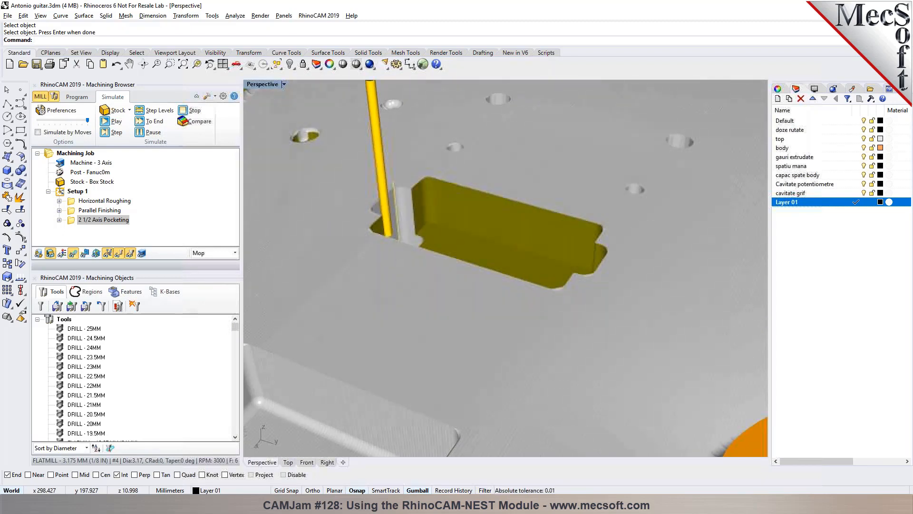
{"action": "left_click", "coordinate": [84, 99]}
{"action": "scroll", "coordinate": [568, 275], "scroll_direction": "down", "scroll_amount": 10}
{"action": "right_click_drag", "start_coordinate": [504, 300], "coordinate": [566, 267]}
{"action": "scroll", "coordinate": [566, 266], "scroll_direction": "up", "scroll_amount": 3}
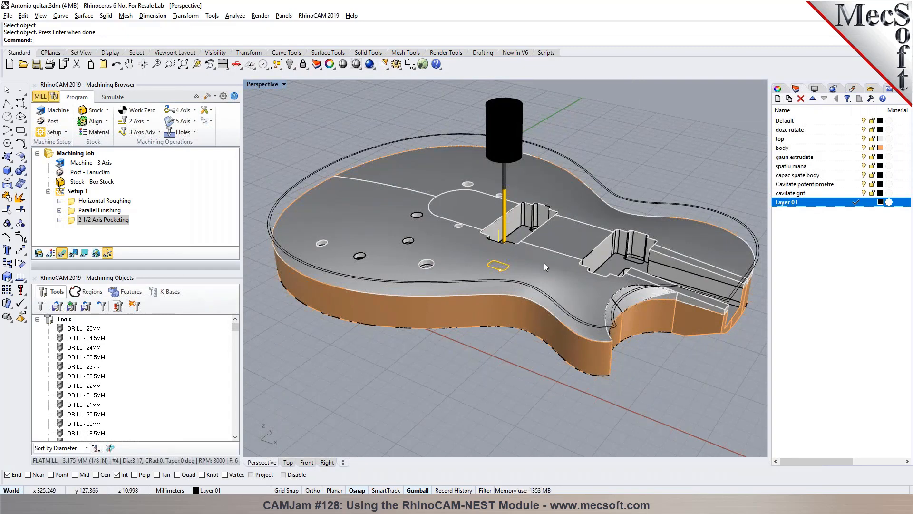
{"action": "mouse_move", "coordinate": [418, 241]}
{"action": "right_mouse_down"}
{"action": "mouse_move", "coordinate": [388, 306]}
{"action": "mouse_move", "coordinate": [424, 271]}
{"action": "mouse_move", "coordinate": [421, 232]}
{"action": "right_mouse_up"}
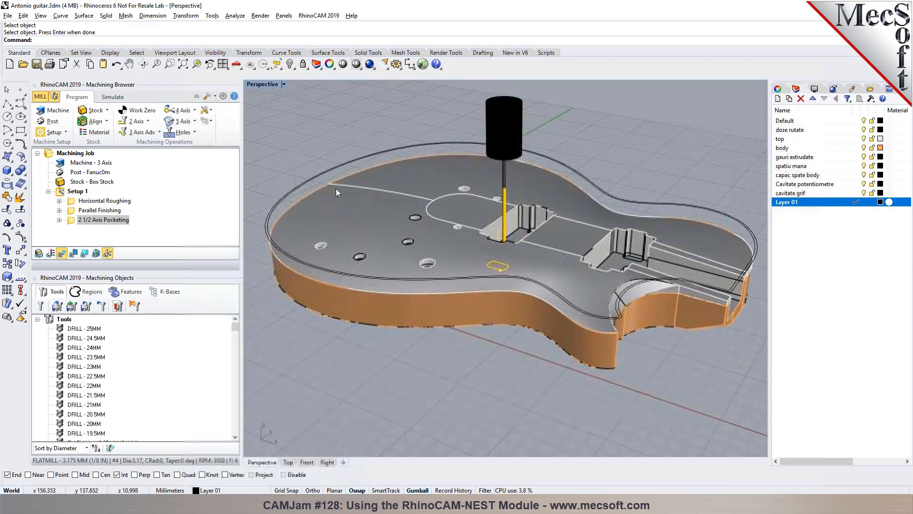
{"action": "left_click", "coordinate": [191, 132]}
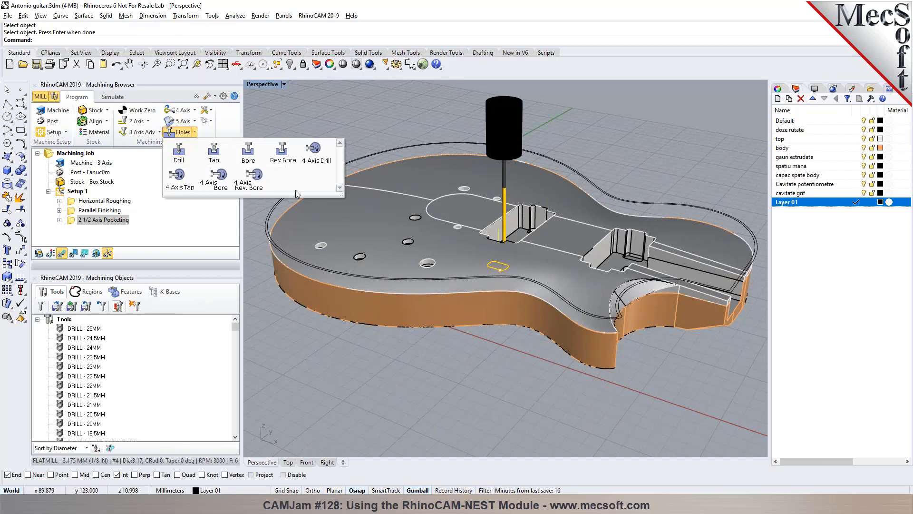
{"action": "left_click", "coordinate": [148, 121]}
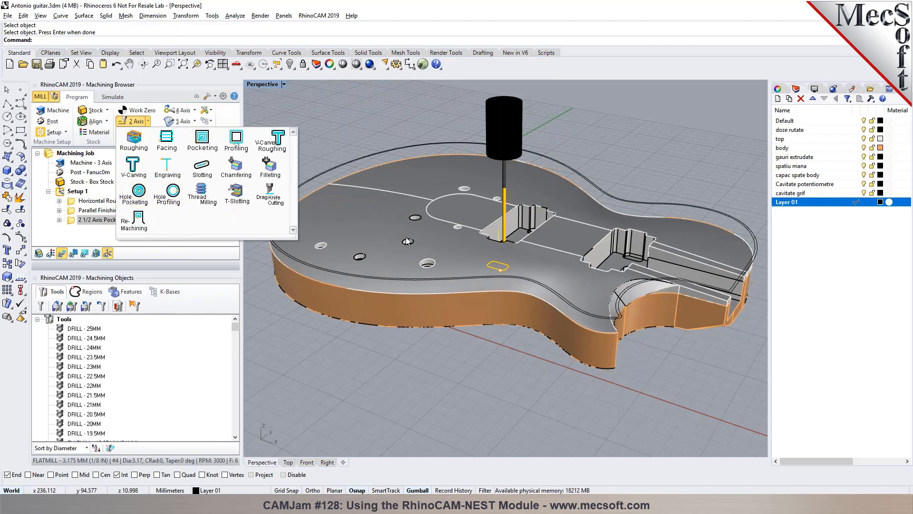
{"action": "left_click", "coordinate": [352, 113]}
{"action": "mouse_move", "coordinate": [402, 269]}
{"action": "right_mouse_down"}
{"action": "mouse_move", "coordinate": [401, 235]}
{"action": "mouse_move", "coordinate": [401, 274]}
{"action": "right_mouse_up"}
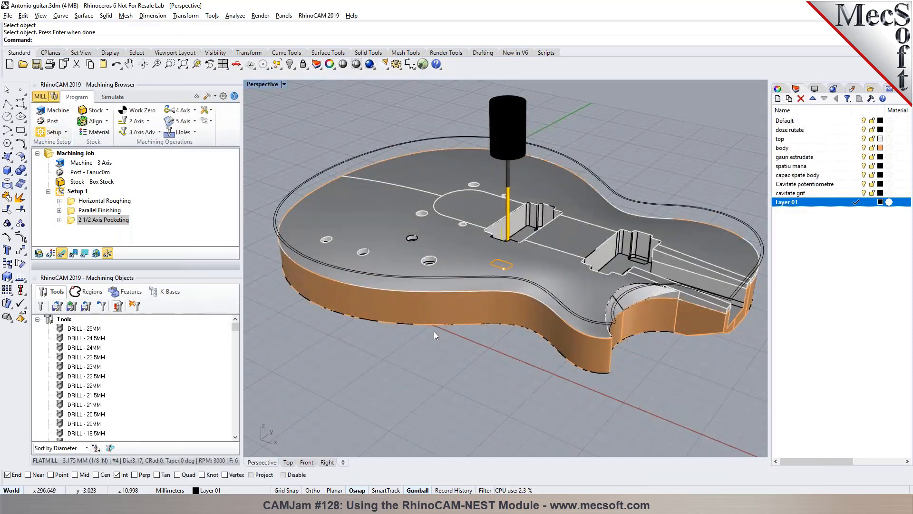
- Create a second setup flipped about the X axis using a 90° spin angle, for machining the guitar body's underside
{"action": "right_click_drag", "start_coordinate": [523, 218], "coordinate": [542, 89]}
{"action": "scroll", "coordinate": [504, 178], "scroll_direction": "down", "scroll_amount": 6}
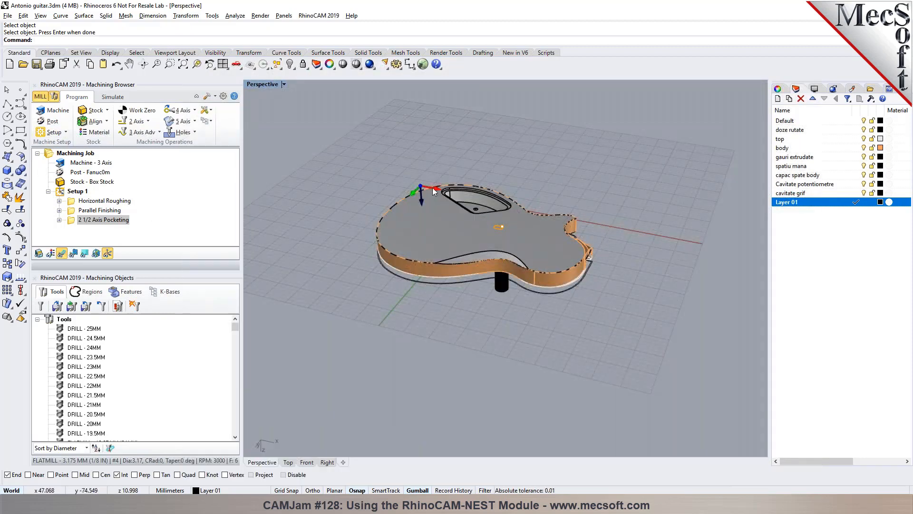
{"action": "right_click_drag", "start_coordinate": [492, 172], "coordinate": [526, 235]}
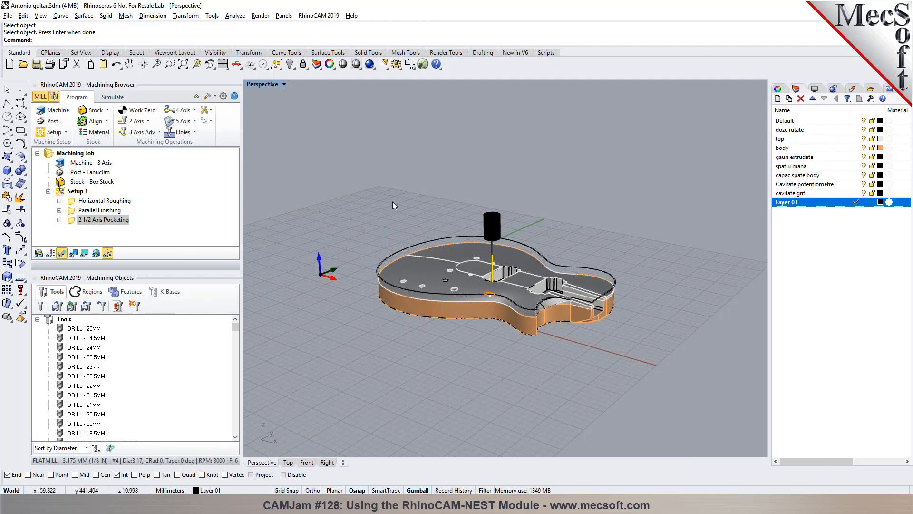
{"action": "left_click", "coordinate": [66, 133]}
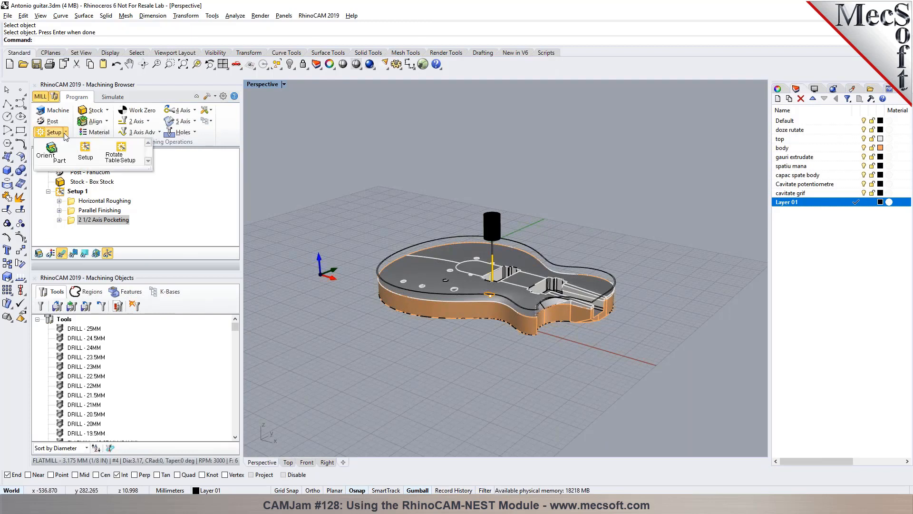
{"action": "left_click", "coordinate": [84, 151]}
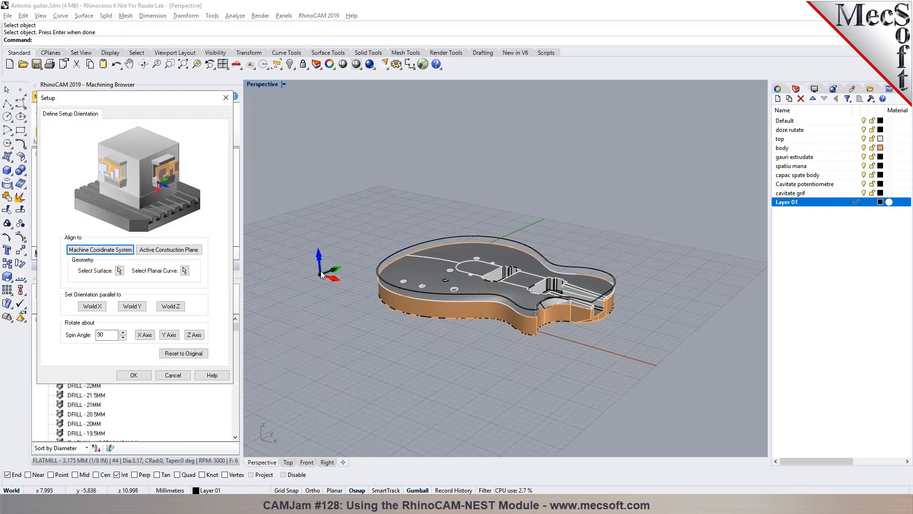
{"action": "left_click", "coordinate": [145, 335]}
{"action": "left_click", "coordinate": [133, 375]}
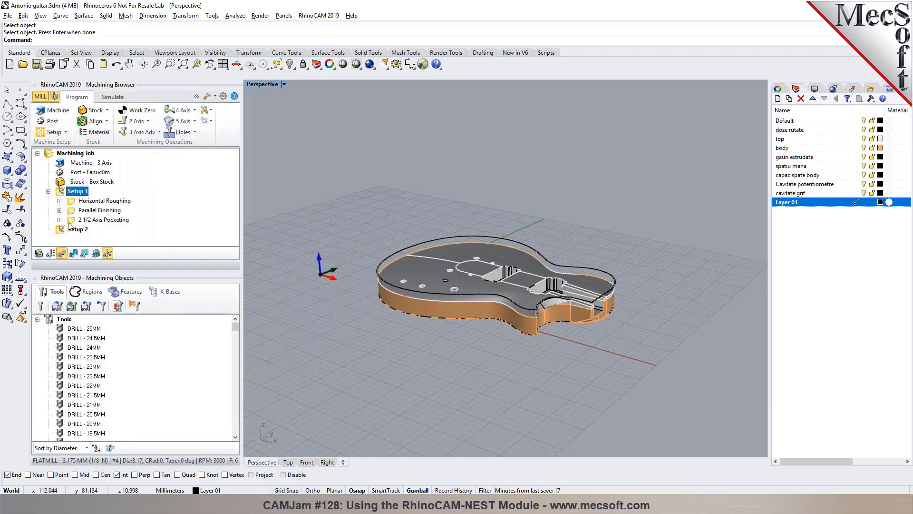
- Copy the Horizontal Roughing operation from Setup 1 into Setup 2
{"action": "right_click_drag", "start_coordinate": [410, 389], "coordinate": [521, 124]}
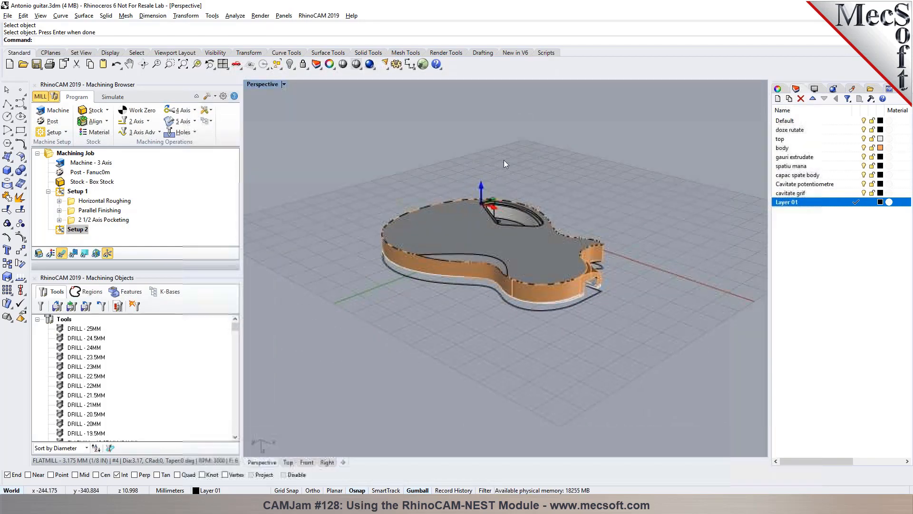
{"action": "scroll", "coordinate": [489, 203], "scroll_direction": "up", "scroll_amount": 5}
{"action": "scroll", "coordinate": [539, 220], "scroll_direction": "down", "scroll_amount": 1}
{"action": "scroll", "coordinate": [539, 220], "scroll_direction": "up", "scroll_amount": 2}
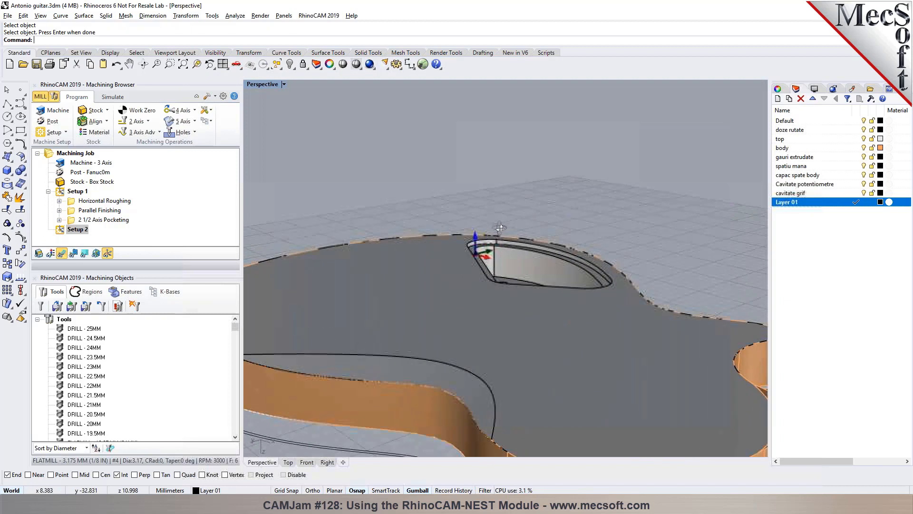
{"action": "scroll", "coordinate": [509, 245], "scroll_direction": "down", "scroll_amount": 6}
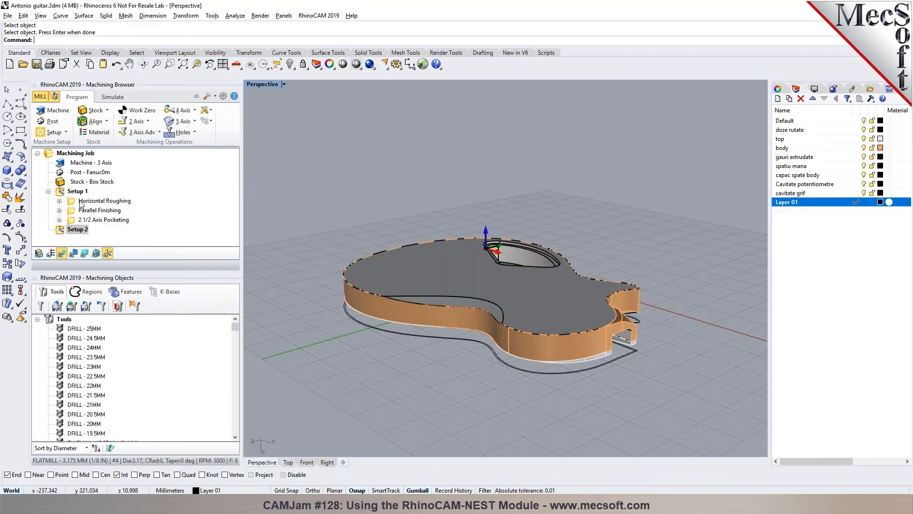
{"action": "left_click", "coordinate": [101, 201]}
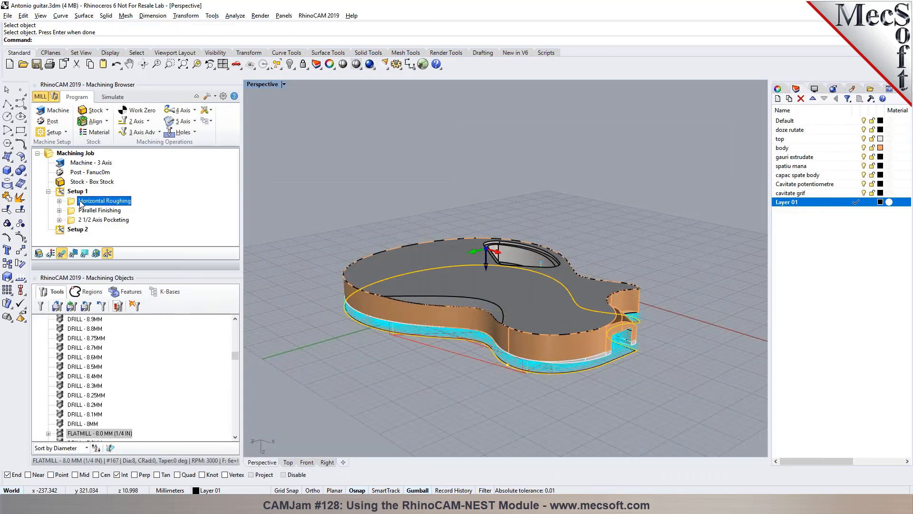
{"action": "left_click", "coordinate": [77, 230]}
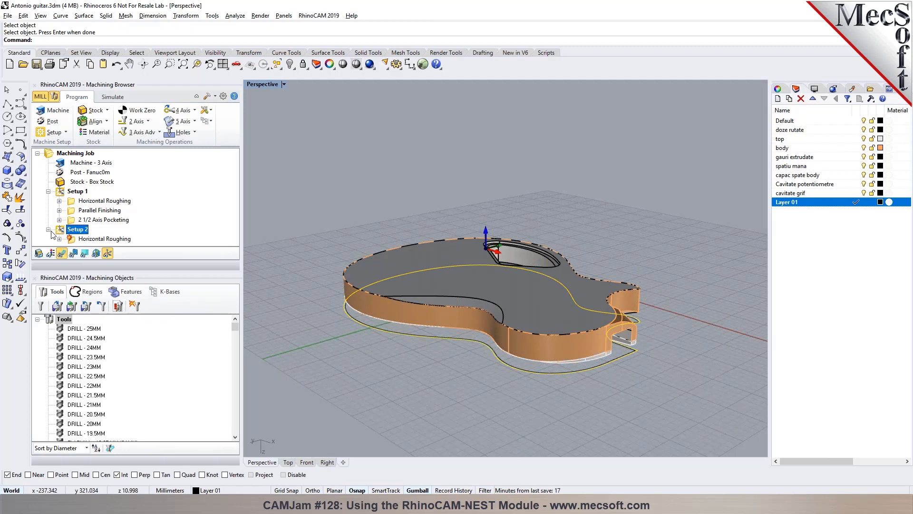
- Set Setup 2's work zero to the stock box at Highest Z, South West corner, and generate it
{"action": "left_click", "coordinate": [137, 110]}
{"action": "left_click", "coordinate": [90, 216]}
{"action": "left_click", "coordinate": [70, 279]}
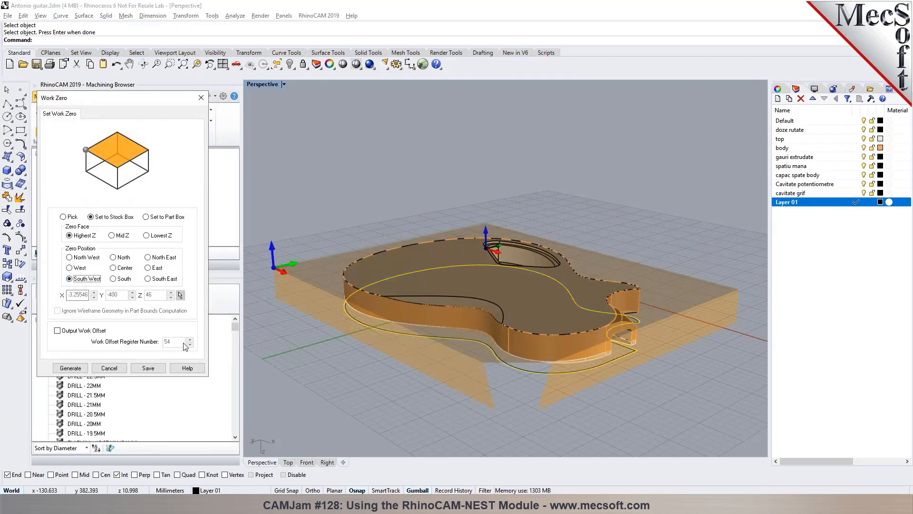
{"action": "left_click", "coordinate": [70, 368]}
- Regenerate the copied Horizontal Roughing toolpath under Setup 2
{"action": "scroll", "coordinate": [516, 222], "scroll_direction": "up", "scroll_amount": 10}
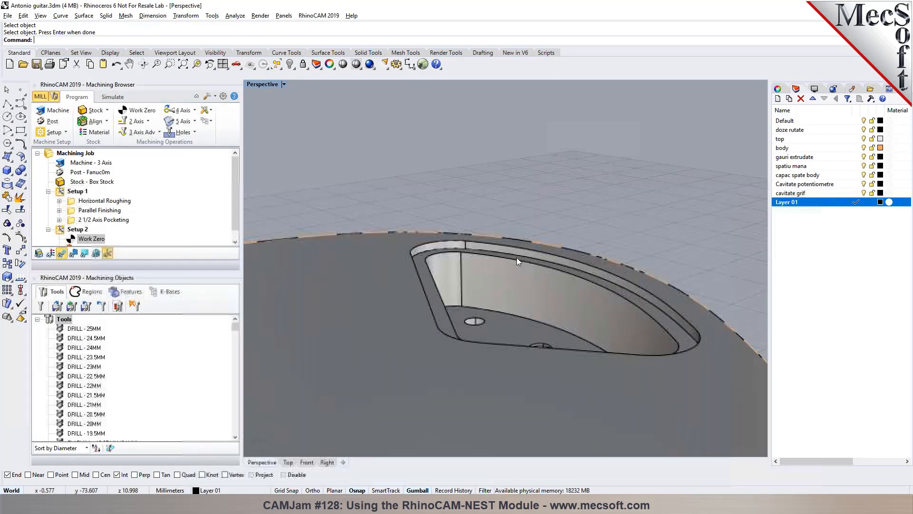
{"action": "scroll", "coordinate": [503, 342], "scroll_direction": "down", "scroll_amount": 10}
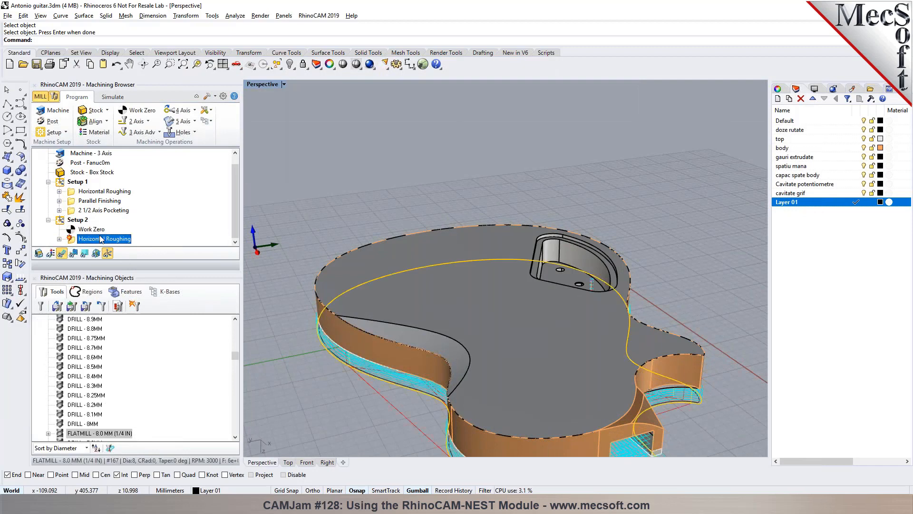
{"action": "right_click", "coordinate": [76, 240]}
{"action": "left_click", "coordinate": [82, 241]}
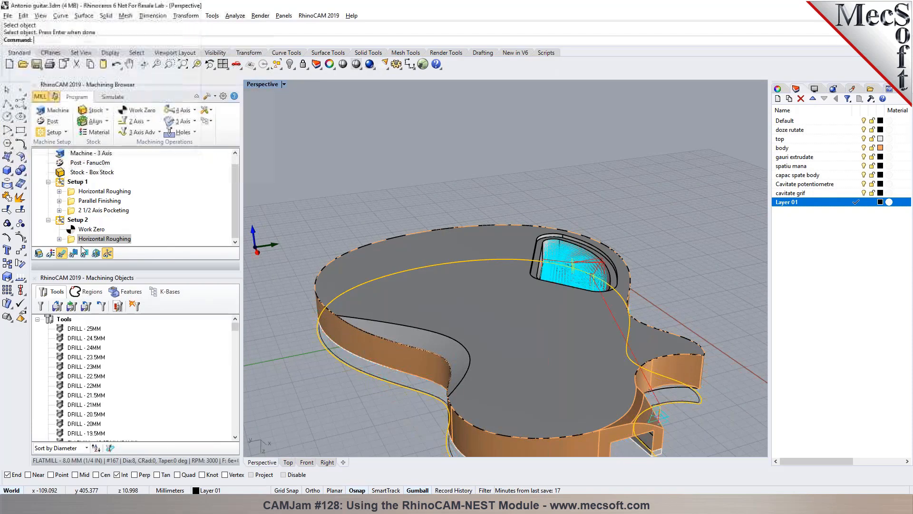
- Simulate Setup 2's Horizontal Roughing operation and inspect the cut control cavity in the stock
{"action": "left_click", "coordinate": [114, 97]}
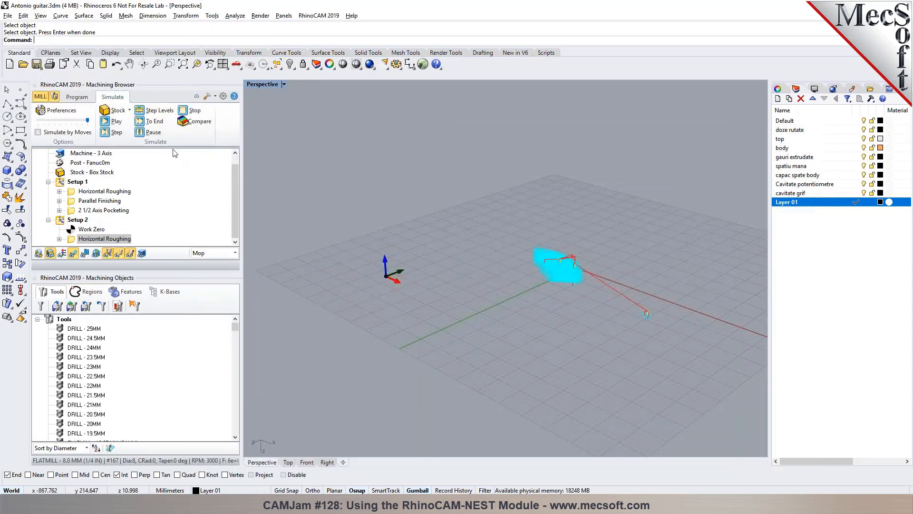
{"action": "left_click", "coordinate": [111, 124]}
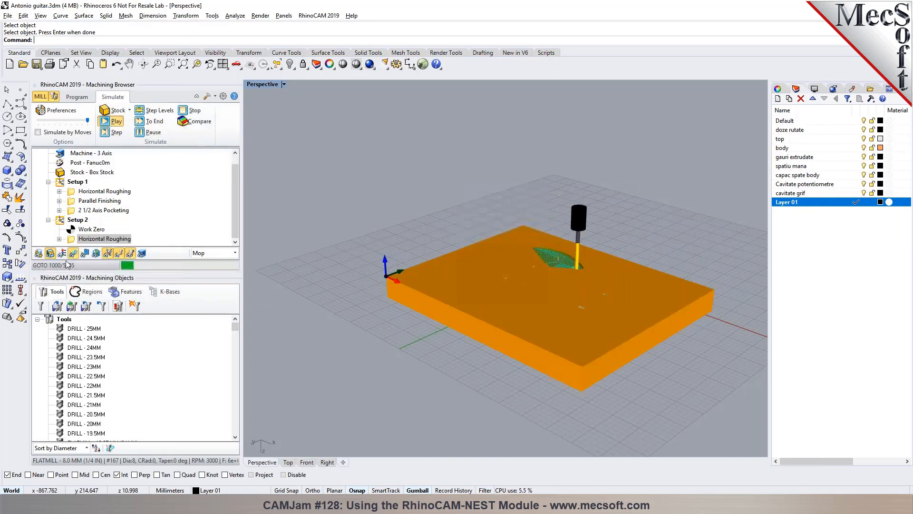
{"action": "right_click_drag", "start_coordinate": [476, 224], "coordinate": [476, 333]}
{"action": "scroll", "coordinate": [554, 284], "scroll_direction": "up", "scroll_amount": 6}
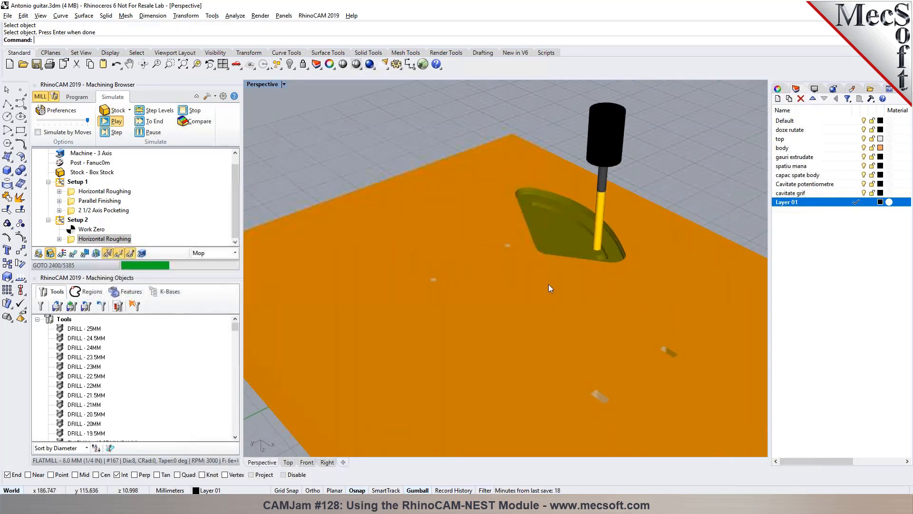
{"action": "scroll", "coordinate": [545, 284], "scroll_direction": "down", "scroll_amount": 5}
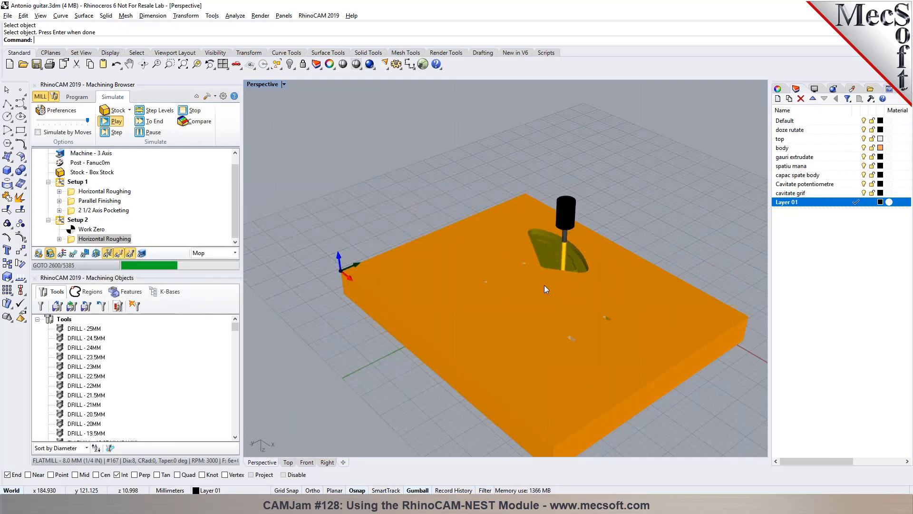
{"action": "right_click_drag", "start_coordinate": [544, 289], "coordinate": [427, 346]}
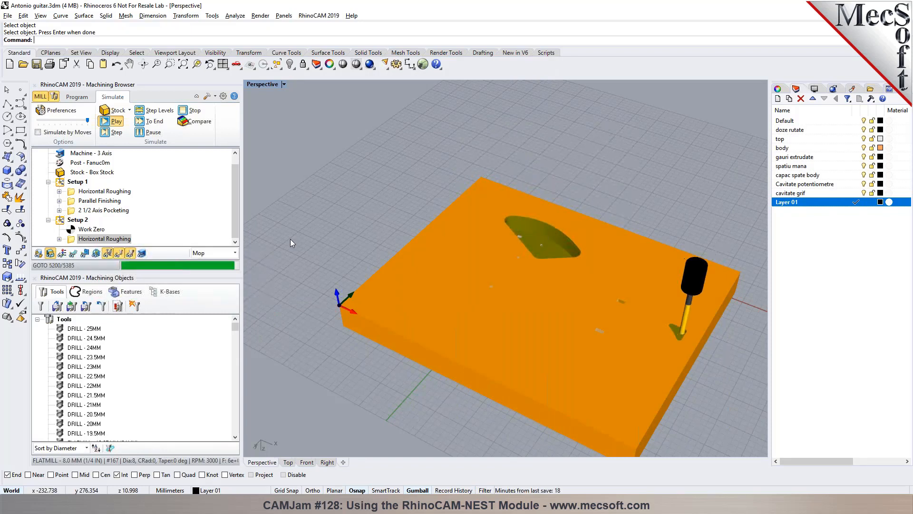
{"action": "right_click_drag", "start_coordinate": [550, 290], "coordinate": [579, 265]}
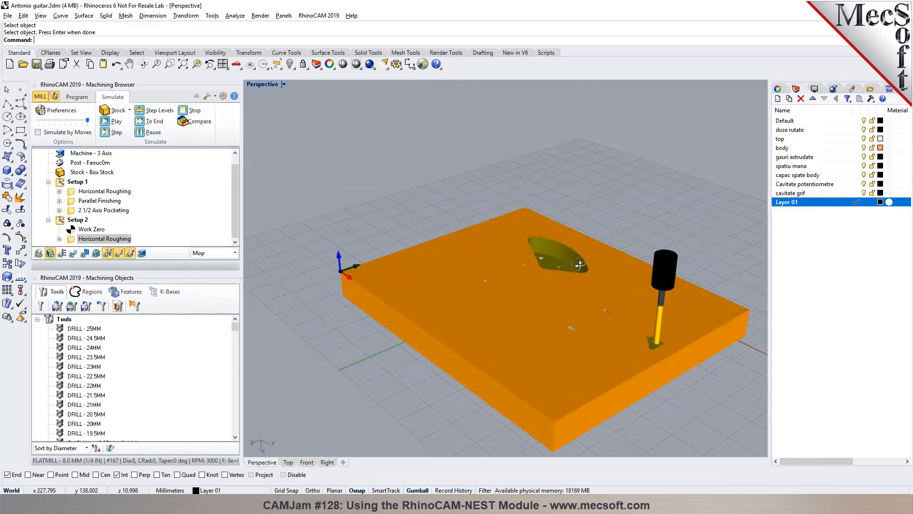
- Start a 3D Offset Pocketing operation in Setup 2 and remove all its existing part regions
{"action": "left_click", "coordinate": [77, 97]}
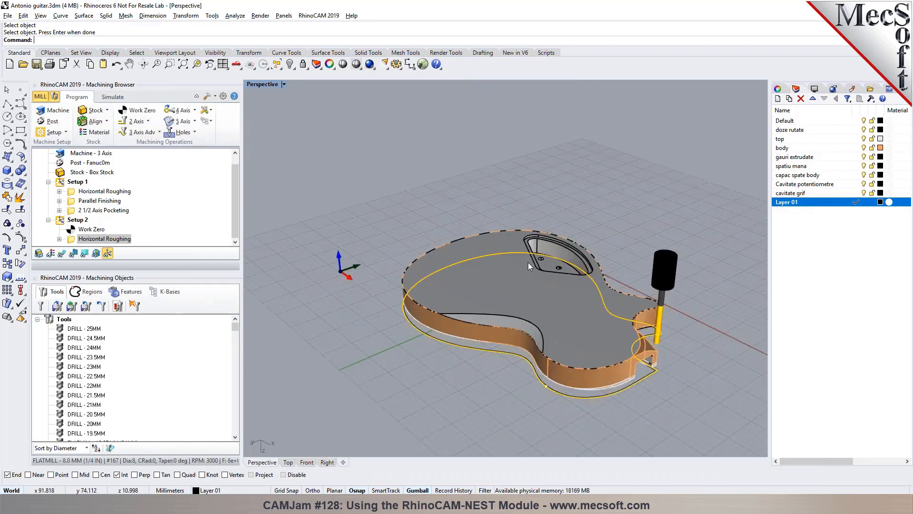
{"action": "scroll", "coordinate": [497, 300], "scroll_direction": "up", "scroll_amount": 1}
{"action": "scroll", "coordinate": [533, 318], "scroll_direction": "down", "scroll_amount": 2}
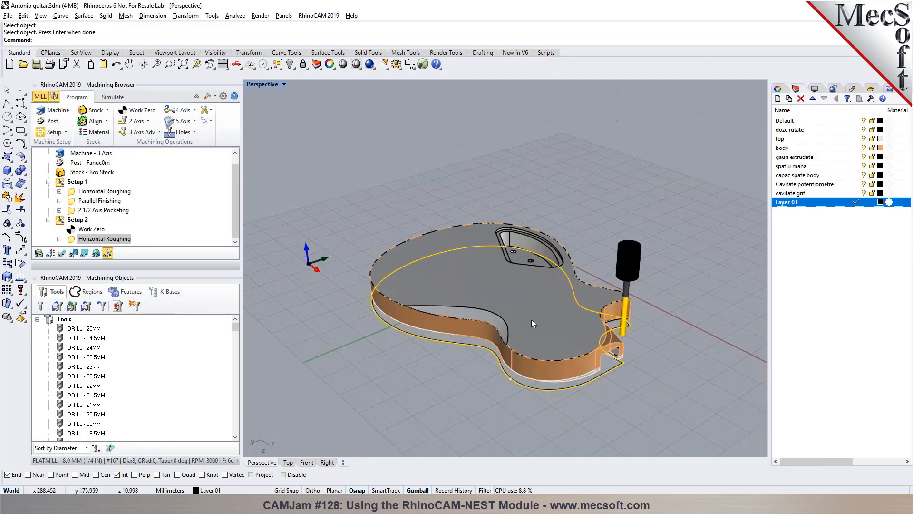
{"action": "scroll", "coordinate": [326, 292], "scroll_direction": "up", "scroll_amount": 1}
{"action": "left_click", "coordinate": [148, 133]}
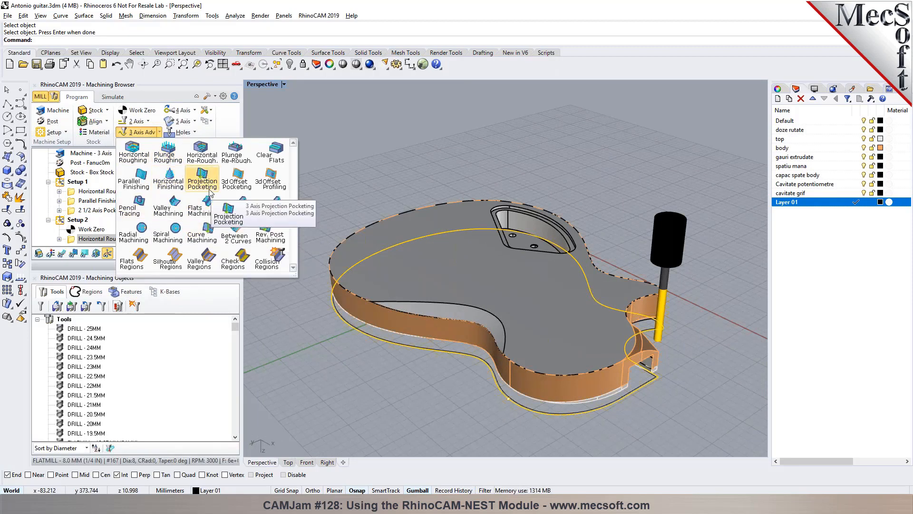
{"action": "left_click", "coordinate": [233, 183]}
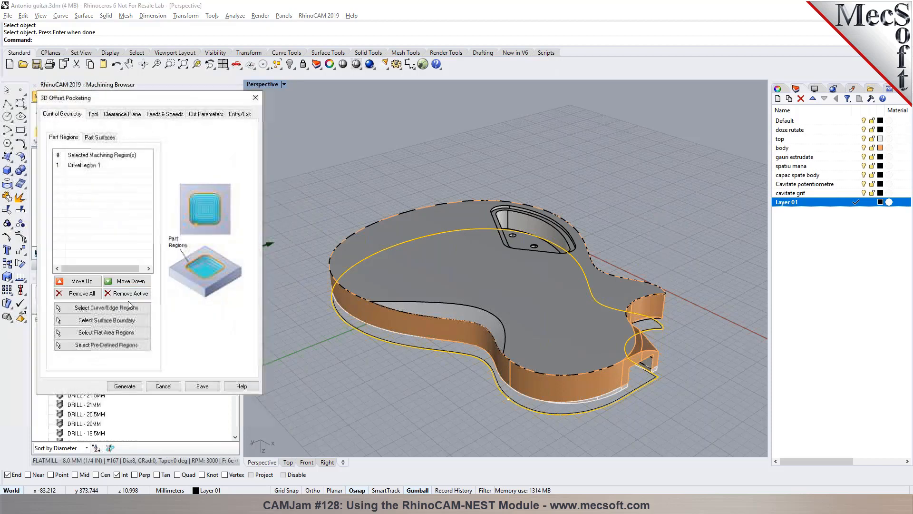
{"action": "left_click", "coordinate": [89, 294]}
- Select the edges bounding the curved contour relief on the body's underside as the 3D Offset Pocketing part regions
{"action": "left_click", "coordinate": [106, 308]}
{"action": "scroll", "coordinate": [370, 308], "scroll_direction": "up", "scroll_amount": 3}
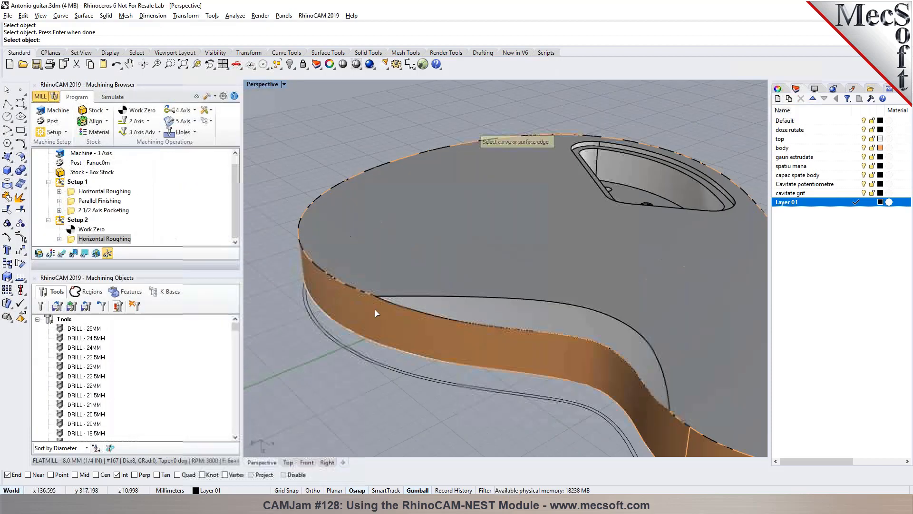
{"action": "left_click", "coordinate": [401, 309]}
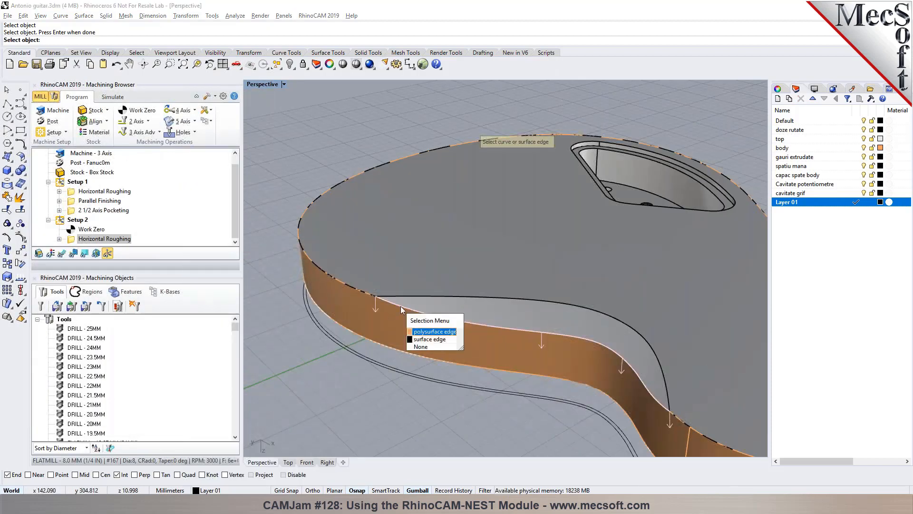
{"action": "left_click", "coordinate": [419, 332]}
{"action": "left_click", "coordinate": [425, 307]}
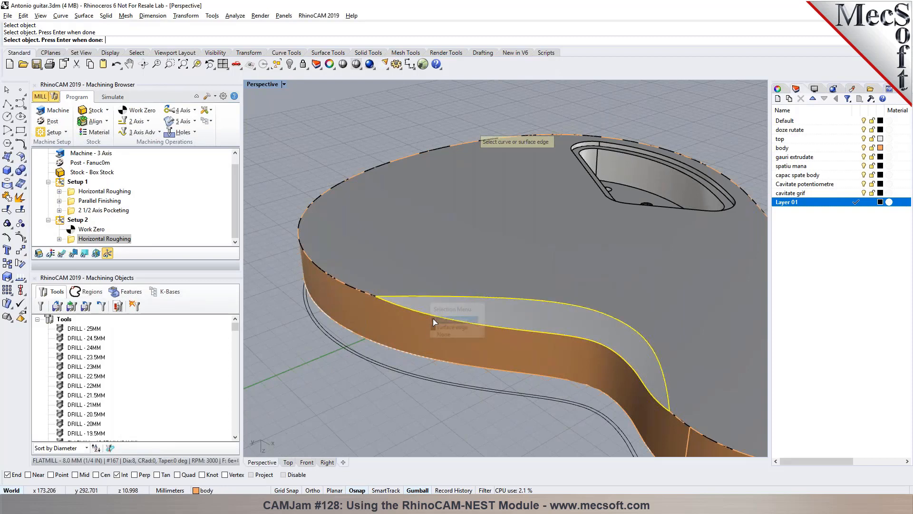
{"action": "left_click", "coordinate": [433, 319]}
{"action": "key", "text": "Return"}
- Assign the BALLMILL-6.0 MM tool to the 3D Offset Pocketing operation
{"action": "left_click", "coordinate": [92, 114]}
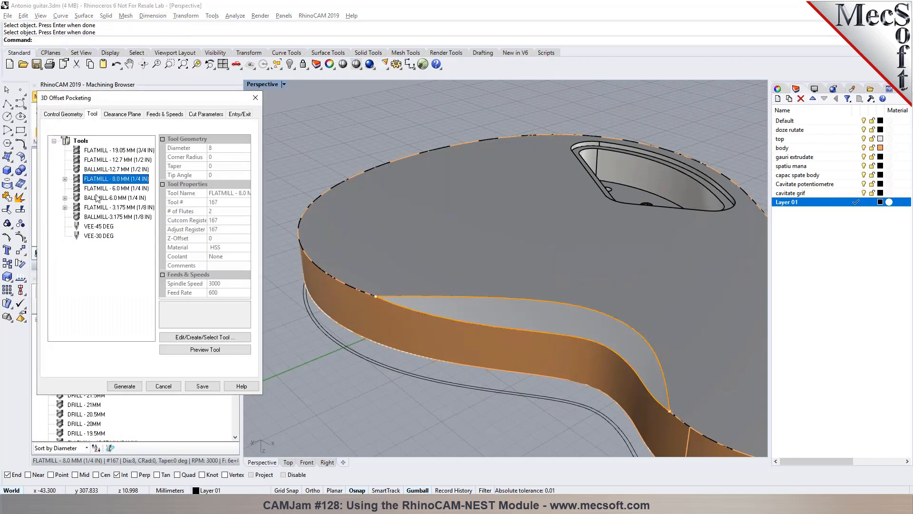
{"action": "left_click", "coordinate": [117, 198]}
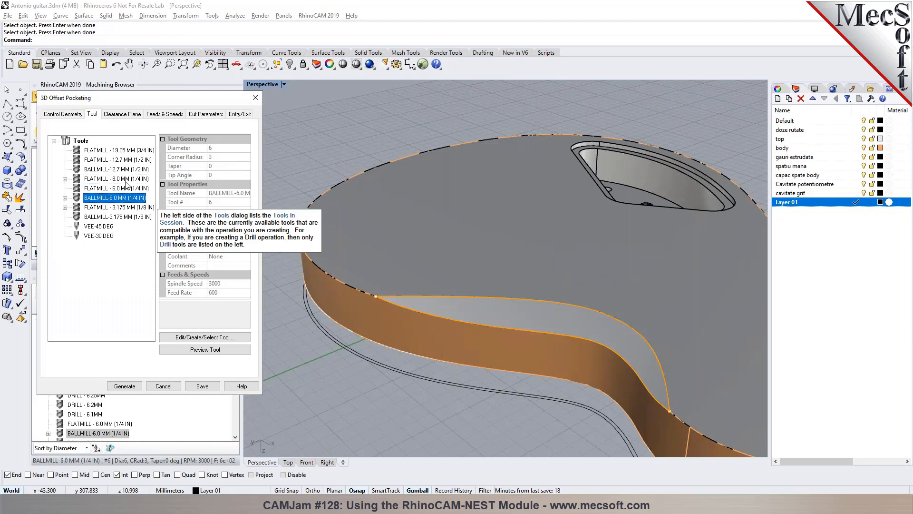
- Set the 3D Offset Pocketing stepover to 10% of the tool diameter and generate the toolpath
{"action": "left_click", "coordinate": [198, 116]}
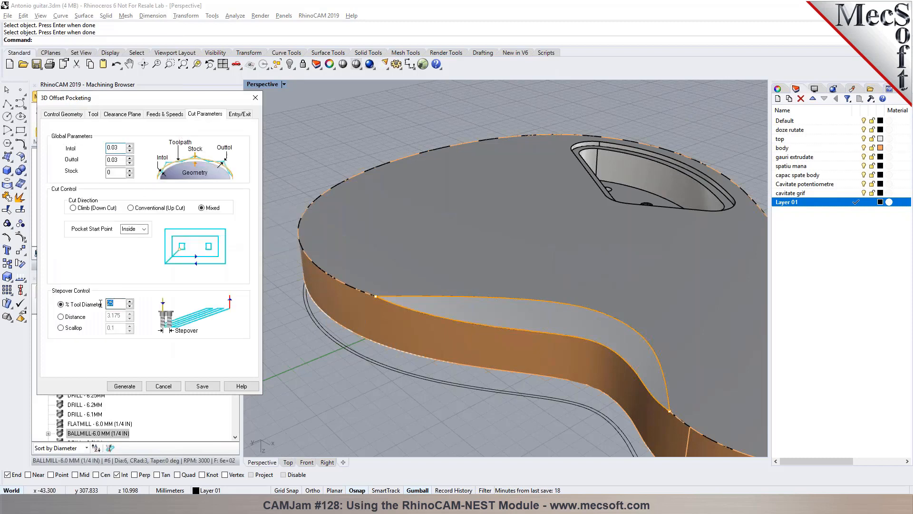
{"action": "type", "text": "10"}
{"action": "left_click", "coordinate": [124, 387]}
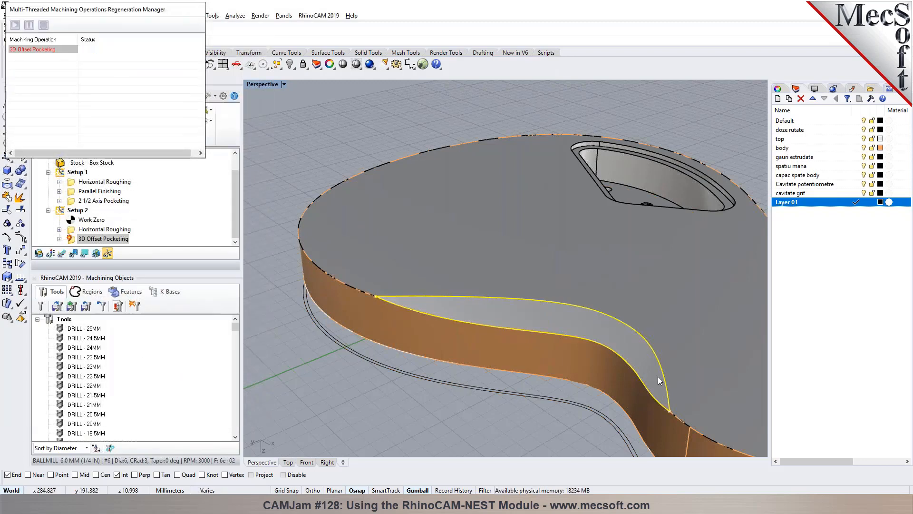
{"action": "left_click", "coordinate": [60, 257]}
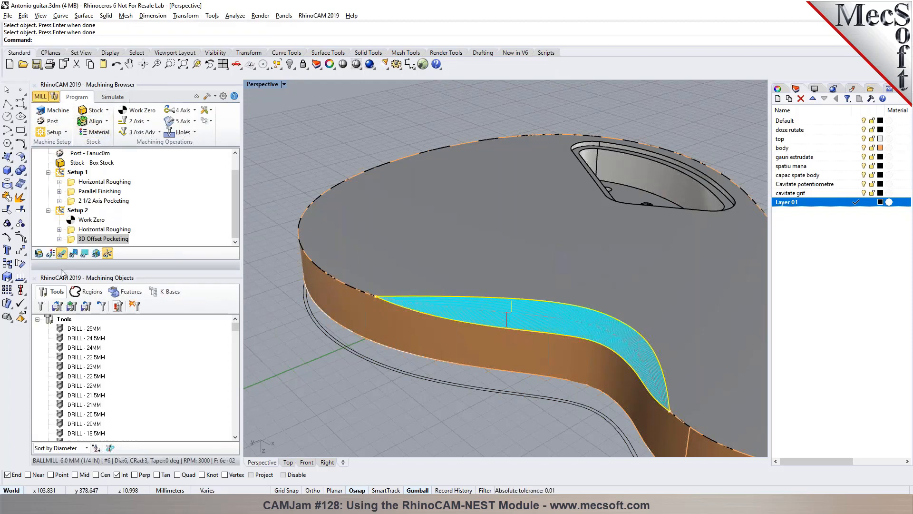
- Simulate the 3D Offset Pocketing operation and inspect the curved relief cut into the stock
{"action": "left_click", "coordinate": [112, 97]}
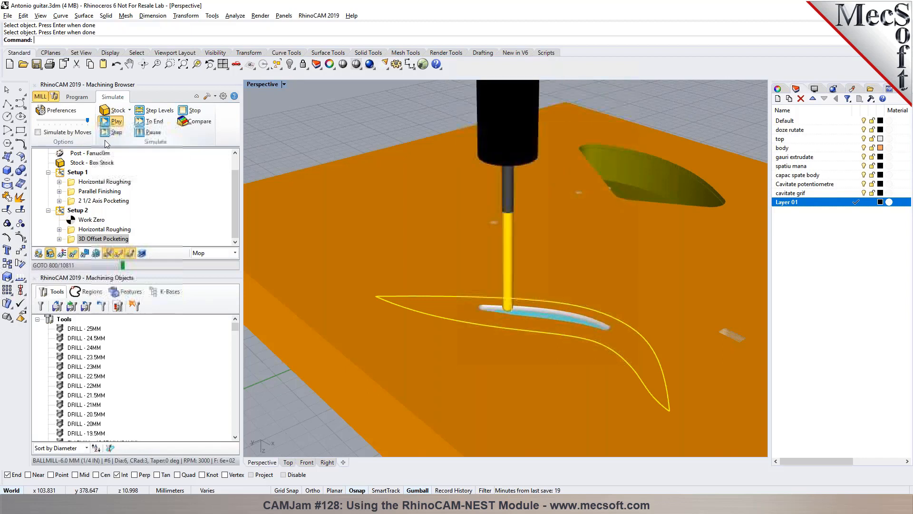
{"action": "right_click_drag", "start_coordinate": [504, 305], "coordinate": [398, 356]}
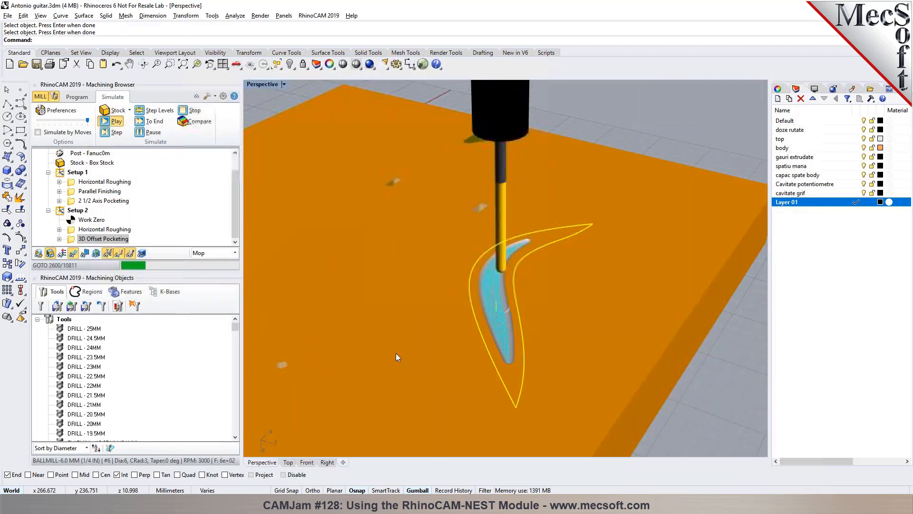
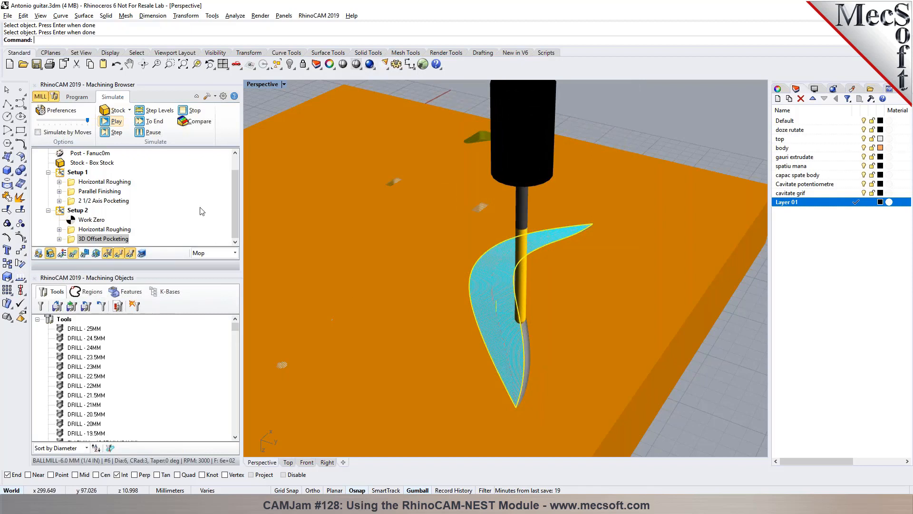
{"action": "left_click", "coordinate": [77, 97]}
- Start a 2 1/2 Axis Profiling operation in Setup 2 and select the outer edges of the control cavity's recessed ledge as part regions
{"action": "right_click_drag", "start_coordinate": [421, 220], "coordinate": [519, 208]}
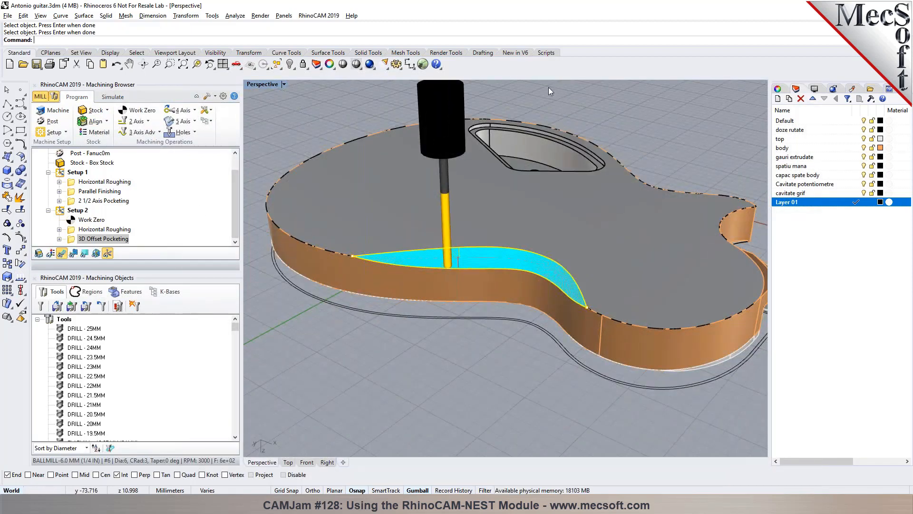
{"action": "scroll", "coordinate": [538, 130], "scroll_direction": "up", "scroll_amount": 5}
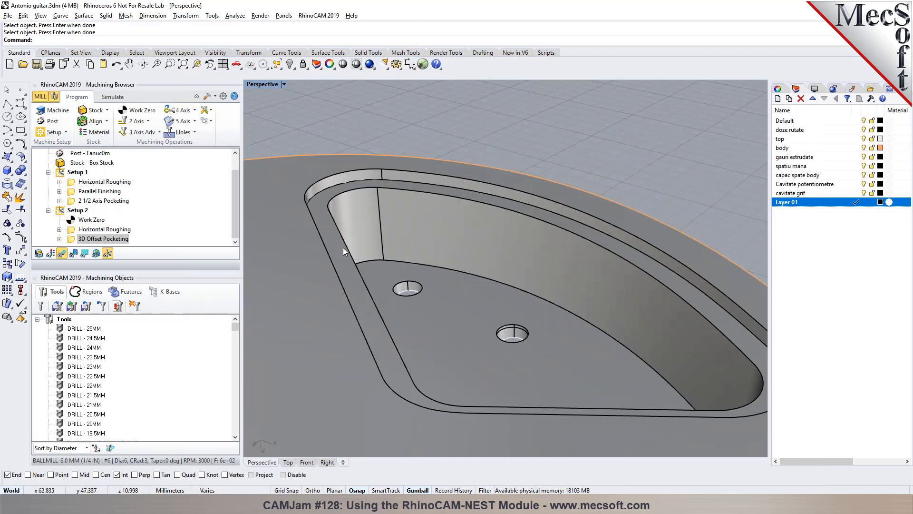
{"action": "left_click", "coordinate": [148, 121]}
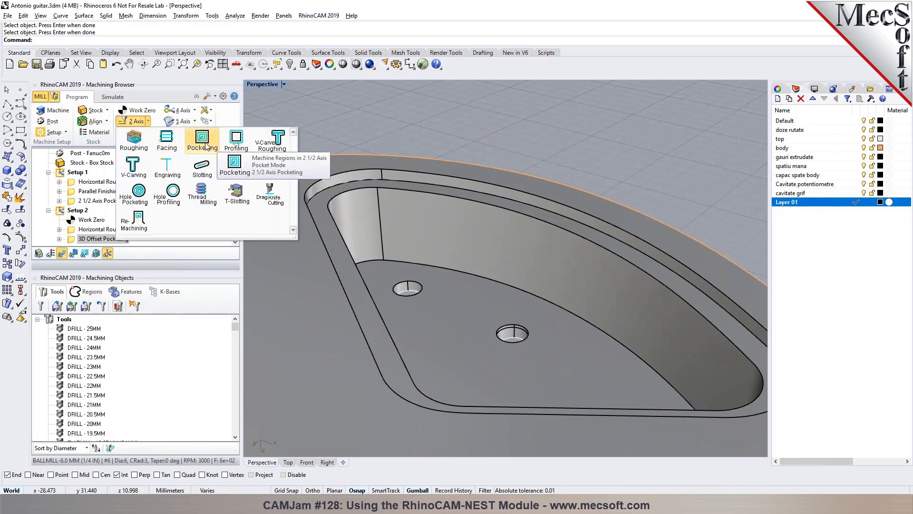
{"action": "left_click", "coordinate": [236, 140]}
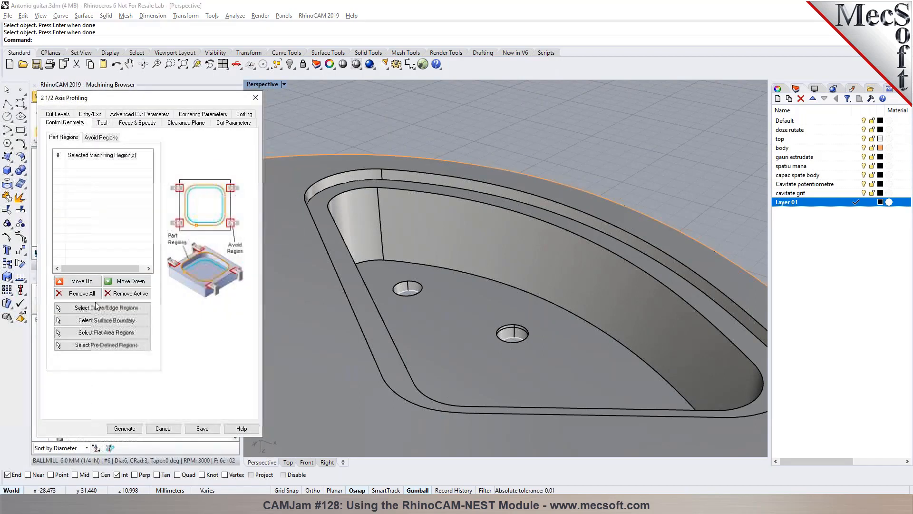
{"action": "left_click", "coordinate": [95, 308]}
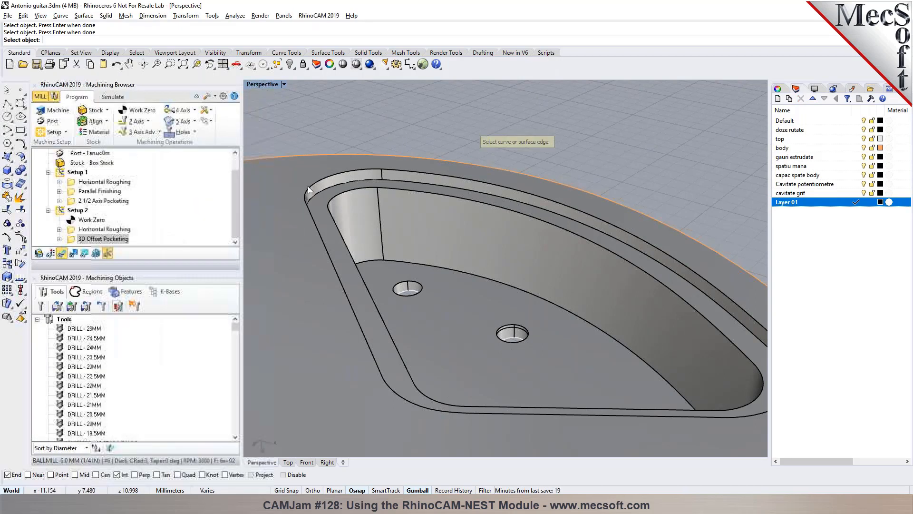
{"action": "left_click", "coordinate": [338, 188]}
{"action": "left_click", "coordinate": [364, 211]}
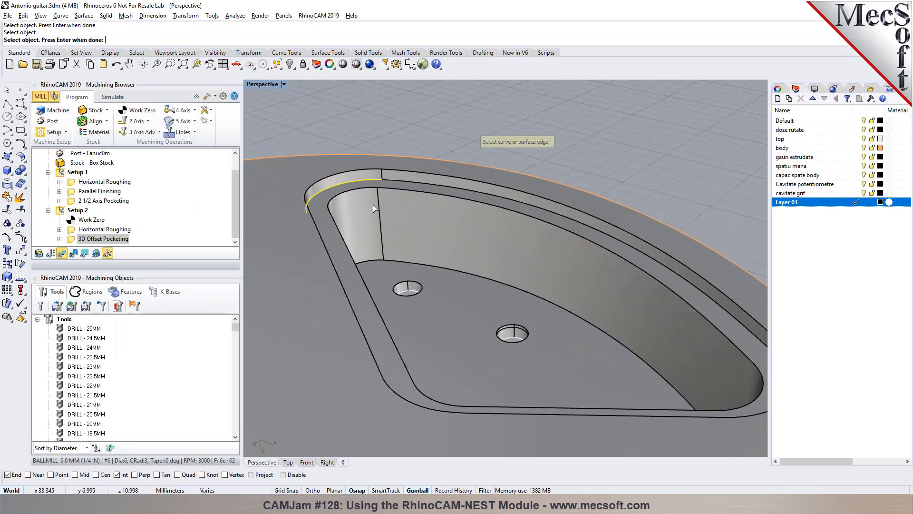
{"action": "left_click", "coordinate": [394, 182]}
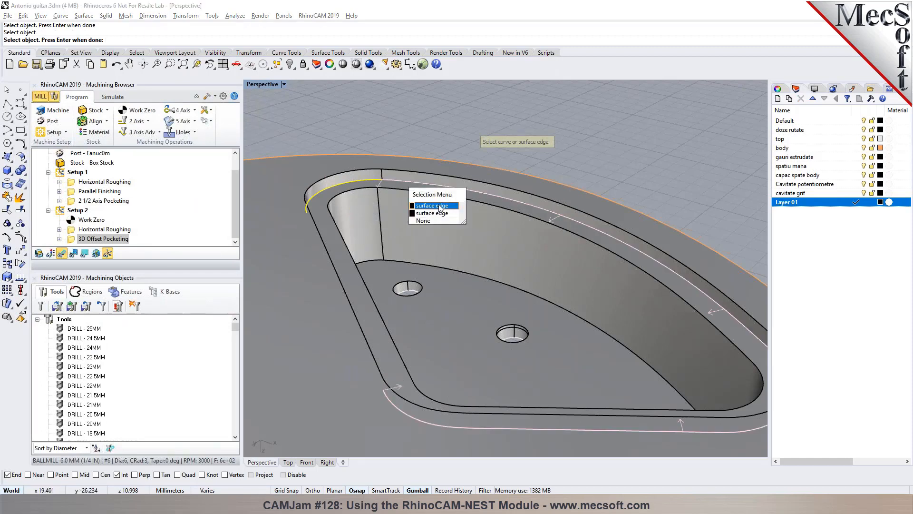
{"action": "left_click", "coordinate": [430, 211]}
{"action": "right_click_drag", "start_coordinate": [458, 248], "coordinate": [530, 222]}
{"action": "left_click", "coordinate": [514, 170]}
{"action": "left_click", "coordinate": [536, 196]}
{"action": "key", "text": "Return"}
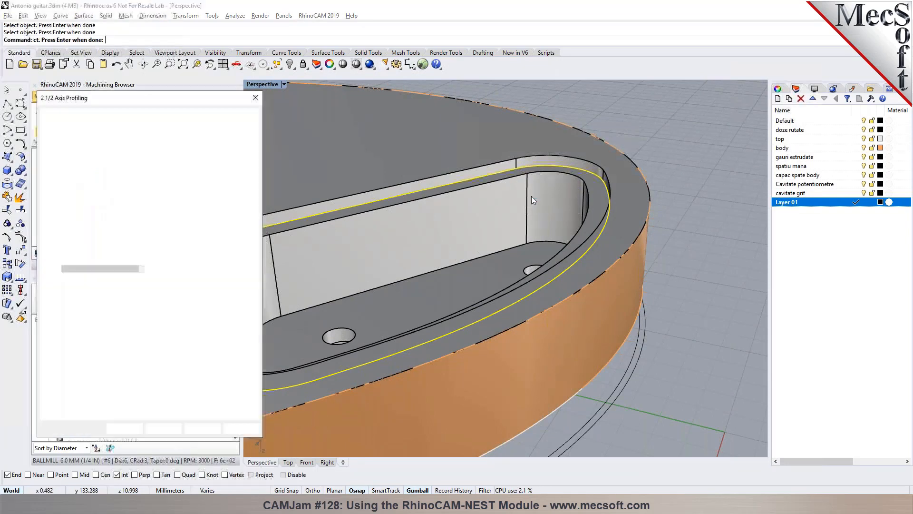
- Assign the FLATMILL - 8.0 MM tool to the cavity ledge's 2 1/2 Axis Profiling operation
{"action": "left_click", "coordinate": [101, 122]}
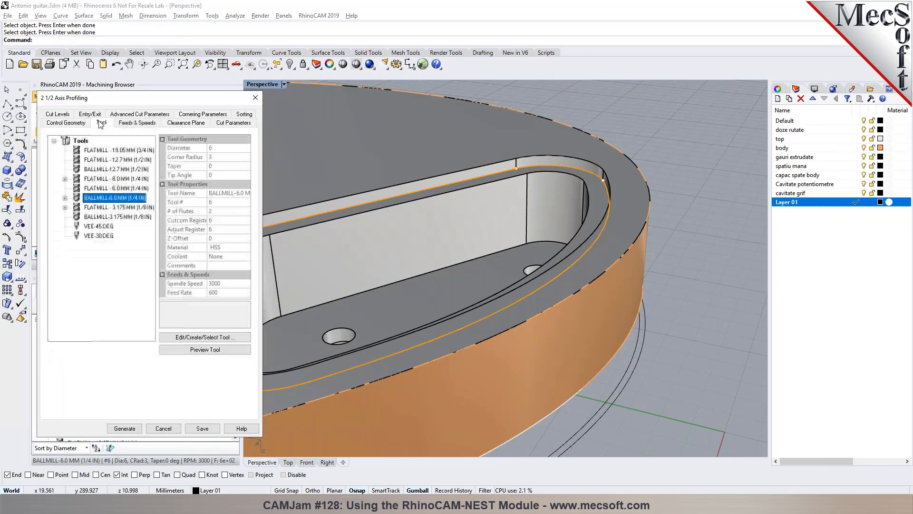
{"action": "left_click", "coordinate": [112, 180]}
{"action": "left_click", "coordinate": [73, 117]}
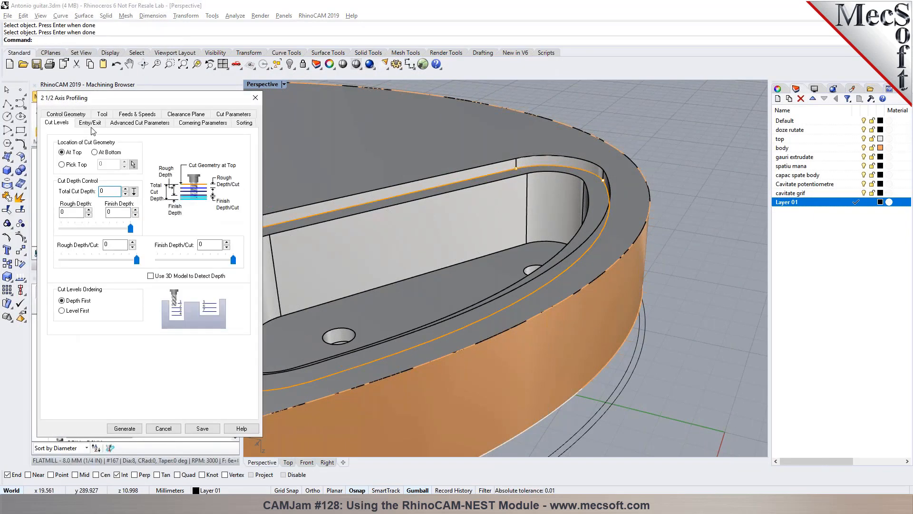
{"action": "left_click", "coordinate": [90, 123]}
{"action": "left_click", "coordinate": [141, 141]}
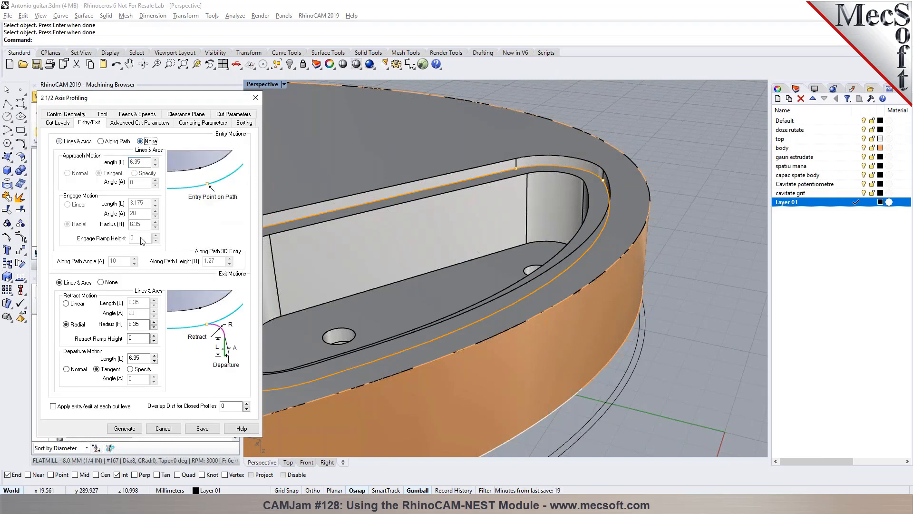
{"action": "left_click", "coordinate": [101, 283]}
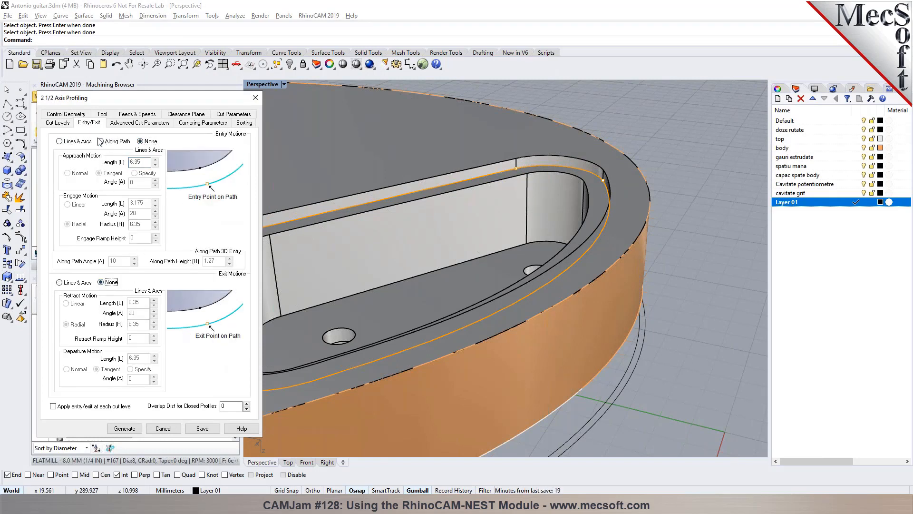
{"action": "left_click", "coordinate": [60, 142]}
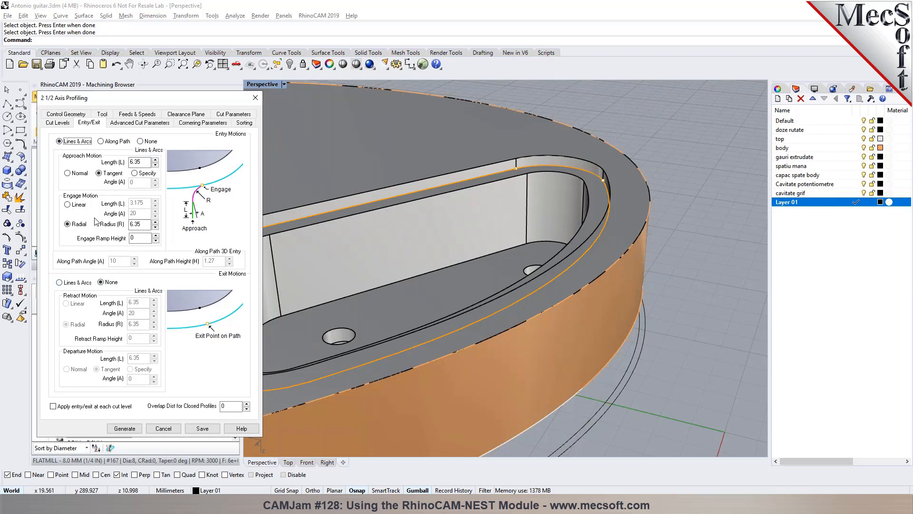
{"action": "left_click", "coordinate": [75, 282]}
- Set the profiling operation's cut geometry location to At Bottom and generate the ledge toolpath
{"action": "left_click", "coordinate": [57, 123]}
{"action": "left_click", "coordinate": [104, 152]}
{"action": "left_click", "coordinate": [119, 430]}
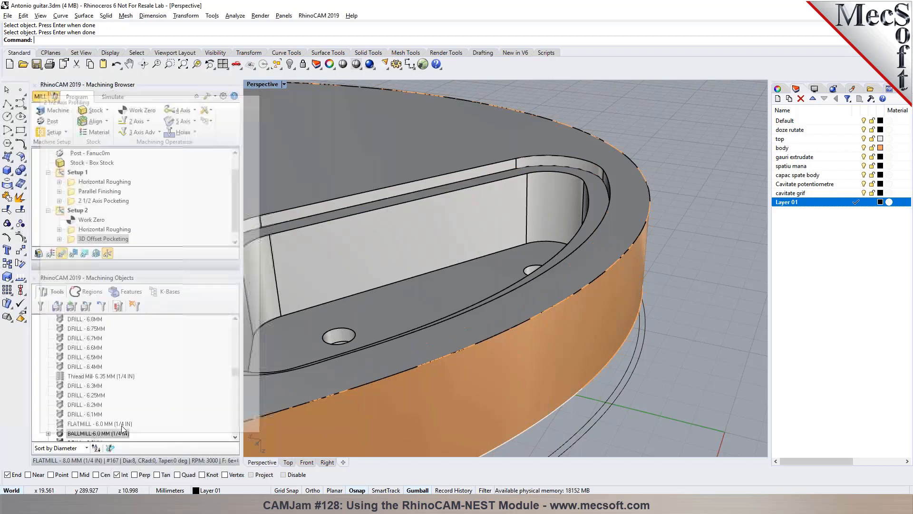
- Simulate the cavity ledge's 2 1/2 Axis Profiling operation and inspect the ledge cut in the stock
{"action": "scroll", "coordinate": [497, 245], "scroll_direction": "down", "scroll_amount": 2}
{"action": "left_click", "coordinate": [113, 97]}
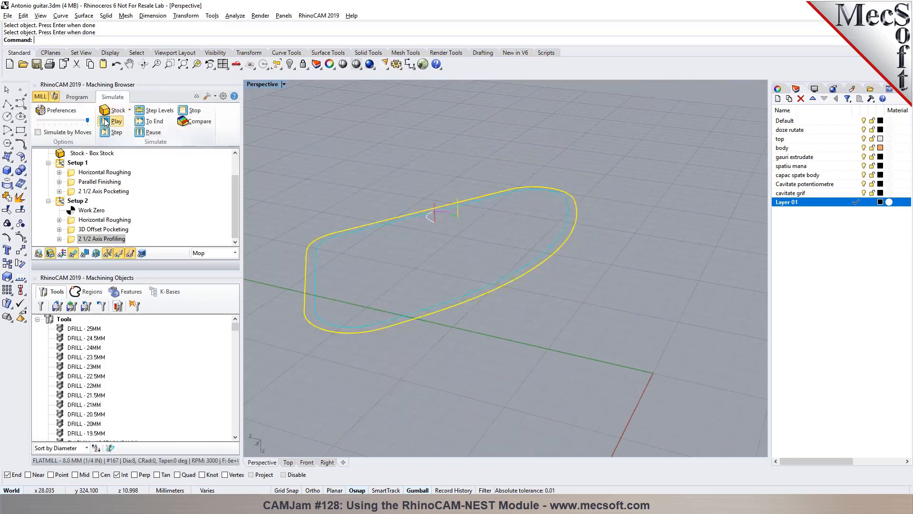
{"action": "left_click", "coordinate": [105, 121]}
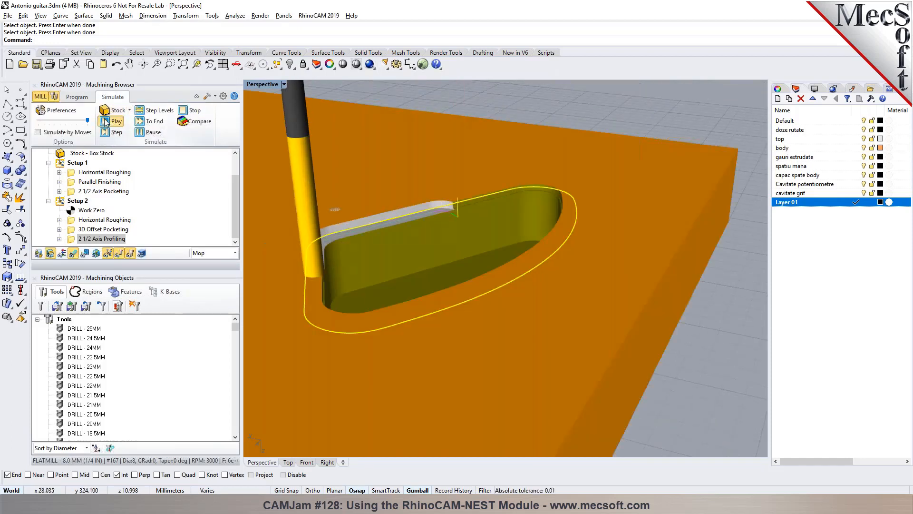
{"action": "right_click_drag", "start_coordinate": [475, 249], "coordinate": [373, 259]}
{"action": "scroll", "coordinate": [534, 234], "scroll_direction": "down", "scroll_amount": 8}
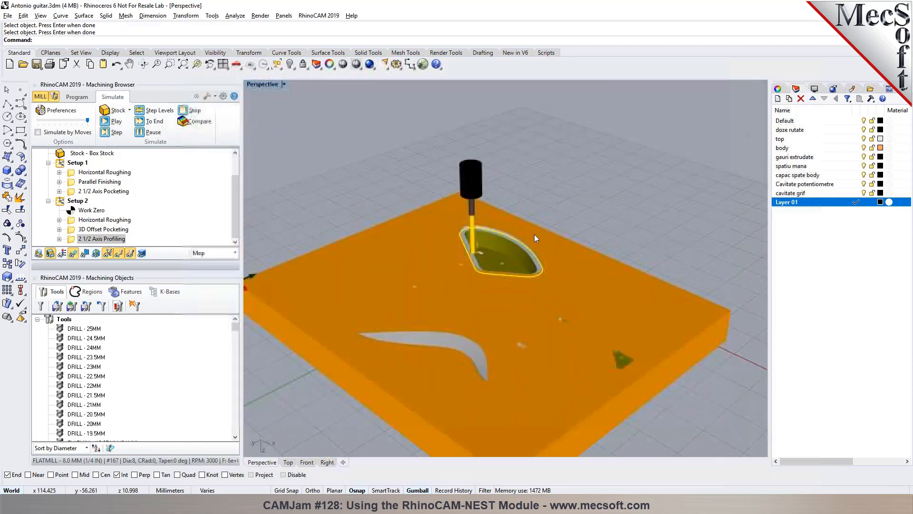
{"action": "scroll", "coordinate": [530, 236], "scroll_direction": "down", "scroll_amount": 2}
{"action": "scroll", "coordinate": [502, 296], "scroll_direction": "up", "scroll_amount": 2}
- Duplicate the 2 1/2 Axis Profiling operation within Setup 2
{"action": "left_click", "coordinate": [76, 97]}
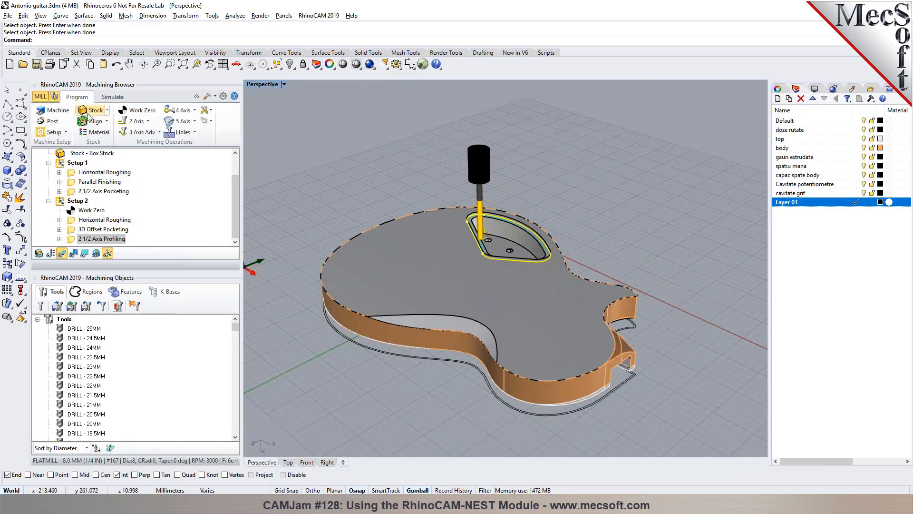
{"action": "left_click", "coordinate": [72, 241]}
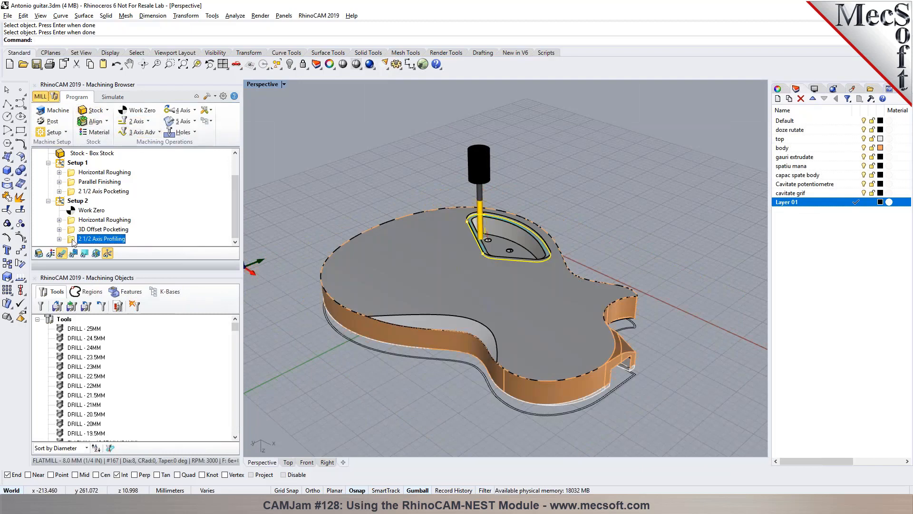
{"action": "key", "text": "ctrl+v"}
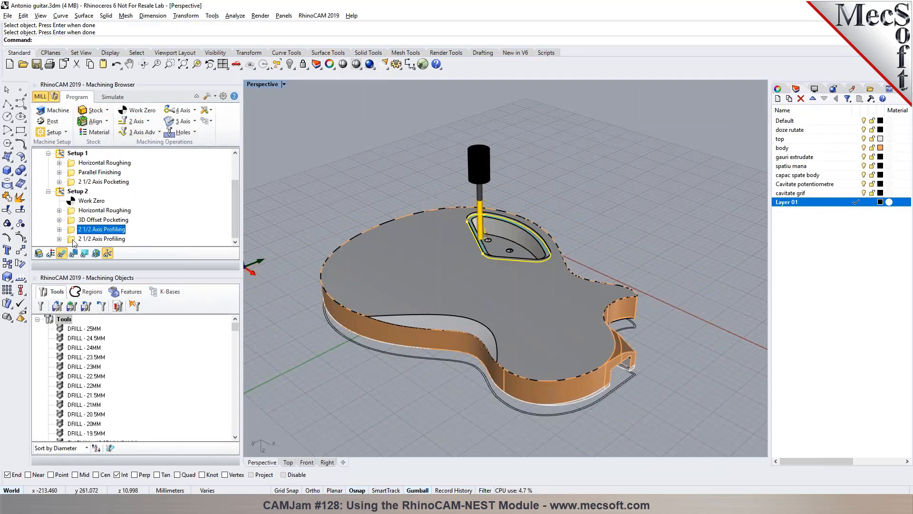
- Replace the copied profiling operation's part regions with the offset outline curve around the guitar body
{"action": "left_click", "coordinate": [74, 240]}
{"action": "double_click", "coordinate": [75, 240]}
{"action": "left_click", "coordinate": [84, 295]}
{"action": "left_click", "coordinate": [106, 307]}
{"action": "scroll", "coordinate": [341, 324], "scroll_direction": "up", "scroll_amount": 5}
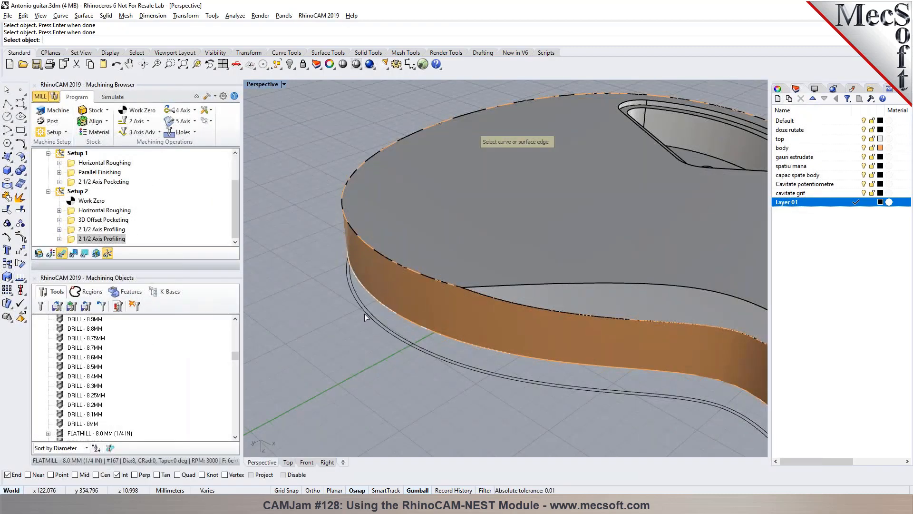
{"action": "left_click", "coordinate": [365, 313]}
{"action": "key", "text": "Return"}
{"action": "scroll", "coordinate": [286, 271], "scroll_direction": "down", "scroll_amount": 5}
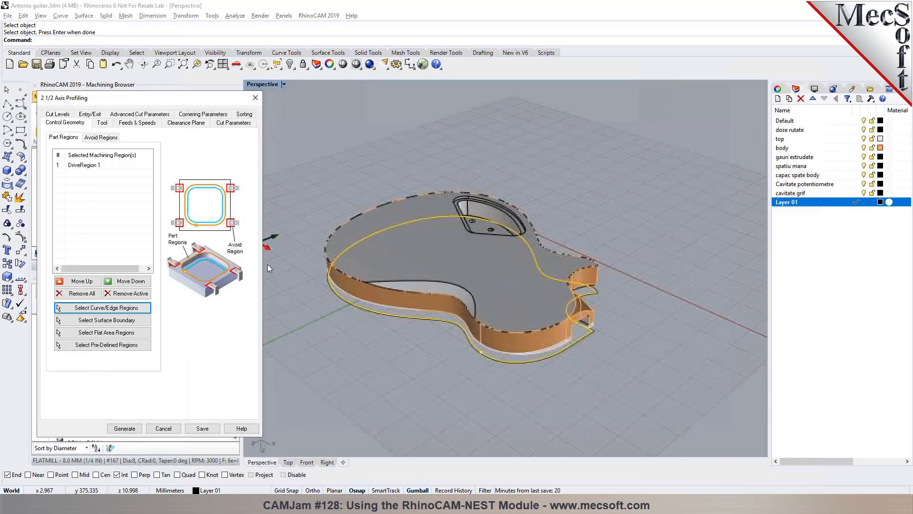
- Set the body outline profiling to a total cut depth of 46 and a rough depth per cut of 10, and generate the toolpath
{"action": "left_click", "coordinate": [102, 123]}
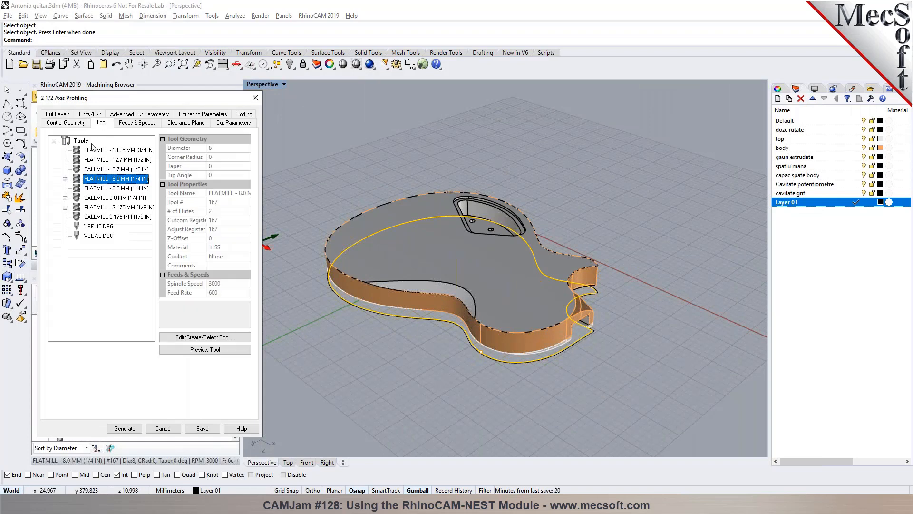
{"action": "left_click", "coordinate": [64, 115]}
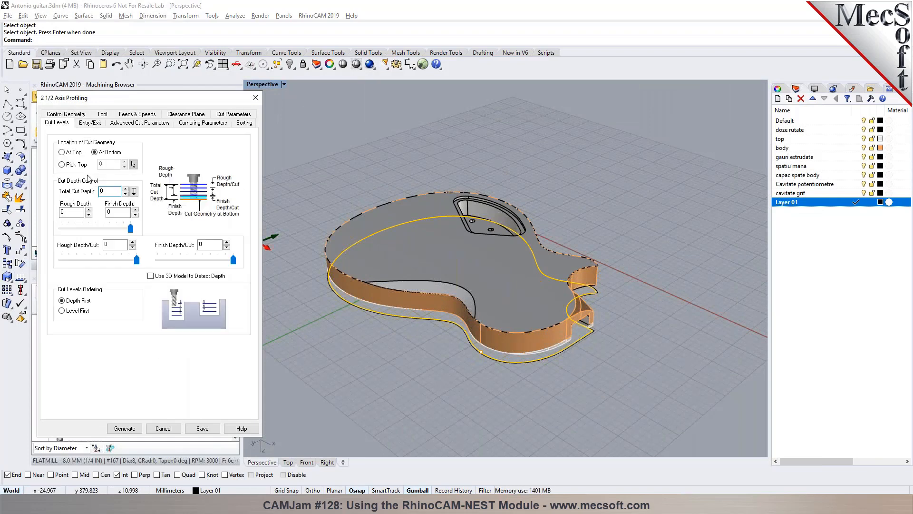
{"action": "right_click_drag", "start_coordinate": [501, 257], "coordinate": [295, 235]}
{"action": "left_click", "coordinate": [86, 191]}
{"action": "type", "text": "46"}
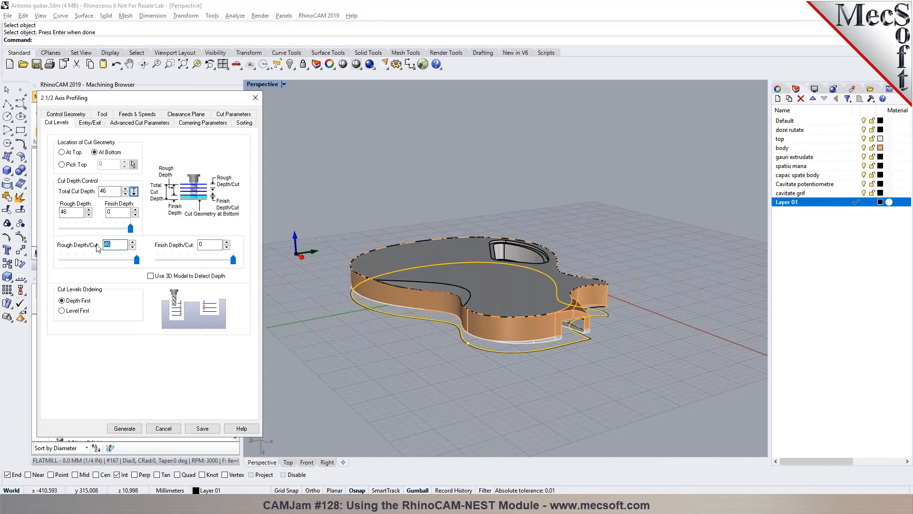
{"action": "type", "text": "10"}
{"action": "key", "text": "Tab"}
{"action": "left_click", "coordinate": [97, 123]}
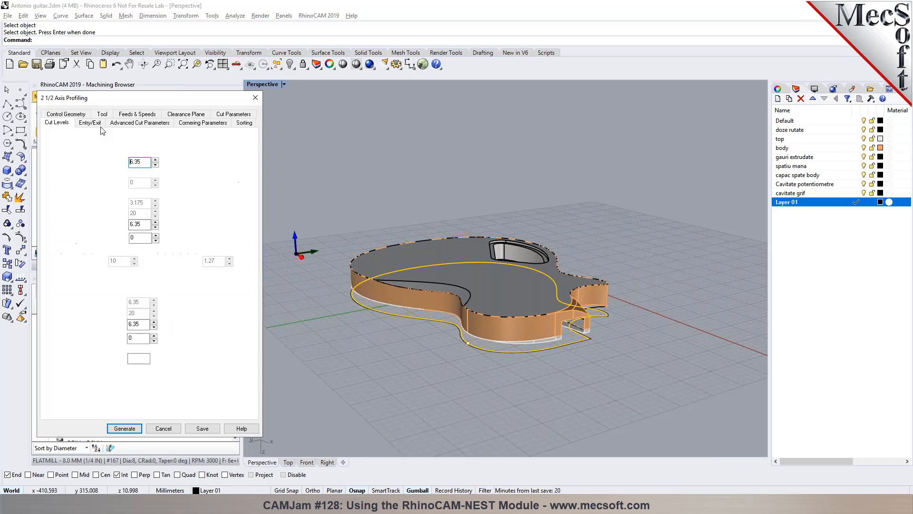
{"action": "left_click", "coordinate": [125, 429]}
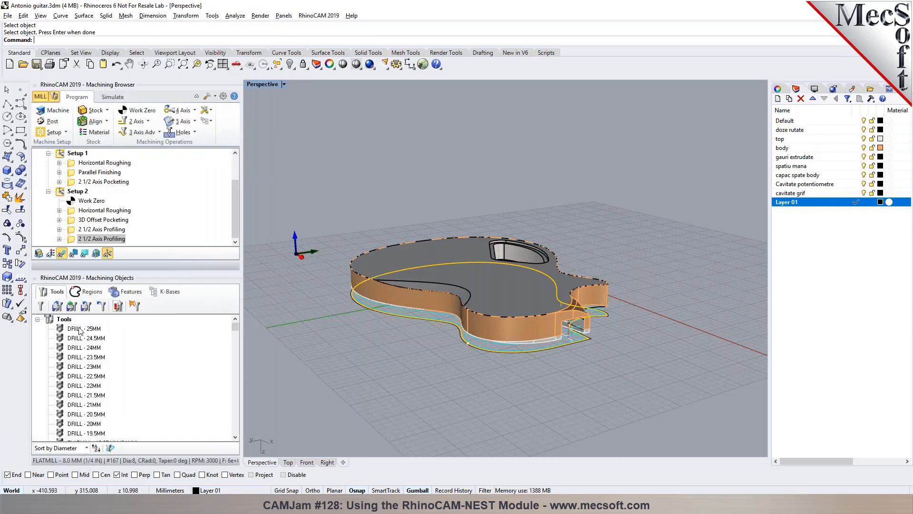
- Set the body outline profiling to cut on the outside of closed curves and regenerate the toolpath
{"action": "right_click_drag", "start_coordinate": [413, 313], "coordinate": [456, 315]}
{"action": "double_click", "coordinate": [81, 239]}
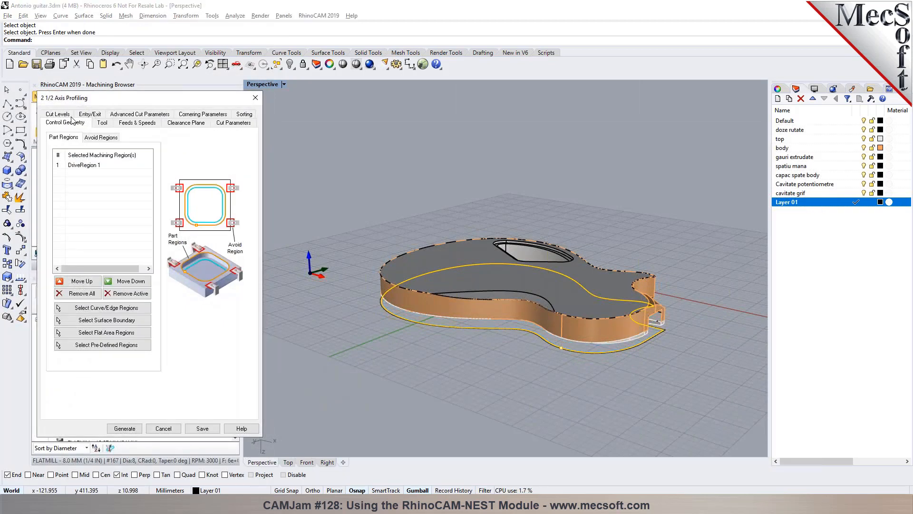
{"action": "left_click", "coordinate": [69, 116]}
{"action": "left_click", "coordinate": [233, 114]}
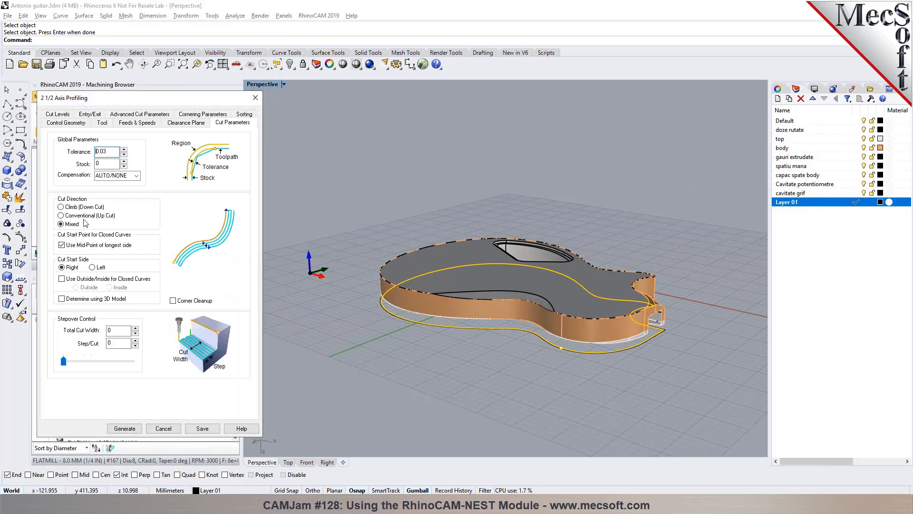
{"action": "left_click", "coordinate": [72, 279]}
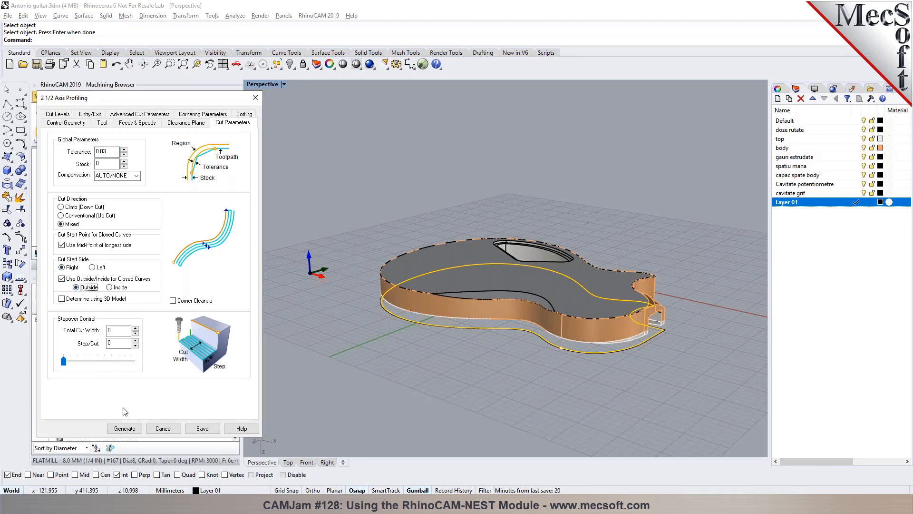
{"action": "left_click", "coordinate": [125, 428]}
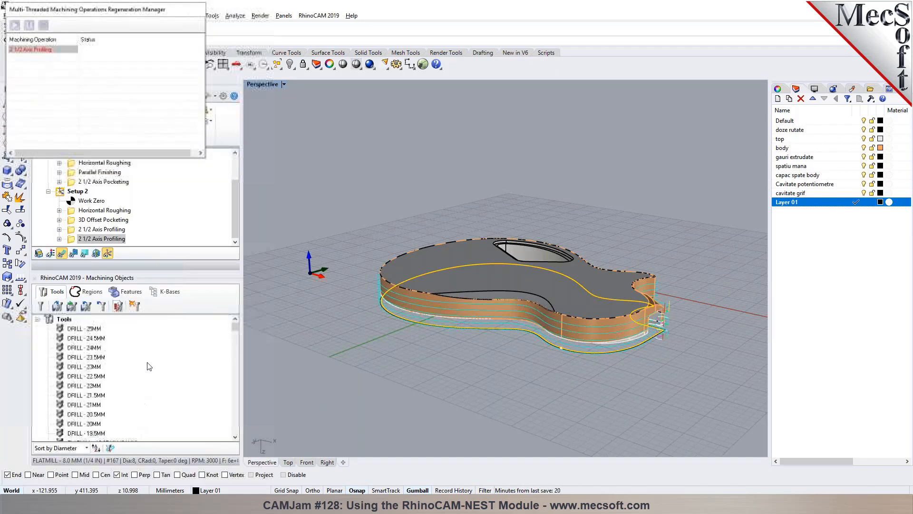
- Simulate the body outline profiling and inspect the groove cut around the guitar body in the stock
{"action": "left_click", "coordinate": [118, 96]}
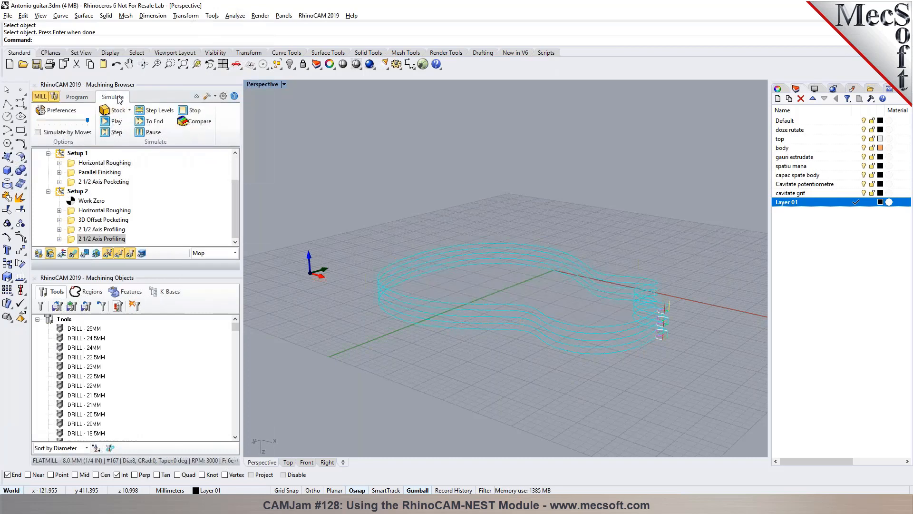
{"action": "left_click", "coordinate": [117, 122]}
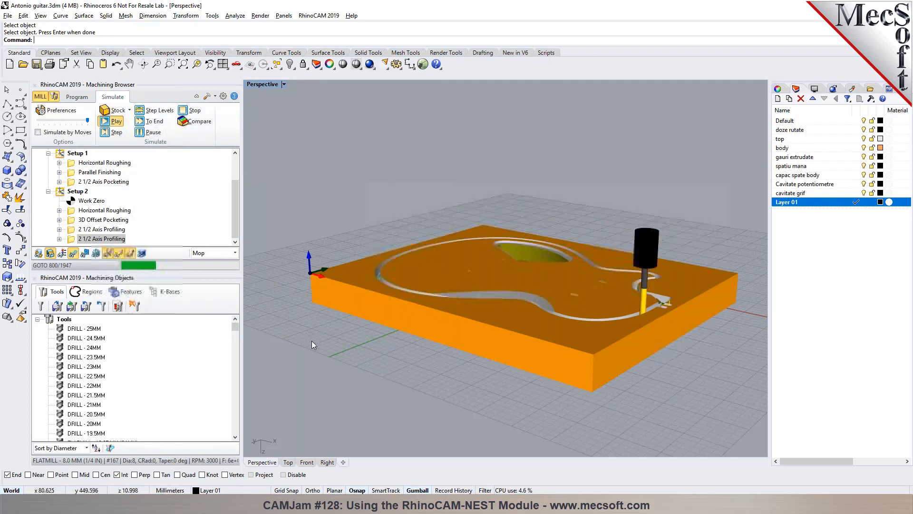
{"action": "left_click", "coordinate": [289, 462]}
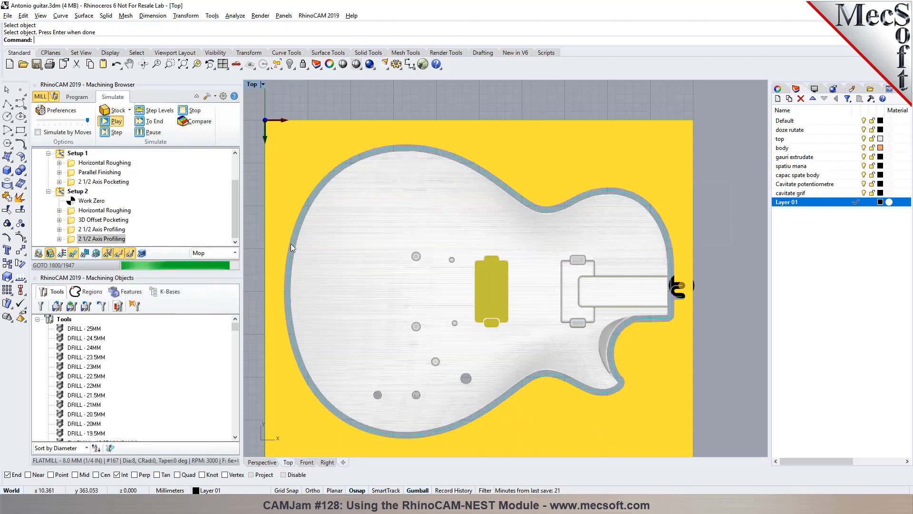
{"action": "left_click", "coordinate": [259, 462]}
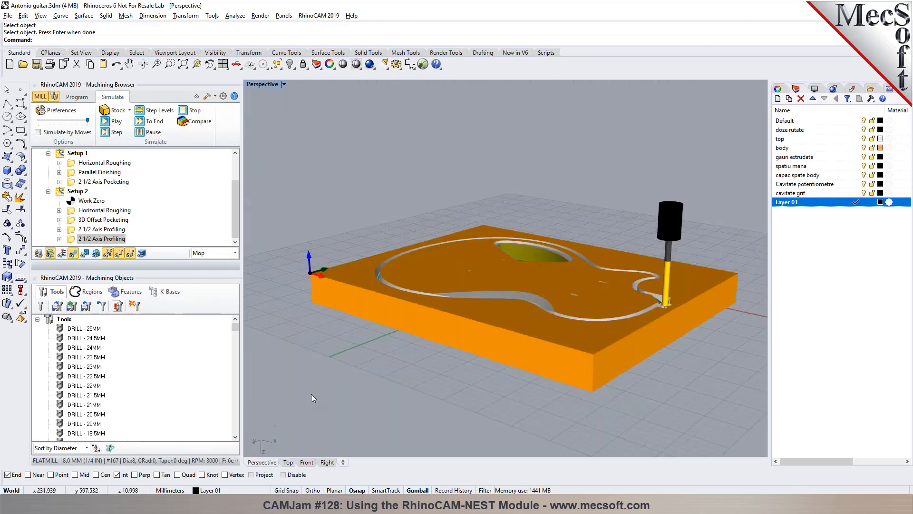
{"action": "right_click_drag", "start_coordinate": [566, 324], "coordinate": [404, 199]}
{"action": "scroll", "coordinate": [383, 238], "scroll_direction": "up", "scroll_amount": 5}
{"action": "scroll", "coordinate": [382, 238], "scroll_direction": "down", "scroll_amount": 2}
{"action": "scroll", "coordinate": [405, 198], "scroll_direction": "down", "scroll_amount": 3}
{"action": "scroll", "coordinate": [486, 190], "scroll_direction": "up", "scroll_amount": 3}
{"action": "right_click_drag", "start_coordinate": [487, 190], "coordinate": [361, 264]}
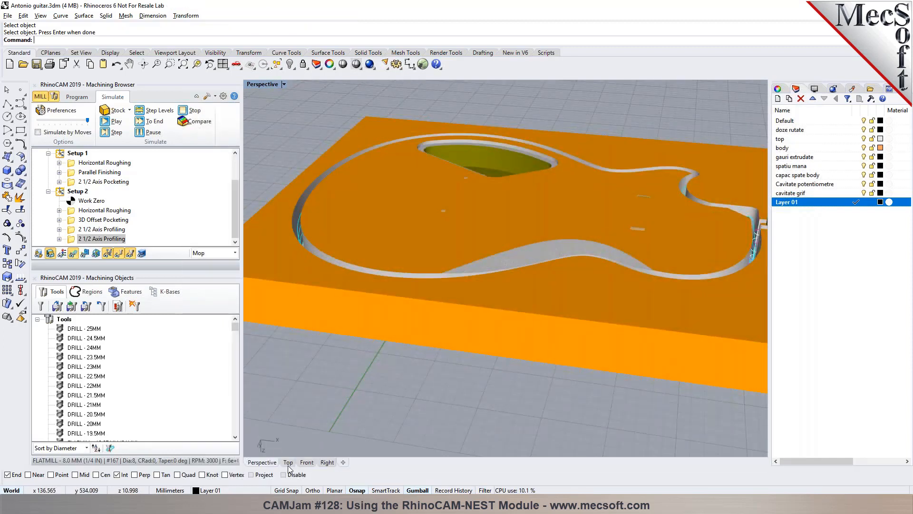
- Create a predefined machining region from the offset outline curve around the guitar body
{"action": "left_click", "coordinate": [288, 462]}
{"action": "left_click", "coordinate": [76, 97]}
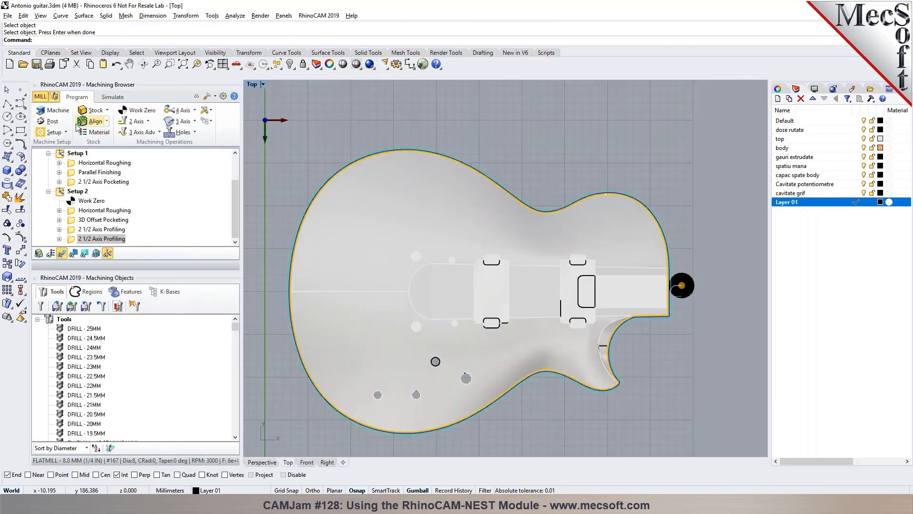
{"action": "left_click", "coordinate": [92, 291]}
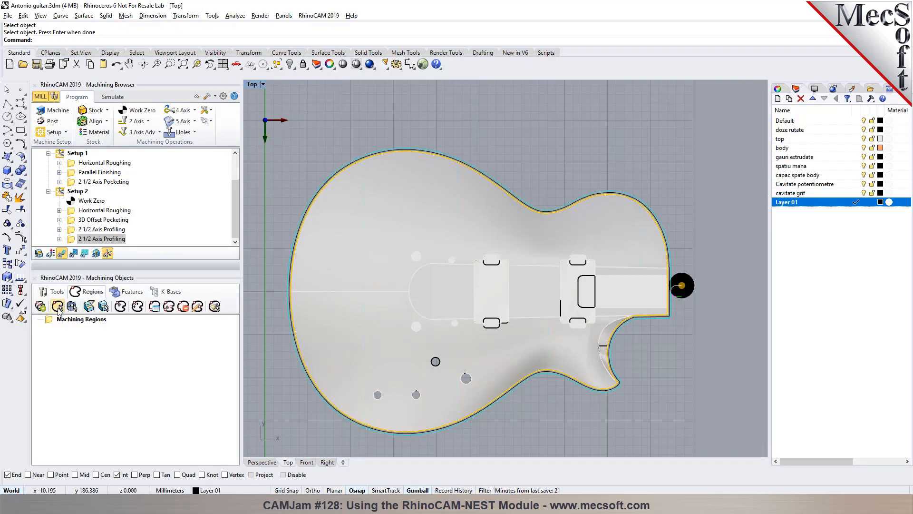
{"action": "left_click", "coordinate": [57, 306]}
{"action": "scroll", "coordinate": [317, 166], "scroll_direction": "up", "scroll_amount": 5}
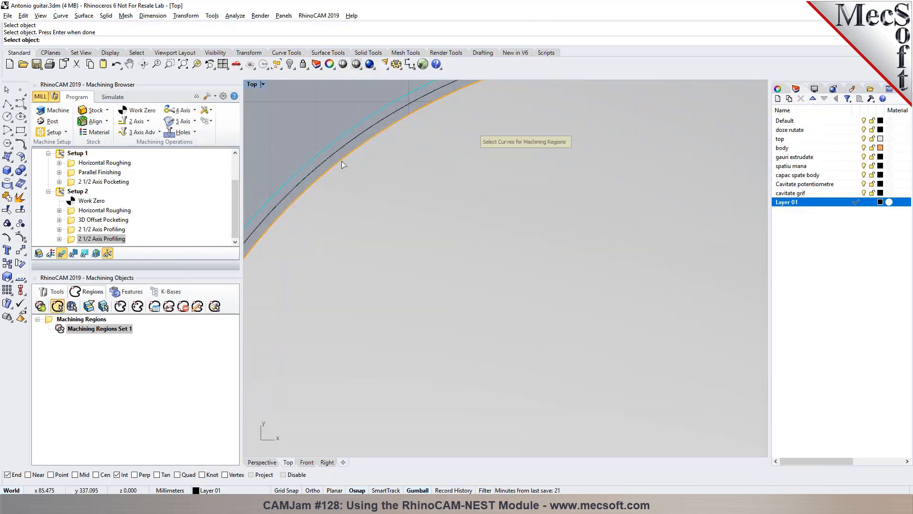
{"action": "left_click", "coordinate": [344, 164]}
{"action": "left_click", "coordinate": [368, 183]}
{"action": "key", "text": "Return"}
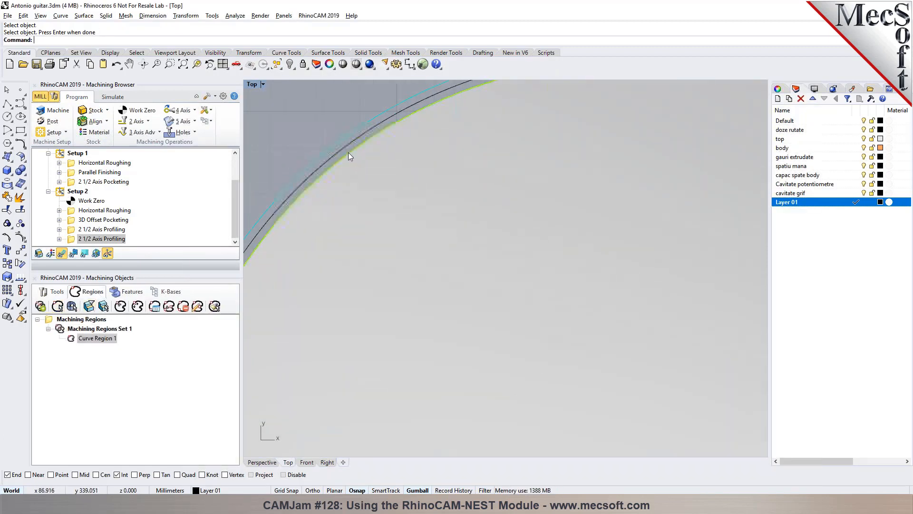
{"action": "scroll", "coordinate": [350, 152], "scroll_direction": "down", "scroll_amount": 5}
{"action": "scroll", "coordinate": [71, 165], "scroll_direction": "up", "scroll_amount": 2}
- Add four bridge points to the curve region and relocate them to both sides of the lower bout, the upper bout and near the cutaway
{"action": "left_click", "coordinate": [75, 153]}
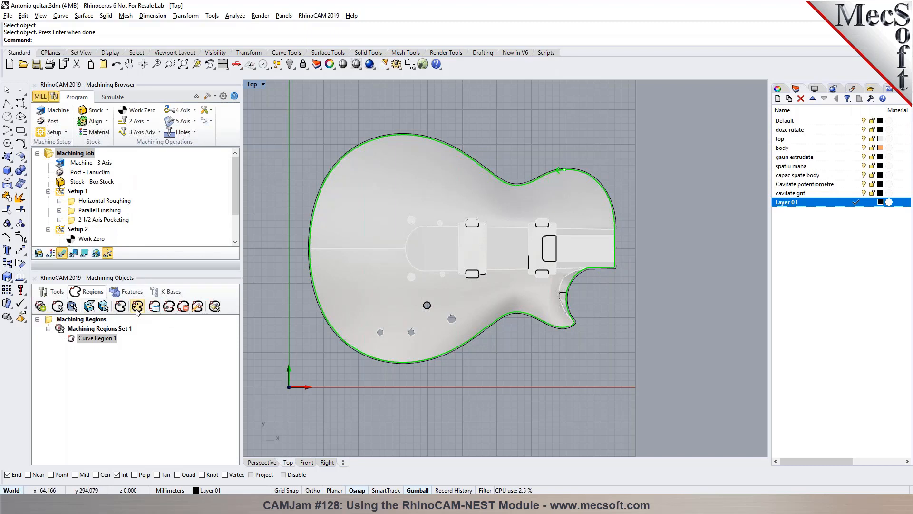
{"action": "left_click", "coordinate": [155, 306]}
{"action": "left_click", "coordinate": [34, 61]}
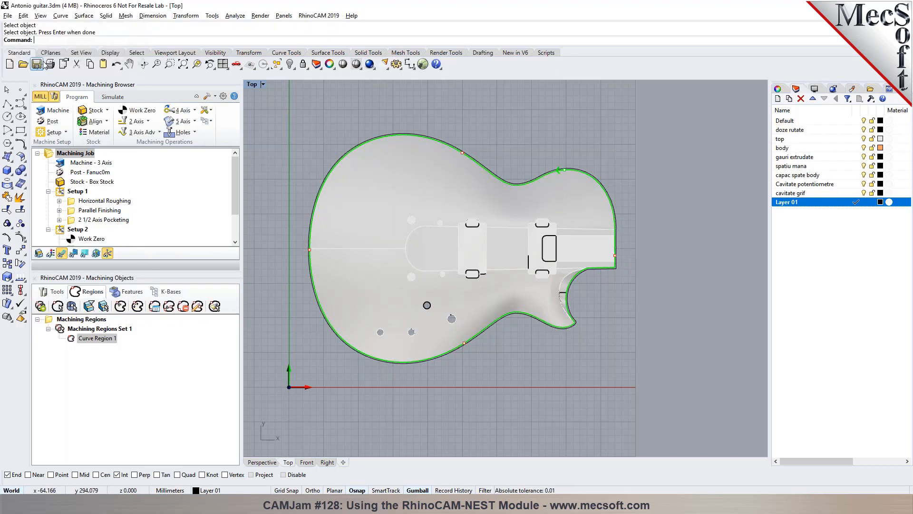
{"action": "left_click", "coordinate": [197, 306]}
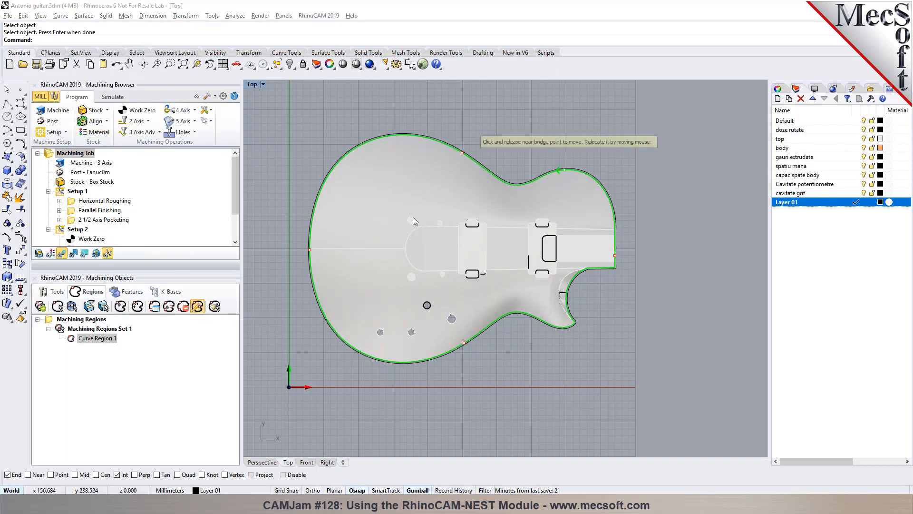
{"action": "left_click", "coordinate": [462, 153]}
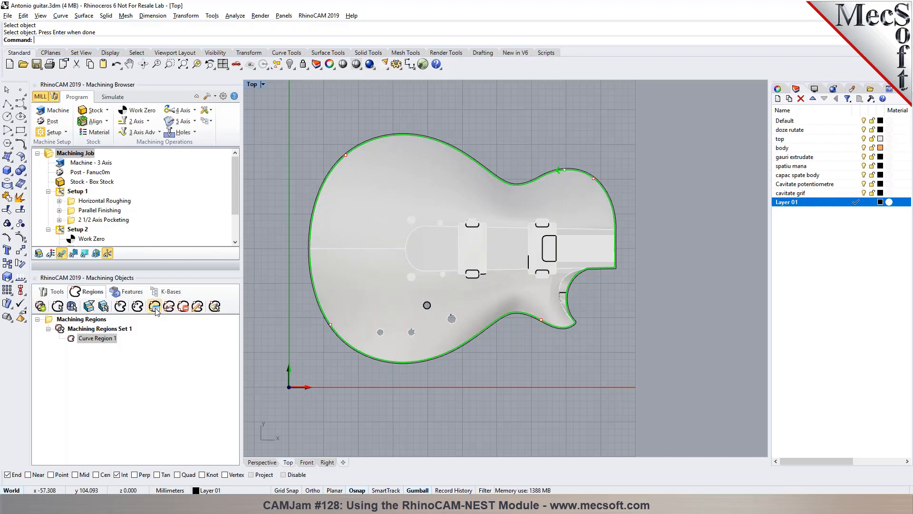
- Move the curve region's start point to the middle of the rounded tail end of the body
{"action": "left_click", "coordinate": [120, 306]}
{"action": "left_click", "coordinate": [547, 169]}
{"action": "left_click", "coordinate": [309, 247]}
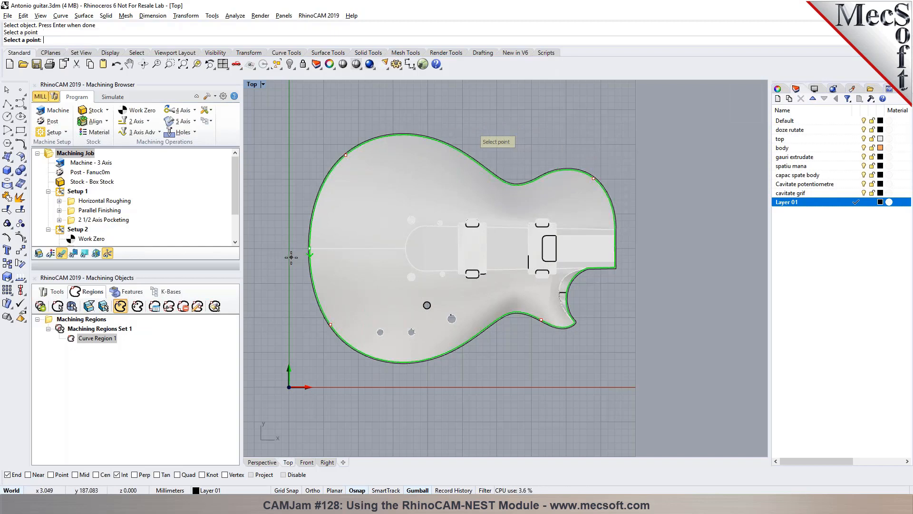
- Replace the body outline profiling's part region with the predefined Curve Region 1 and disable the mid-point of longest side start
{"action": "scroll", "coordinate": [92, 209], "scroll_direction": "down", "scroll_amount": 2}
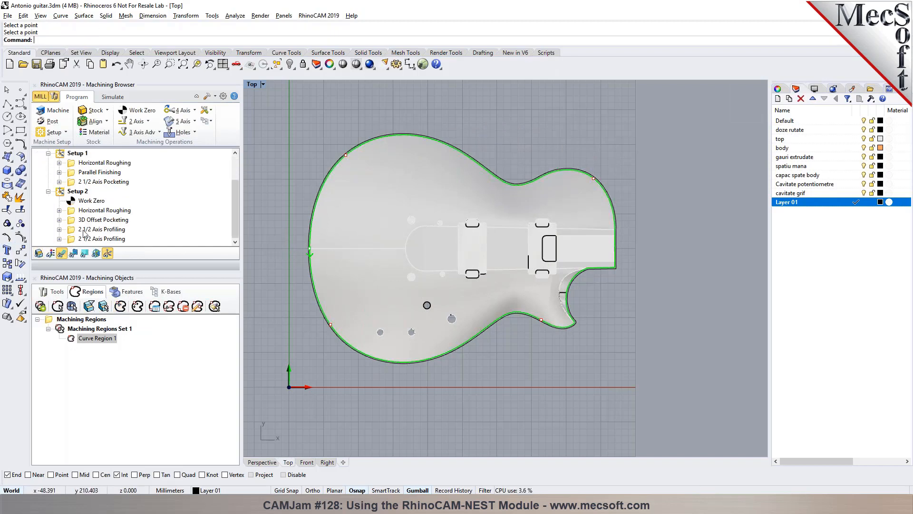
{"action": "left_click", "coordinate": [71, 240]}
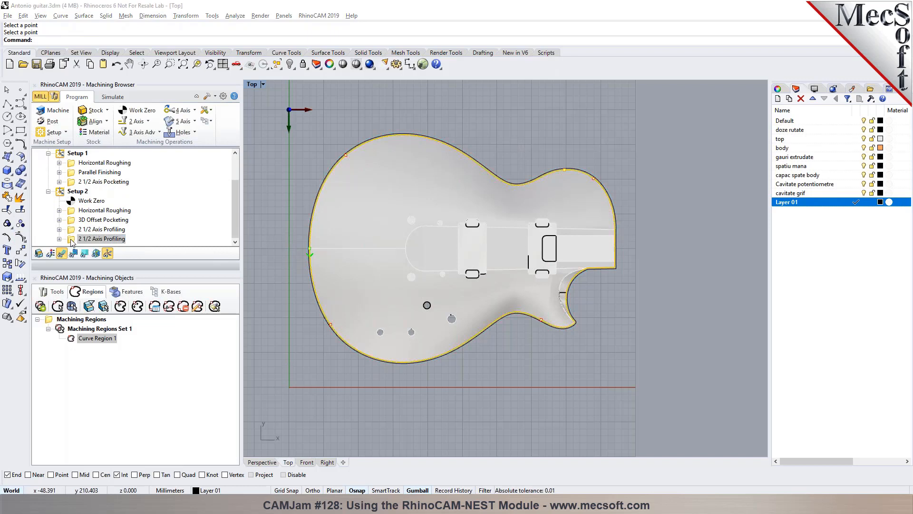
{"action": "double_click", "coordinate": [70, 241]}
{"action": "left_click", "coordinate": [77, 293]}
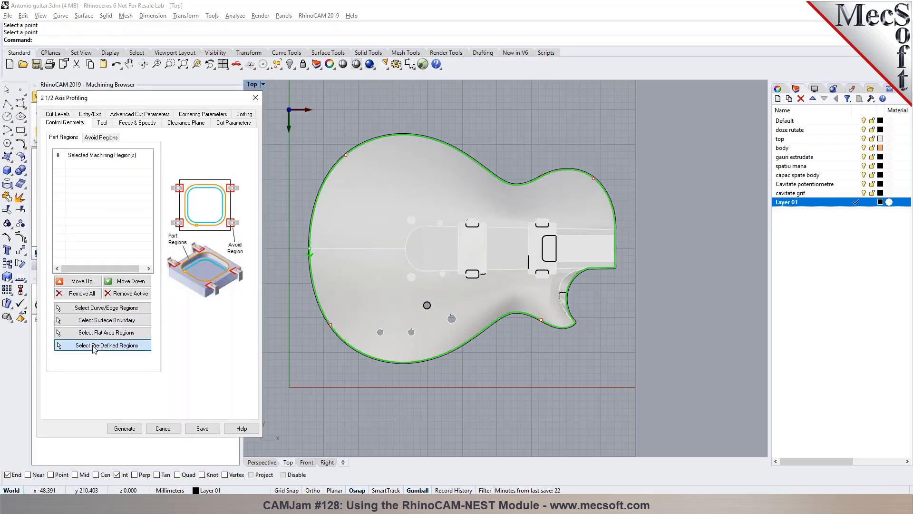
{"action": "left_click", "coordinate": [94, 346]}
{"action": "left_click", "coordinate": [148, 205]}
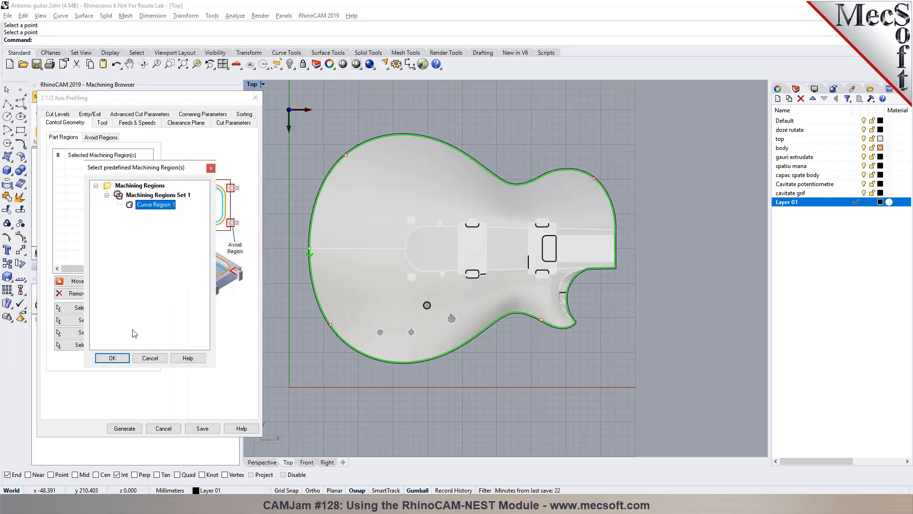
{"action": "left_click", "coordinate": [112, 358]}
{"action": "left_click", "coordinate": [231, 124]}
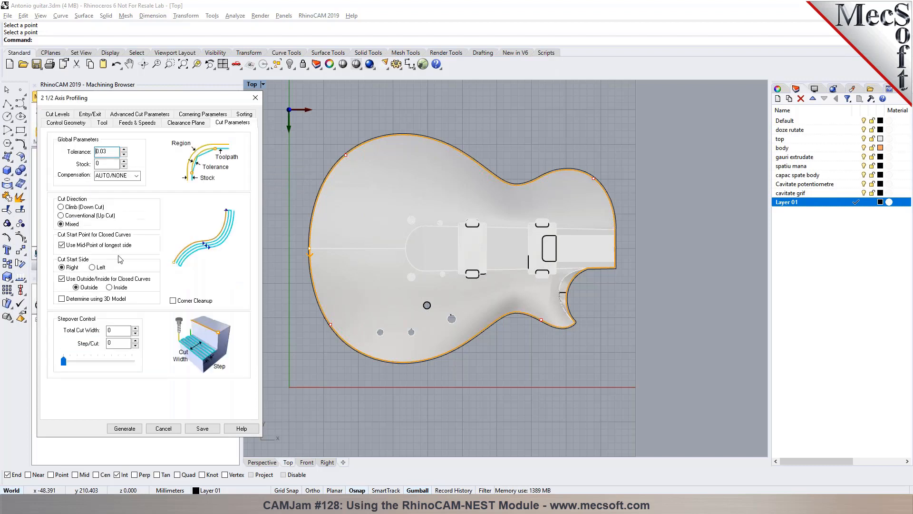
{"action": "left_click", "coordinate": [62, 245]}
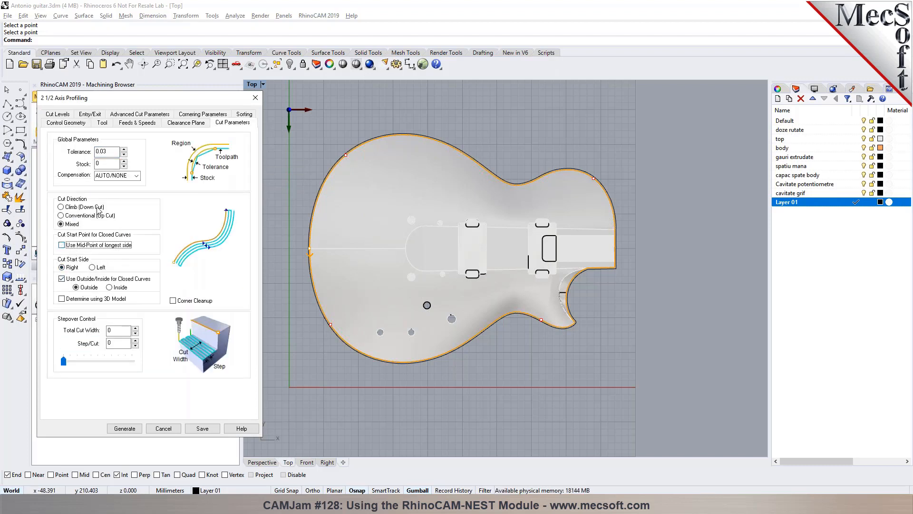
- Add rectangular bridges with a height of 8 and a length of 20 to the body outline profiling, and generate the toolpath
{"action": "left_click", "coordinate": [155, 117]}
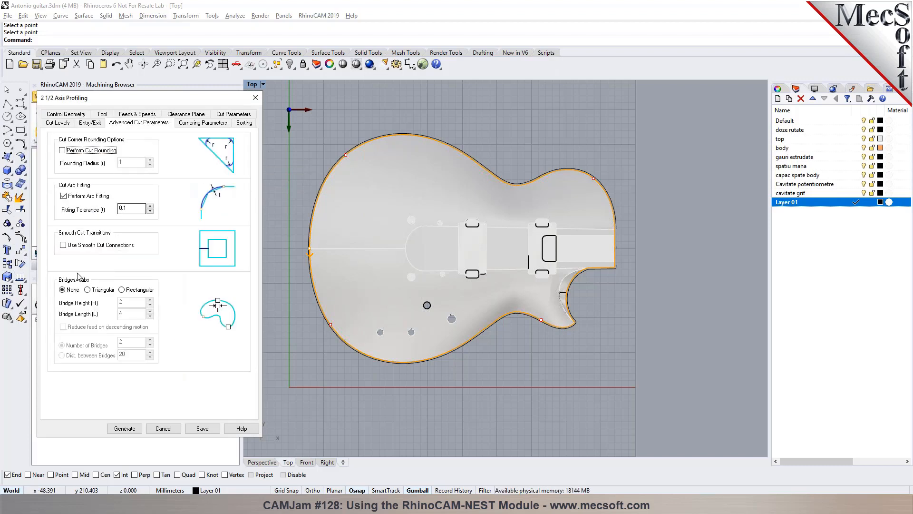
{"action": "left_click", "coordinate": [125, 291]}
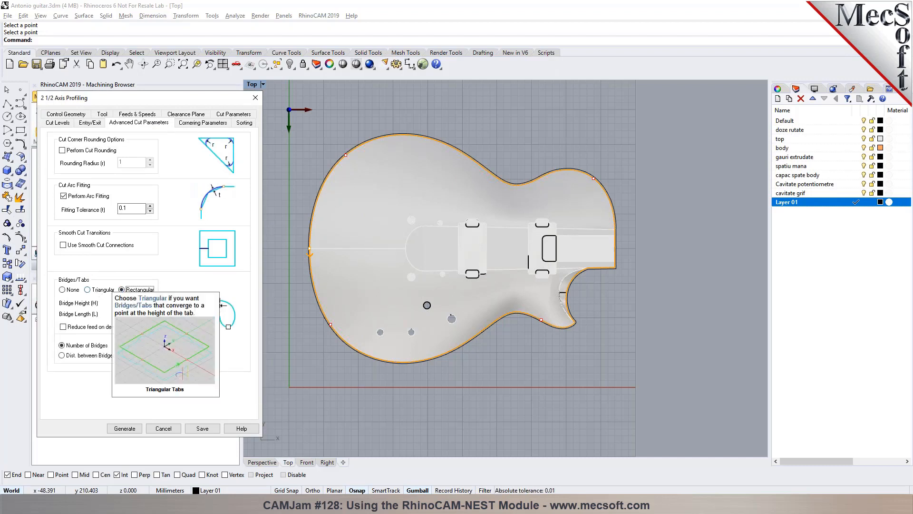
{"action": "double_click", "coordinate": [120, 302]}
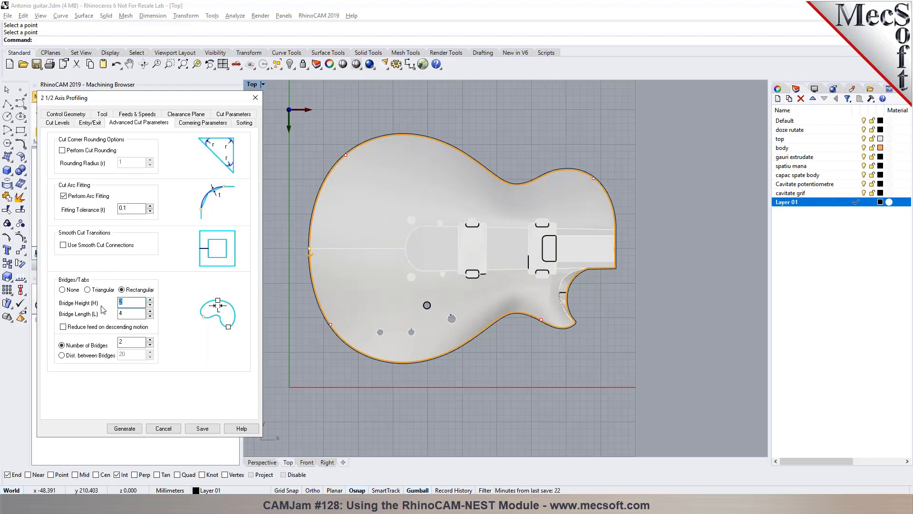
{"action": "type", "text": "8"}
{"action": "key", "text": "Tab"}
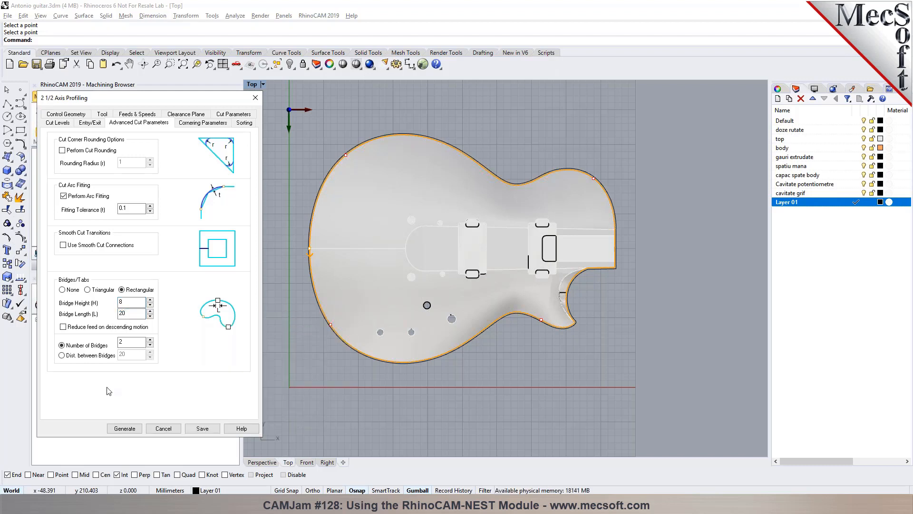
{"action": "left_click", "coordinate": [120, 427]}
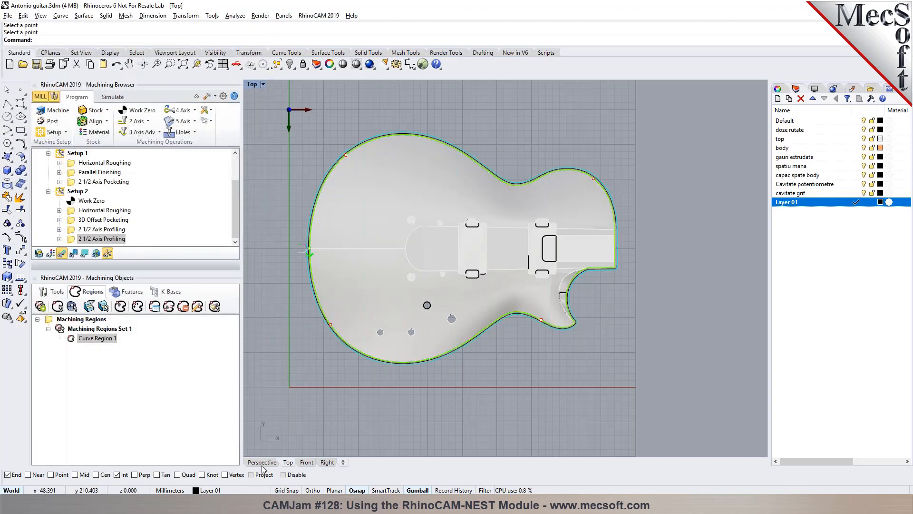
- Examine the regenerated outline toolpath from several angles and check the bridges at the bottom cut levels
{"action": "left_click", "coordinate": [261, 464]}
{"action": "right_click_drag", "start_coordinate": [541, 350], "coordinate": [574, 310]}
{"action": "scroll", "coordinate": [732, 276], "scroll_direction": "up", "scroll_amount": 4}
{"action": "scroll", "coordinate": [592, 278], "scroll_direction": "up", "scroll_amount": 2}
{"action": "scroll", "coordinate": [532, 327], "scroll_direction": "down", "scroll_amount": 4}
{"action": "right_click_drag", "start_coordinate": [350, 283], "coordinate": [426, 273]}
{"action": "scroll", "coordinate": [476, 291], "scroll_direction": "down", "scroll_amount": 4}
{"action": "scroll", "coordinate": [582, 316], "scroll_direction": "up", "scroll_amount": 5}
{"action": "right_click_drag", "start_coordinate": [529, 306], "coordinate": [590, 318]}
{"action": "scroll", "coordinate": [606, 305], "scroll_direction": "down", "scroll_amount": 4}
{"action": "scroll", "coordinate": [638, 301], "scroll_direction": "up", "scroll_amount": 5}
{"action": "scroll", "coordinate": [638, 300], "scroll_direction": "up", "scroll_amount": 3}
{"action": "scroll", "coordinate": [494, 340], "scroll_direction": "down", "scroll_amount": 8}
{"action": "scroll", "coordinate": [691, 319], "scroll_direction": "up", "scroll_amount": 7}
- Simulate the body outline profiling with bridges and inspect the cut stock around the guitar body
{"action": "left_click", "coordinate": [112, 97]}
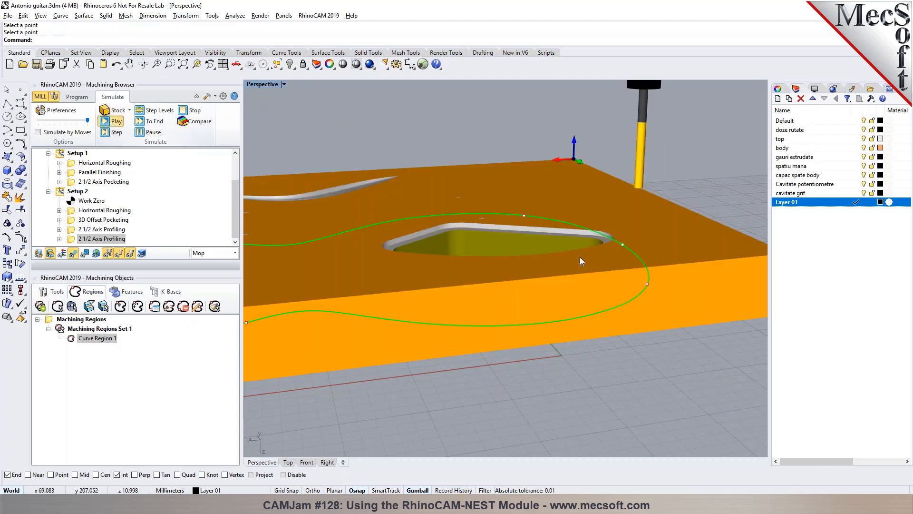
{"action": "scroll", "coordinate": [580, 257], "scroll_direction": "down", "scroll_amount": 5}
{"action": "right_click_drag", "start_coordinate": [538, 357], "coordinate": [330, 110]}
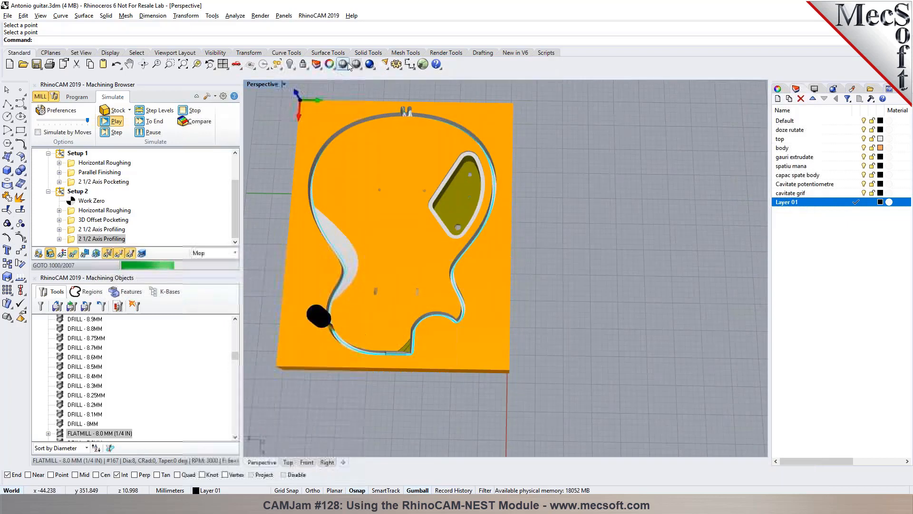
{"action": "right_click_drag", "start_coordinate": [418, 99], "coordinate": [439, 168]}
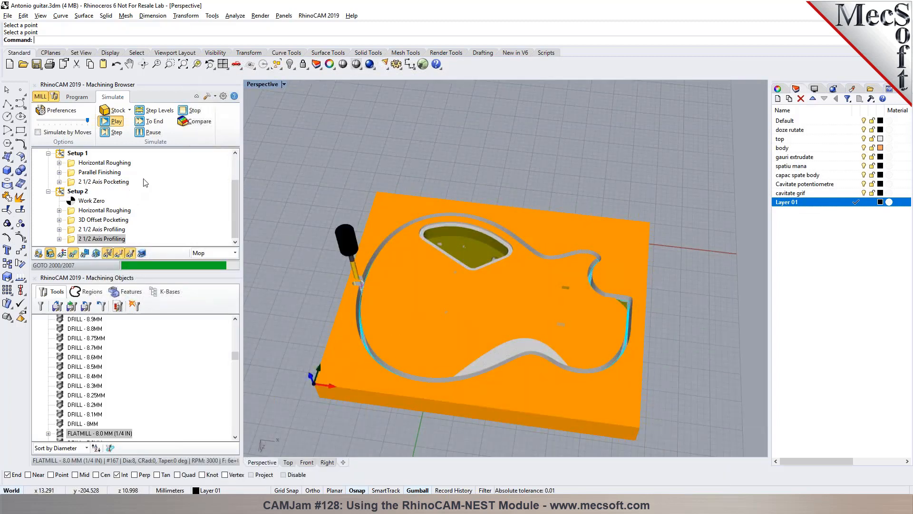
{"action": "left_click", "coordinate": [76, 96]}
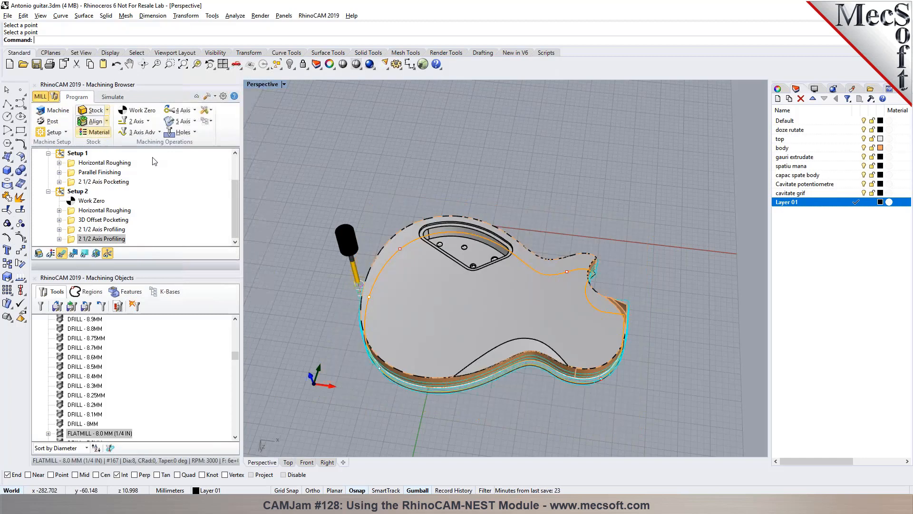
{"action": "left_click", "coordinate": [113, 97]}
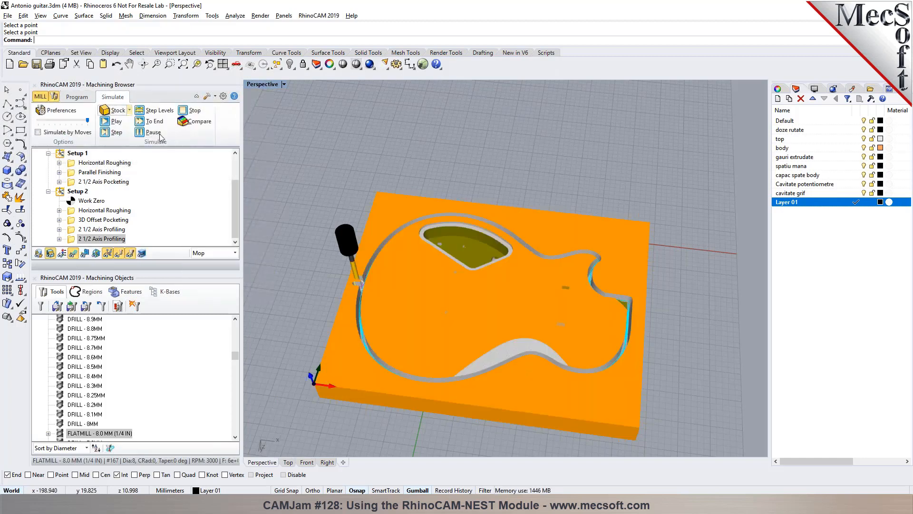
{"action": "right_click_drag", "start_coordinate": [515, 331], "coordinate": [547, 320]}
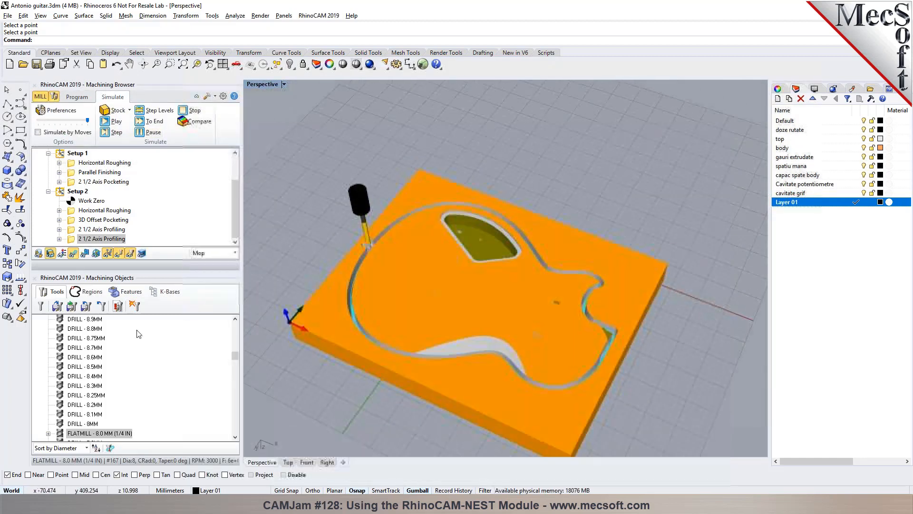
- Inspect the simulated stock in the top and perspective views, and return to programming mode
{"action": "left_click", "coordinate": [289, 461]}
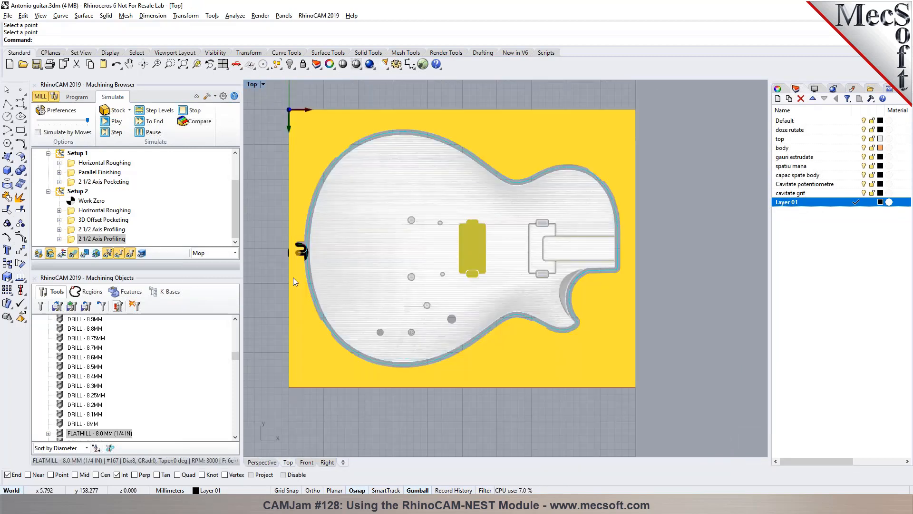
{"action": "left_click", "coordinate": [274, 462]}
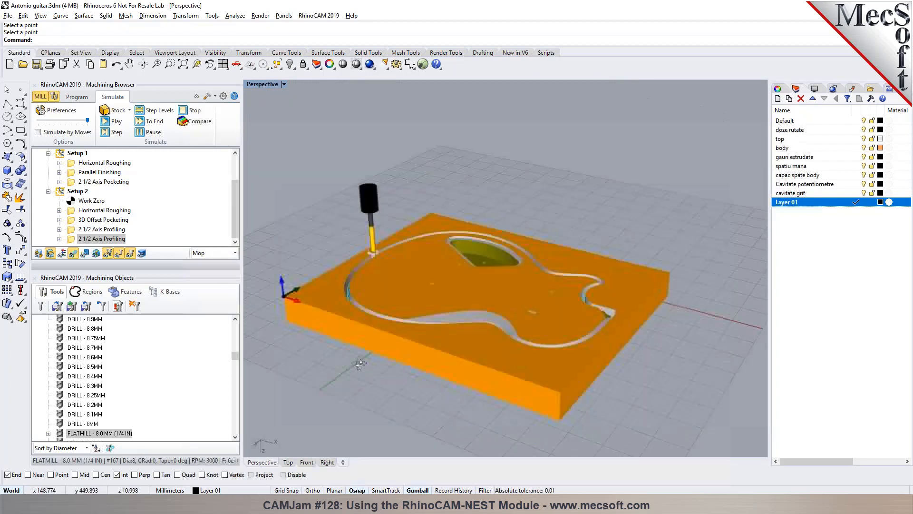
{"action": "left_click", "coordinate": [77, 97]}
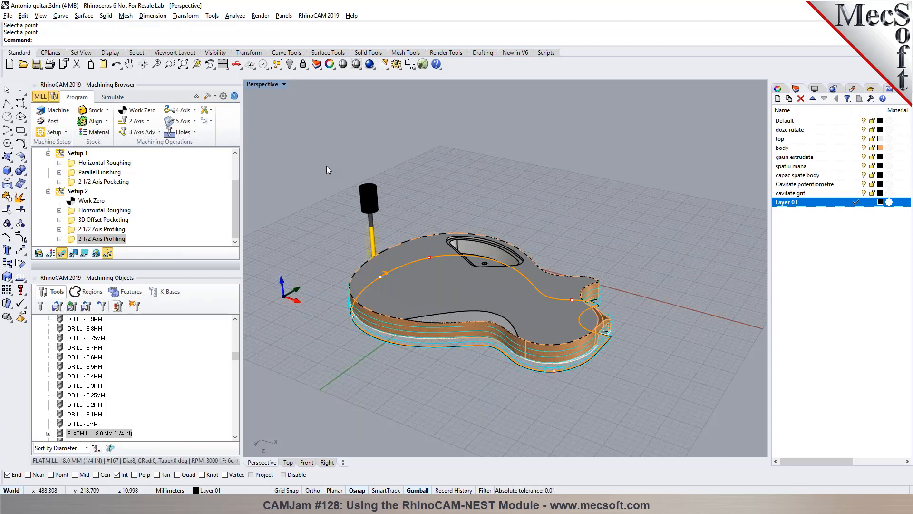
- Review the machining times of both setups in the operations information for the whole machining job
{"action": "scroll", "coordinate": [156, 212], "scroll_direction": "up", "scroll_amount": 1}
{"action": "right_click_drag", "start_coordinate": [472, 256], "coordinate": [495, 205]}
{"action": "scroll", "coordinate": [119, 199], "scroll_direction": "up", "scroll_amount": 1}
{"action": "right_click", "coordinate": [76, 153]}
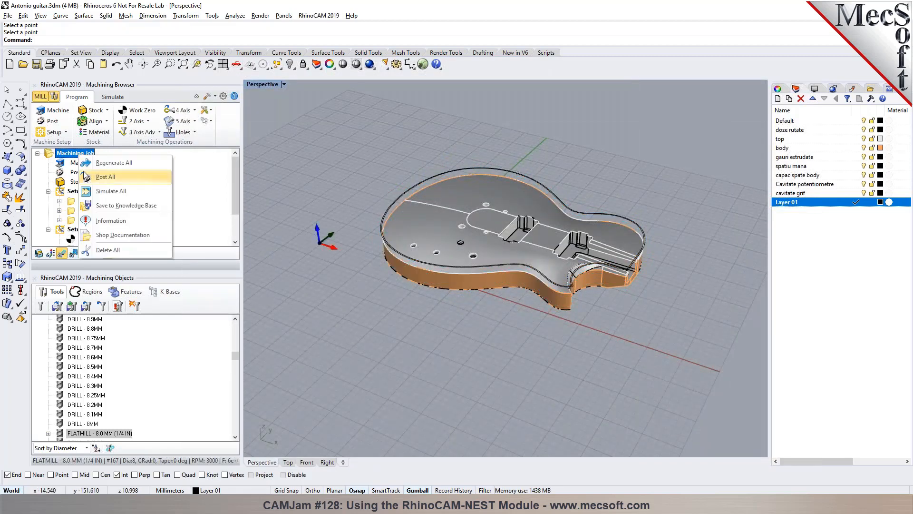
{"action": "left_click", "coordinate": [108, 220]}
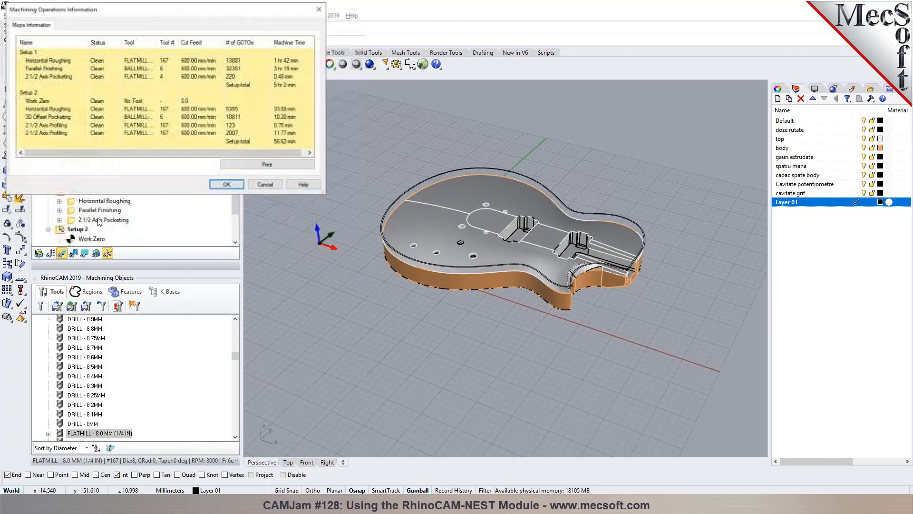
{"action": "left_click", "coordinate": [286, 84]}
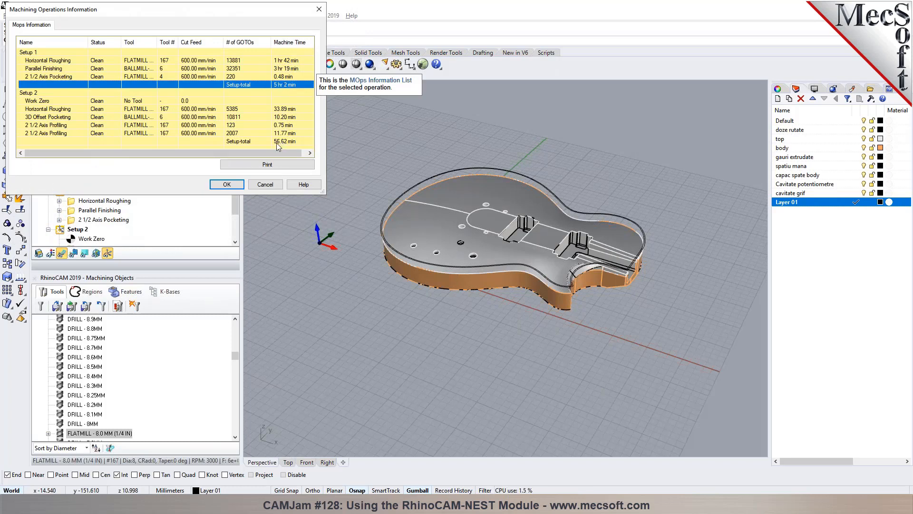
{"action": "left_click", "coordinate": [265, 184]}
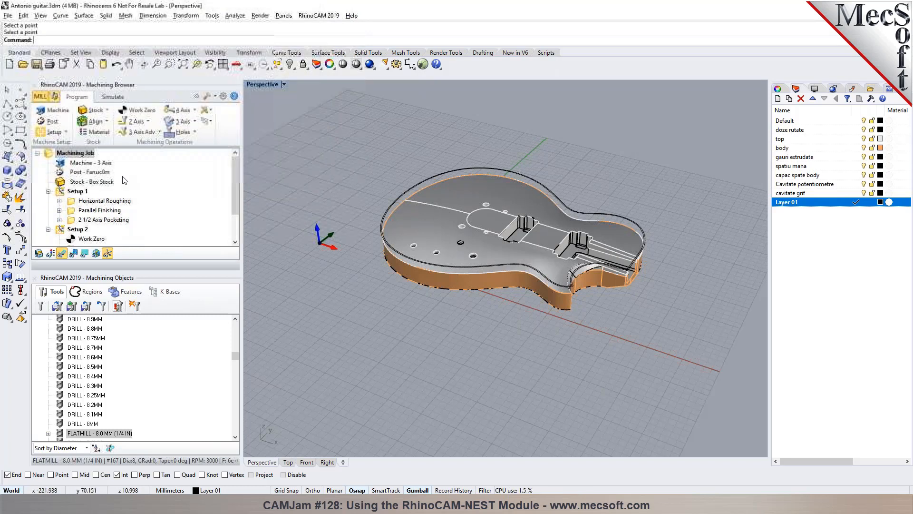
- Post Setup 1 to the desktop as Antonio guitar_Setup 1.nc with the Fanuc0m post, and close the posted code
{"action": "right_click", "coordinate": [73, 198]}
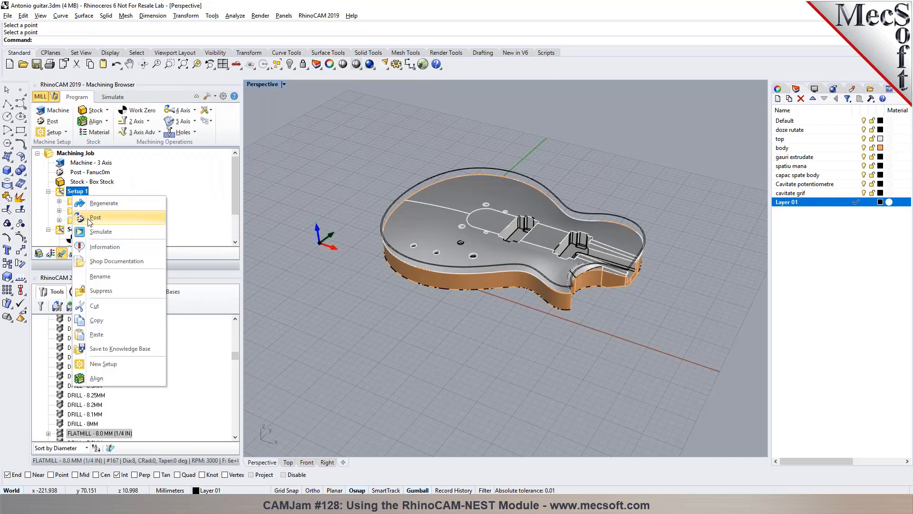
{"action": "left_click", "coordinate": [60, 193]}
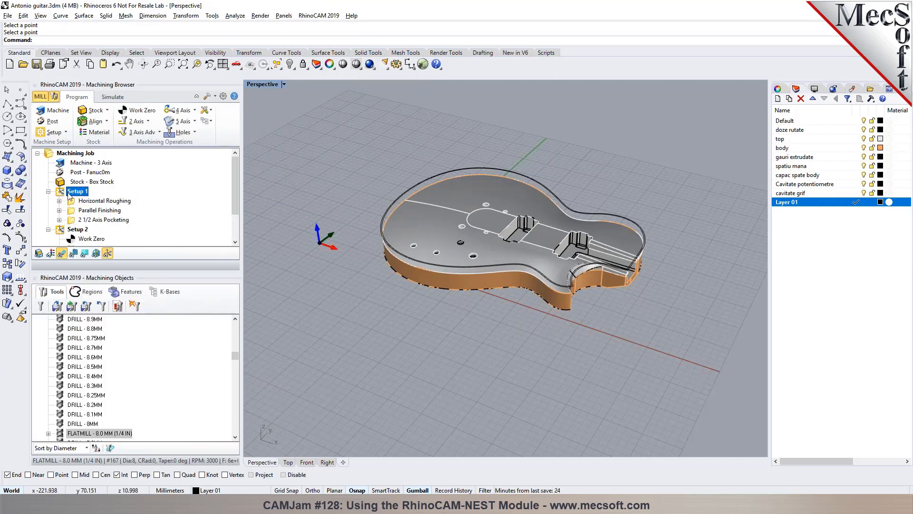
{"action": "right_click", "coordinate": [68, 192]}
{"action": "left_click", "coordinate": [68, 154]}
{"action": "right_click", "coordinate": [68, 156]}
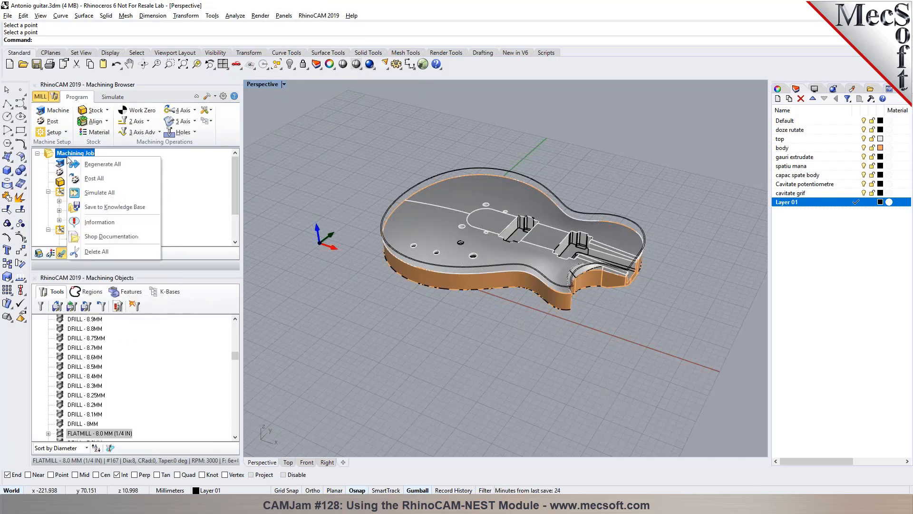
{"action": "left_click", "coordinate": [66, 192]}
{"action": "right_click", "coordinate": [66, 193]}
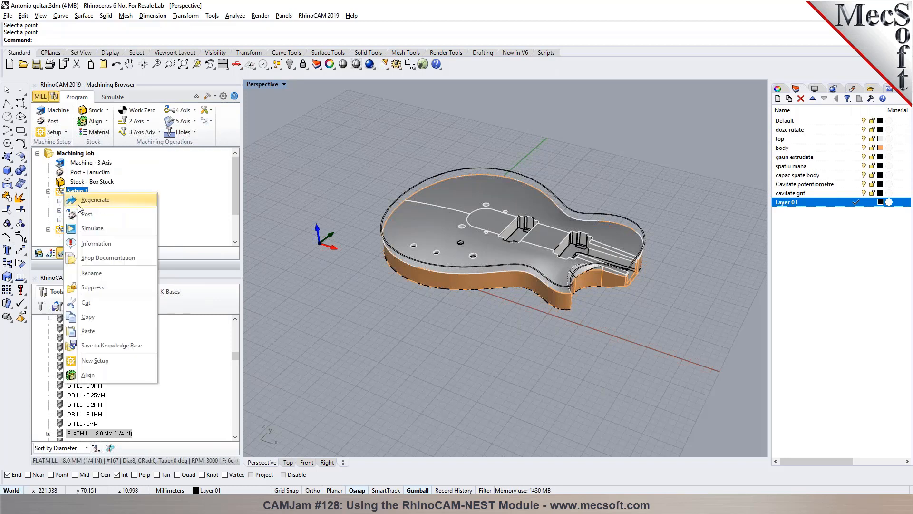
{"action": "left_click", "coordinate": [85, 217]}
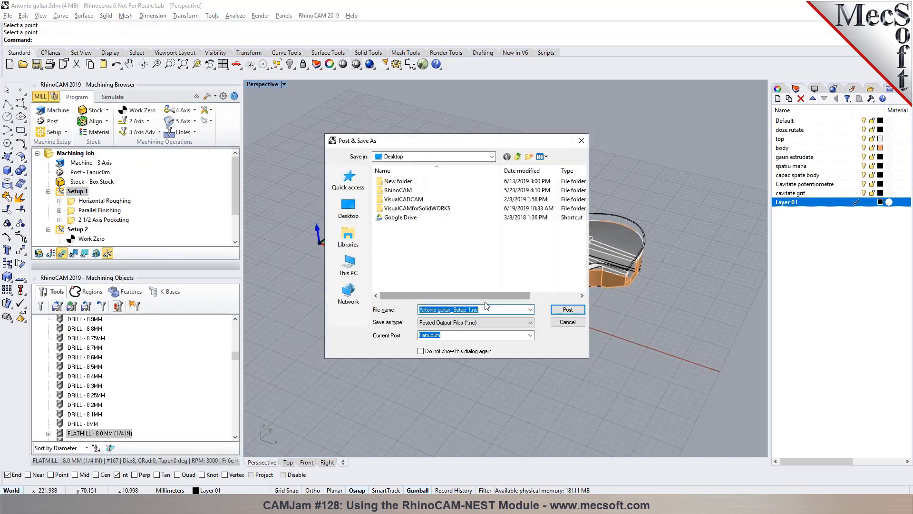
{"action": "left_click", "coordinate": [556, 313]}
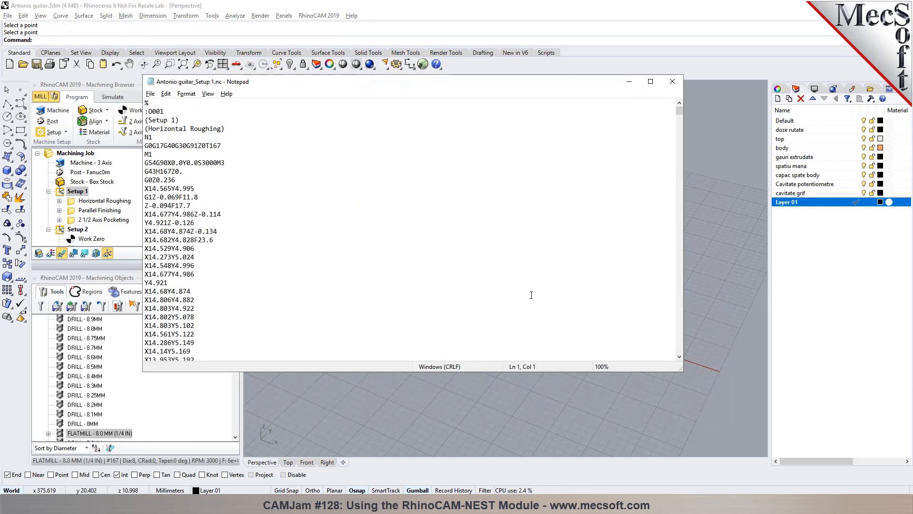
{"action": "left_click", "coordinate": [675, 86]}
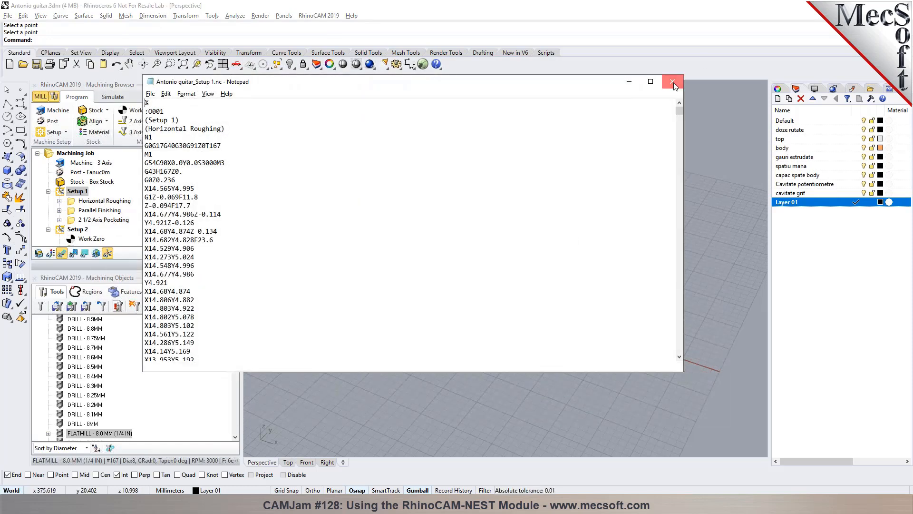
- Enlarge the machining operations list and display the Horizontal Roughing and Parallel Finishing toolpaths of Setup 1
{"action": "scroll", "coordinate": [480, 352], "scroll_direction": "down", "scroll_amount": 3}
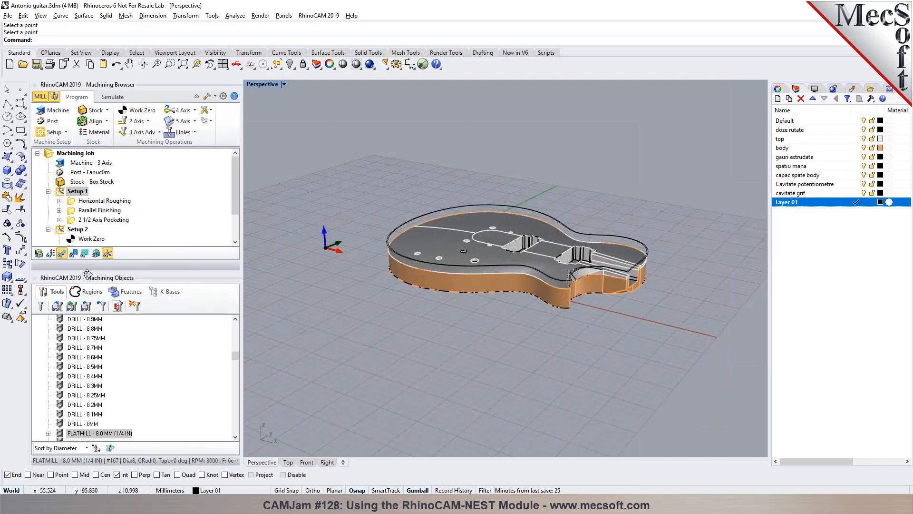
{"action": "left_click_drag", "start_coordinate": [88, 273], "coordinate": [89, 312]}
{"action": "left_click", "coordinate": [69, 204]}
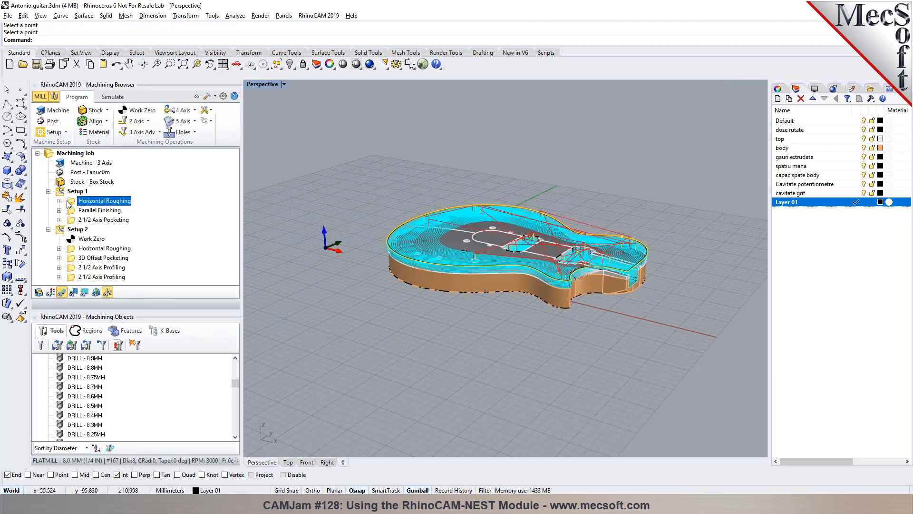
{"action": "left_click", "coordinate": [74, 215]}
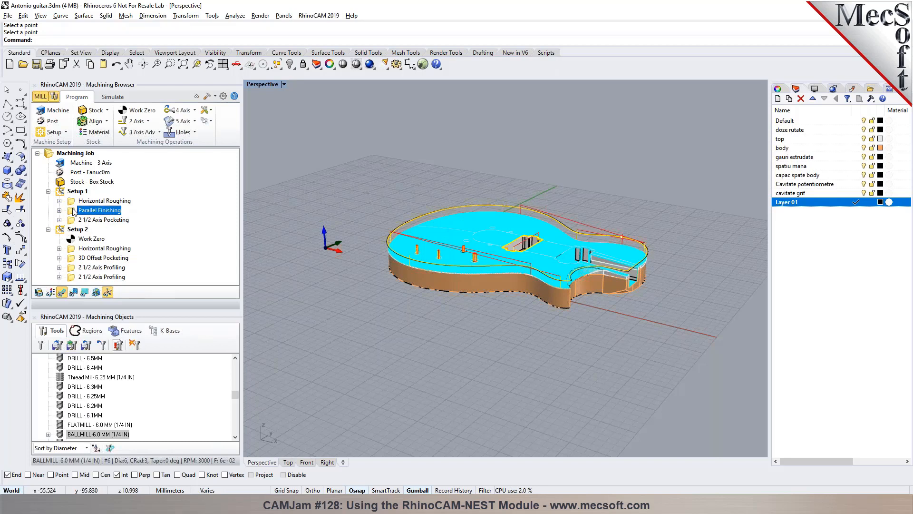
- Check the feeds and speeds table for wood stock and a carbide tool in Parallel Finishing, leaving without applying it
{"action": "double_click", "coordinate": [74, 214]}
{"action": "left_click", "coordinate": [148, 122]}
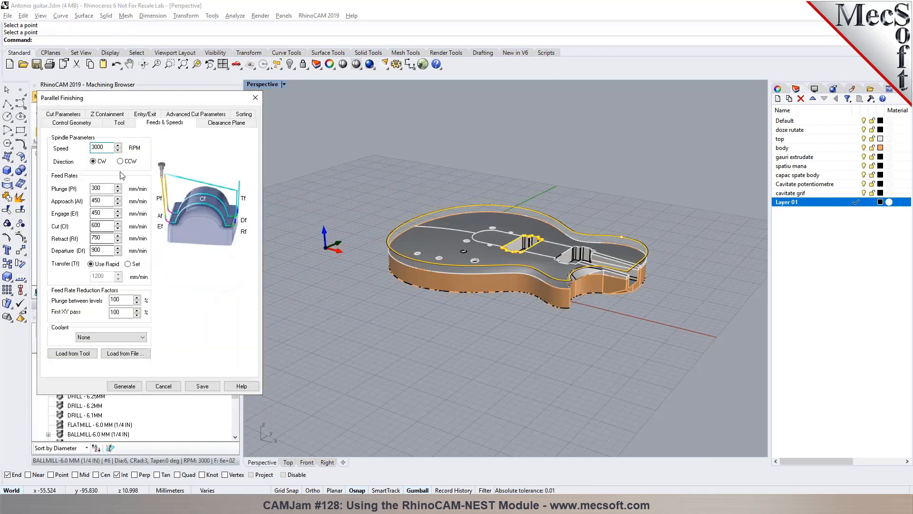
{"action": "left_click", "coordinate": [129, 357]}
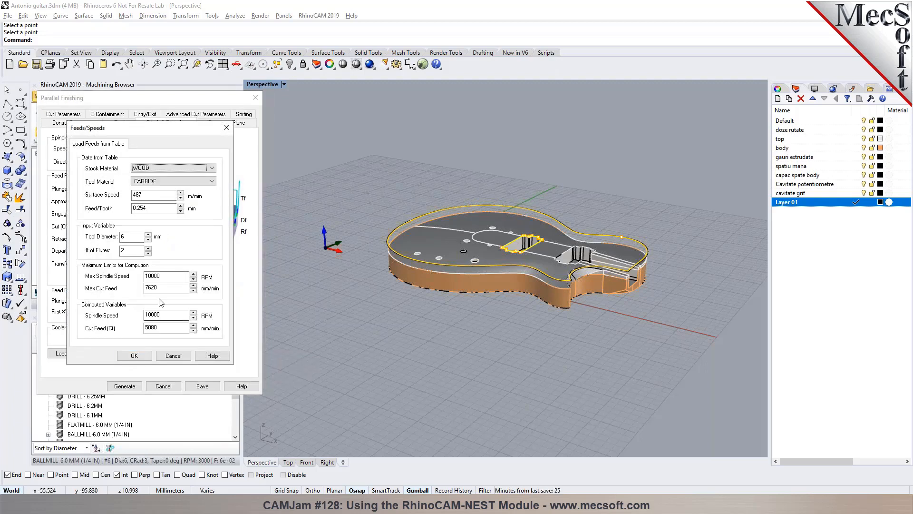
{"action": "mouse_move", "coordinate": [179, 327]}
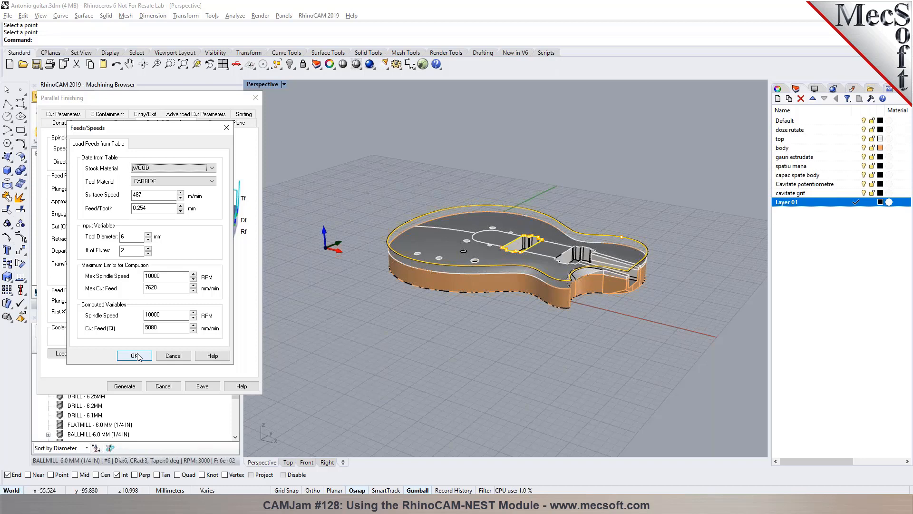
{"action": "left_click", "coordinate": [173, 357]}
{"action": "left_click", "coordinate": [165, 387]}
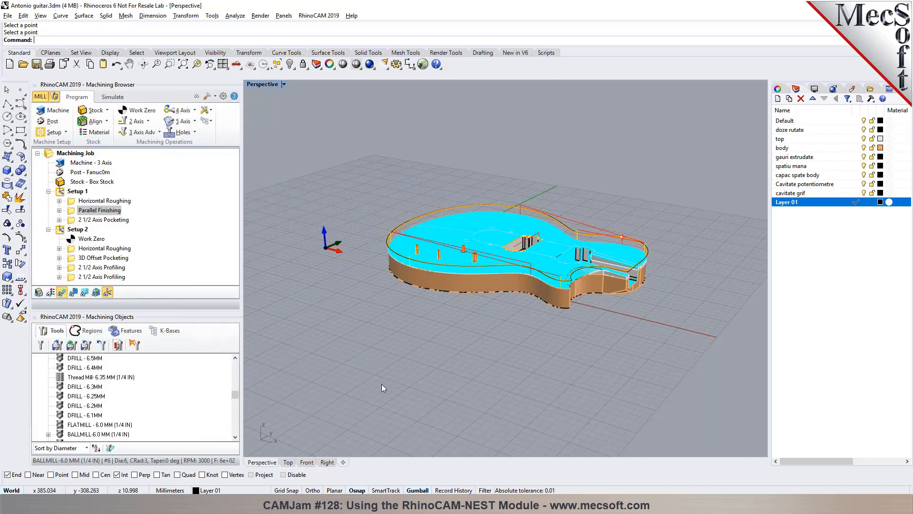